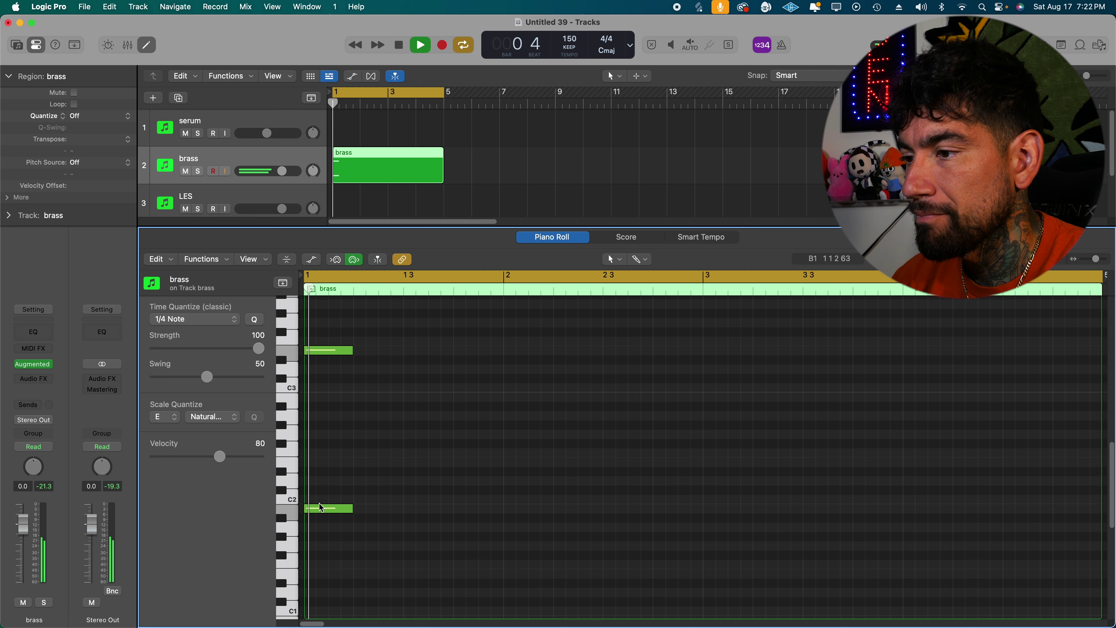
Move the brass region's upper opening note to B2, then add B2 on beat 3 and C3 on beat 4 of bar 1.
left_click_drag(323, 356, 323, 398)
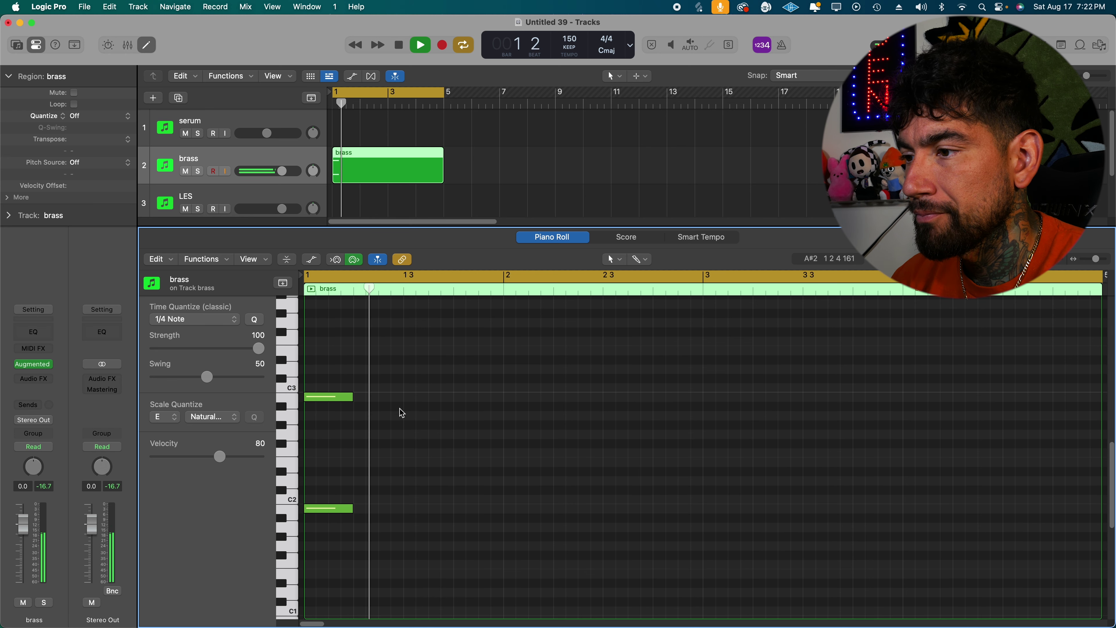
left_click(406, 396)
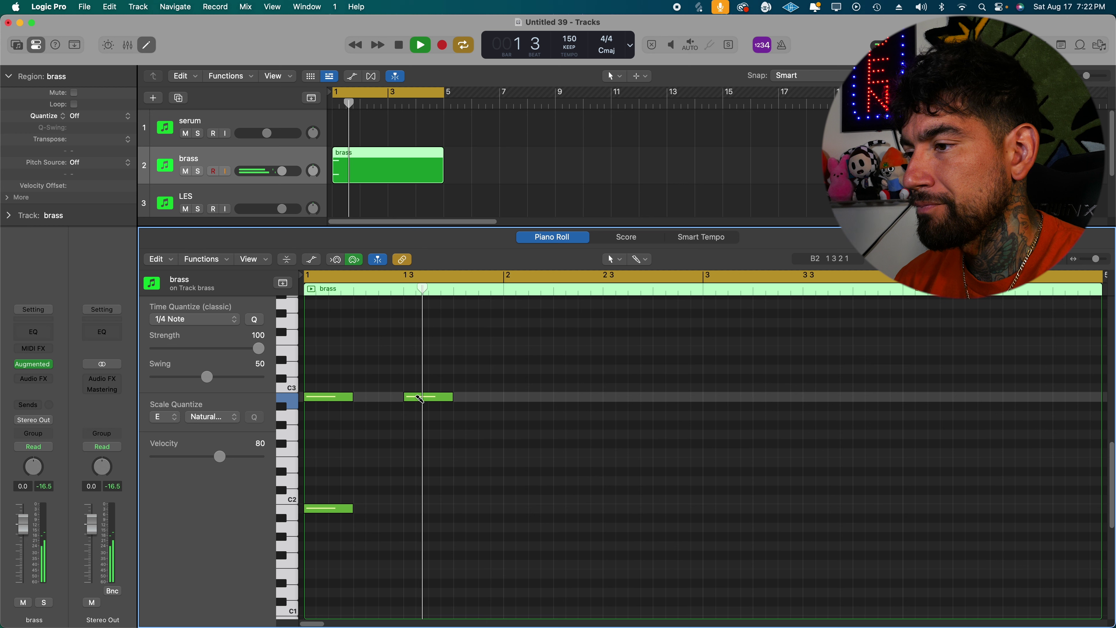
left_click(467, 388)
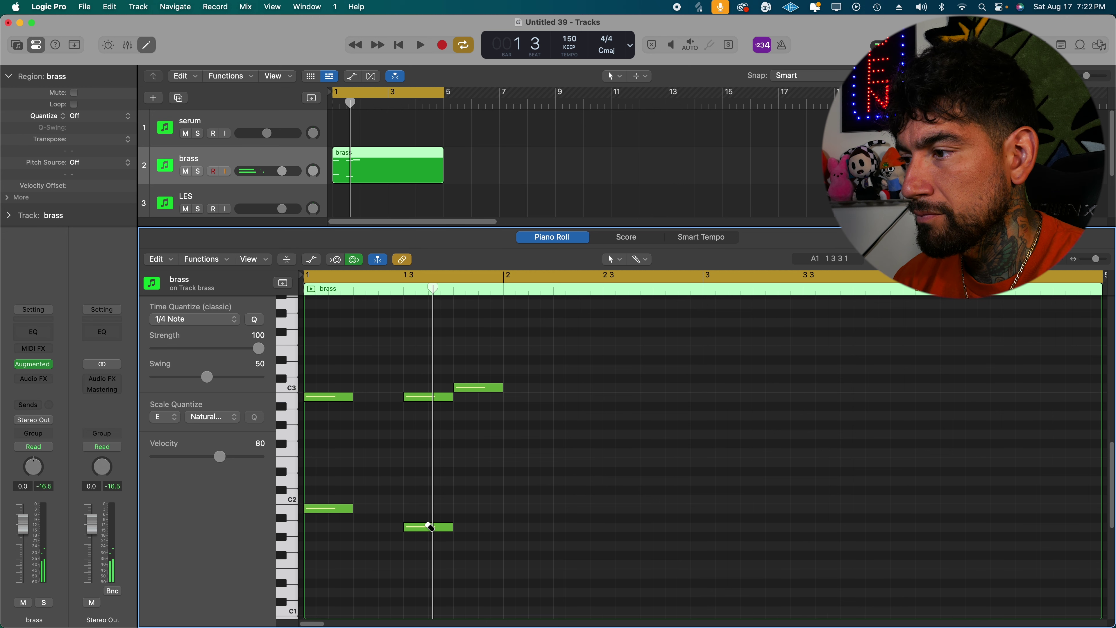
Add B1 bass notes on beats 3 and 4 of bar 1 and play the pattern back.
left_click(428, 509)
left_click(463, 527)
key("space")
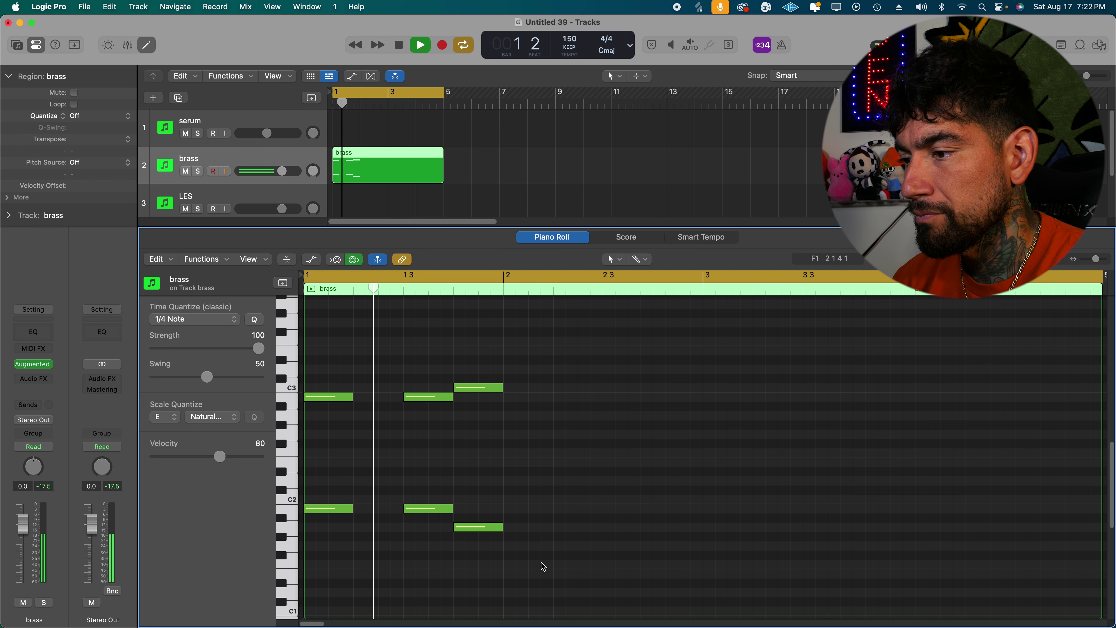
left_click_drag(480, 527, 488, 509)
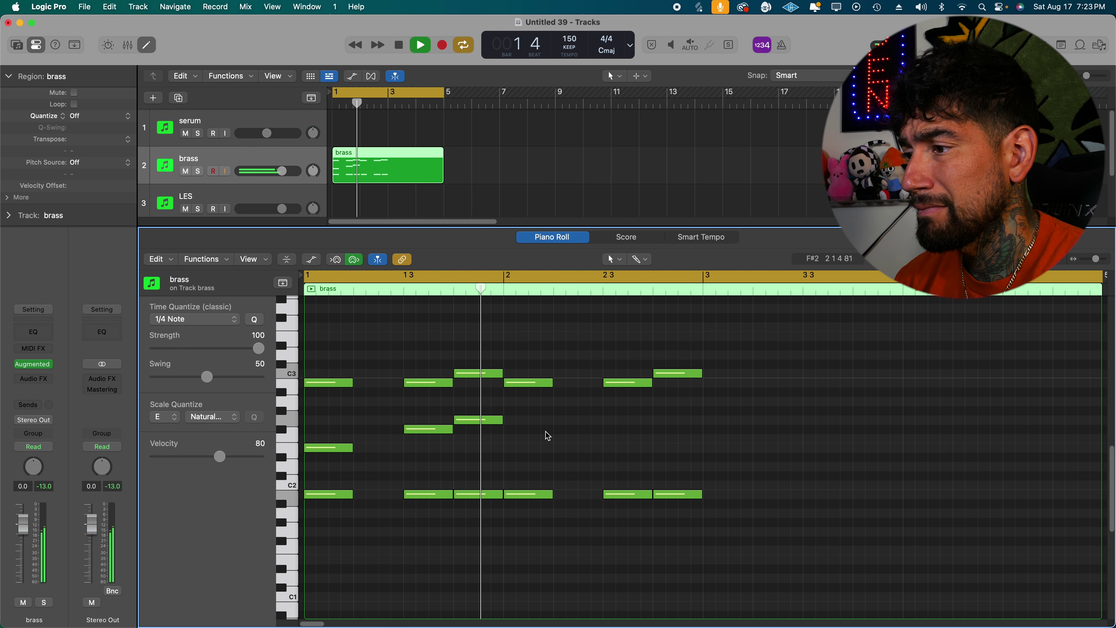
Add an E2 middle note at the start of bar 2 and play the phrase back.
key("space")
left_click(527, 448)
key("space")
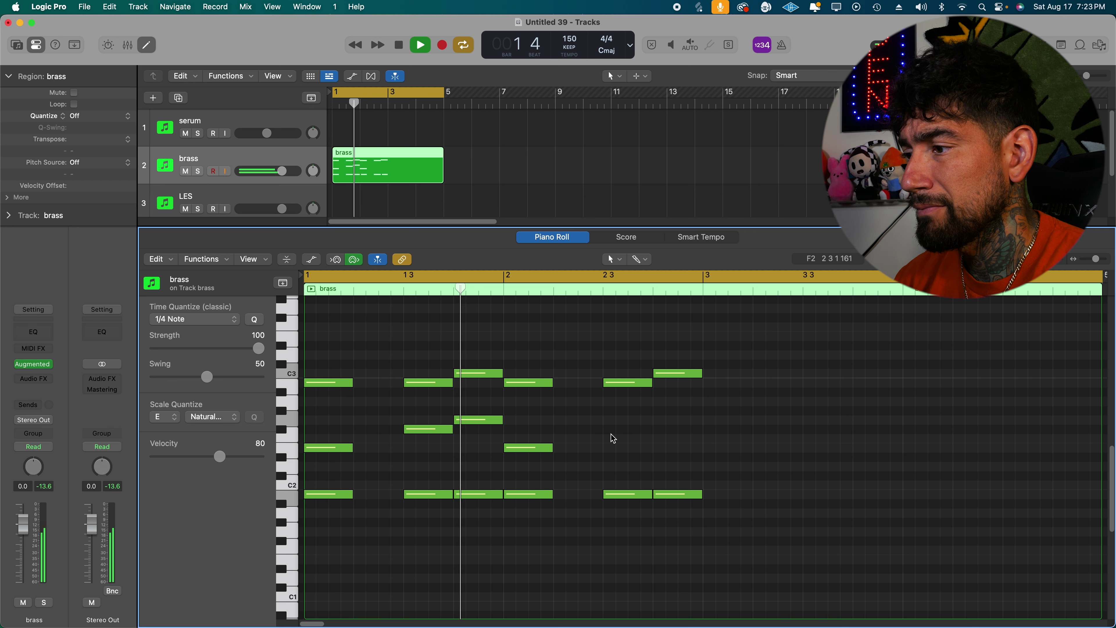
Select the four middle-line notes from bar 1 to the start of bar 2, repeat them and listen to the result.
key("space")
left_click_drag(565, 465, 331, 435)
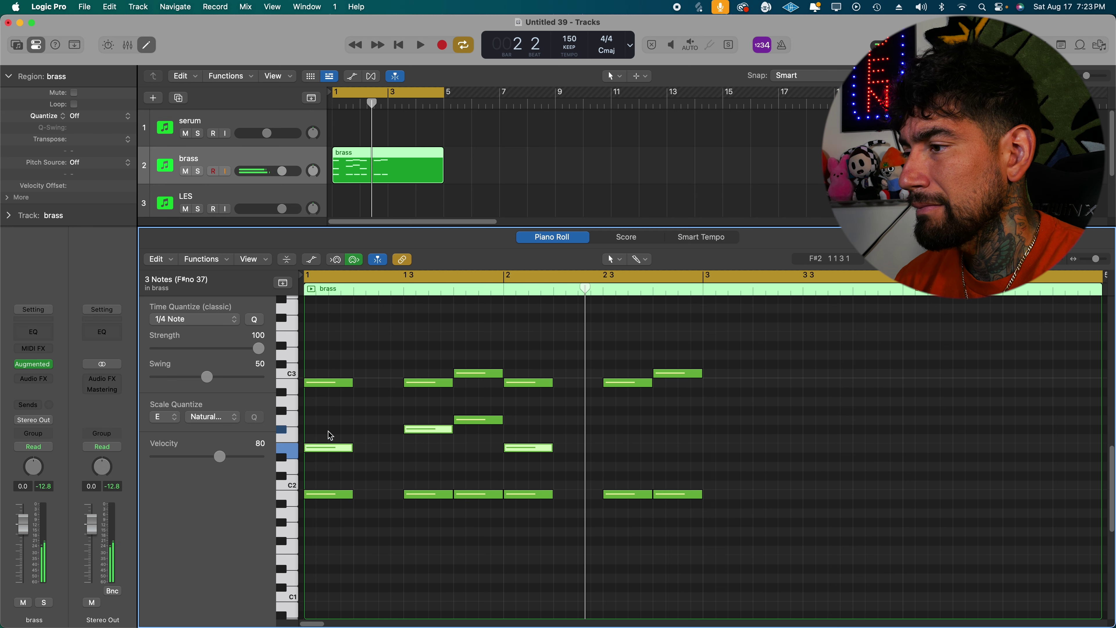
left_click_drag(495, 461, 344, 411)
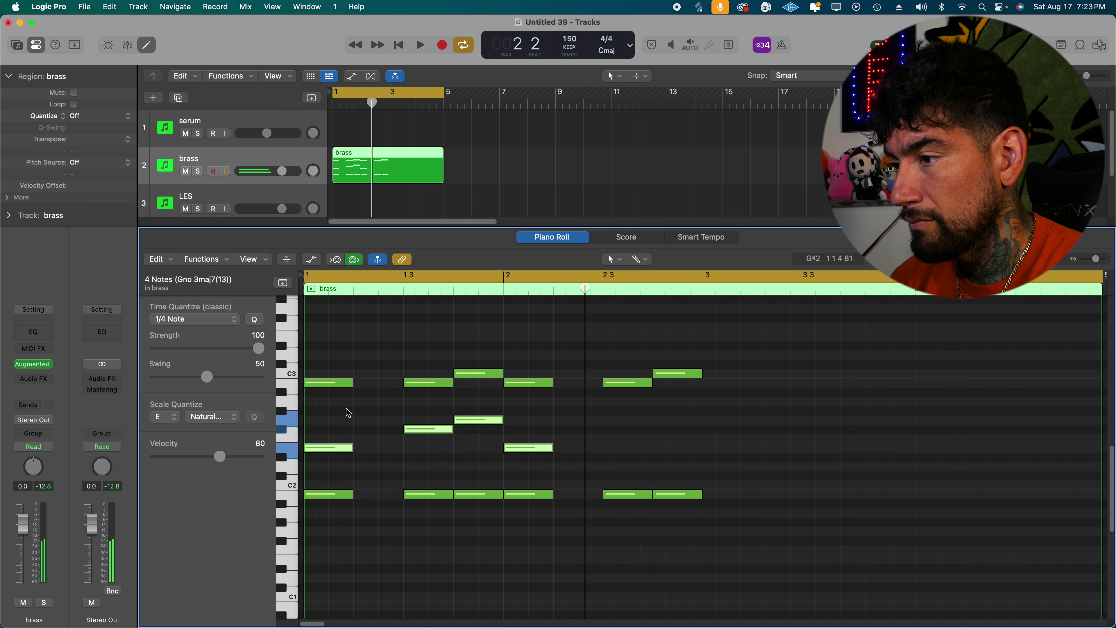
key("super+r")
key("space")
Adjust the repeated middle-line notes to line up with the bar 2 chords, checking the phrase by playback.
left_click_drag(732, 448, 632, 449)
left_click(757, 468)
key("space")
left_click_drag(855, 484, 687, 430)
left_click(749, 463)
key("space")
left_click_drag(790, 472, 706, 406)
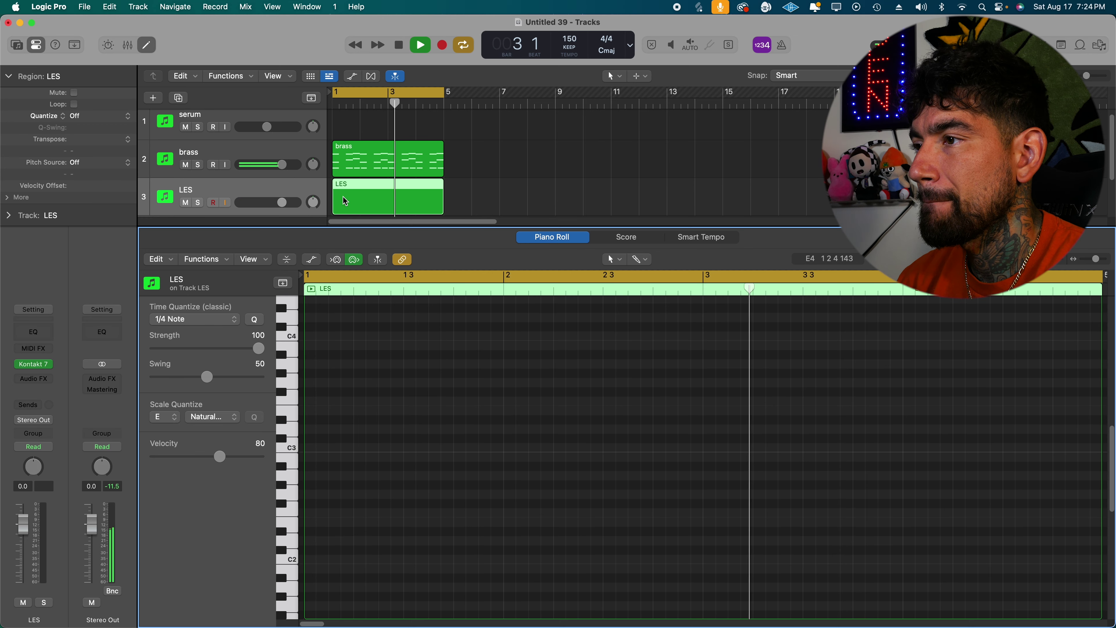
Close the note editor, open the brass track's Augmented Brass instrument and load Da Synth Brass from the Brass Synth presets.
key("e")
left_click(290, 173)
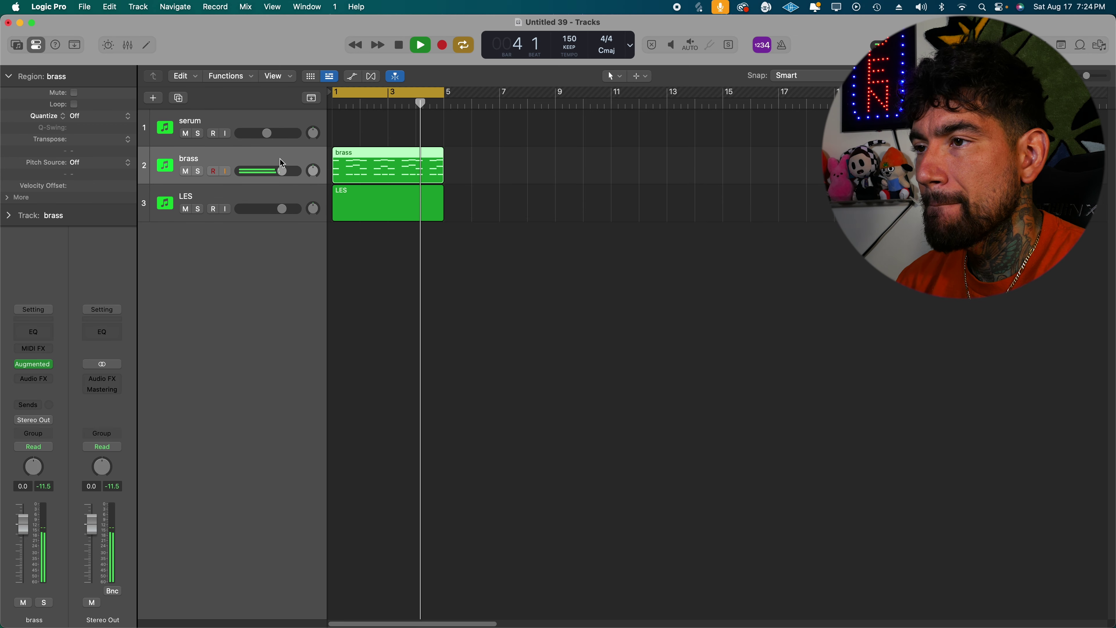
left_click(42, 365)
left_click(658, 166)
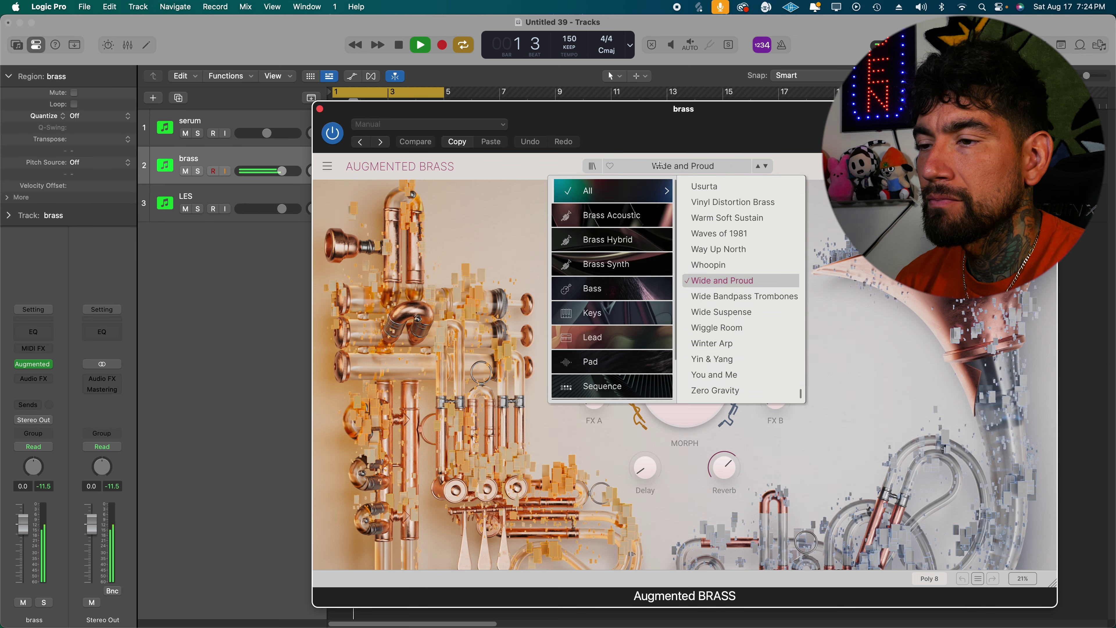
left_click(615, 264)
left_click(728, 217)
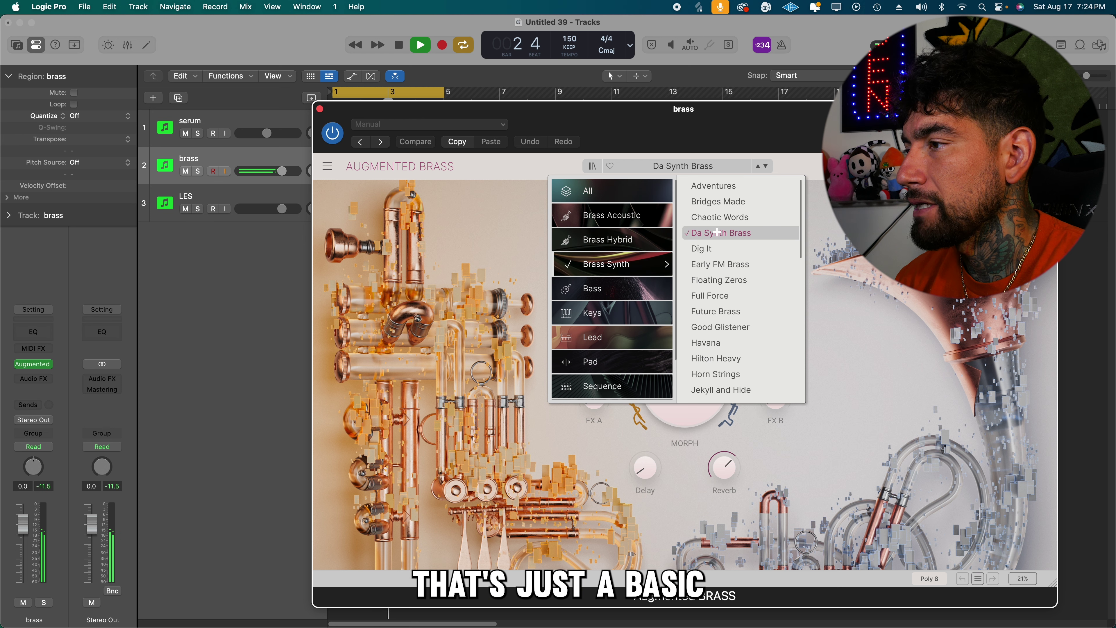
Audition other Brass Synth presets, including Bridges Made, Early FM Brass, Future Brass, My Number One and North Brass.
left_click(732, 202)
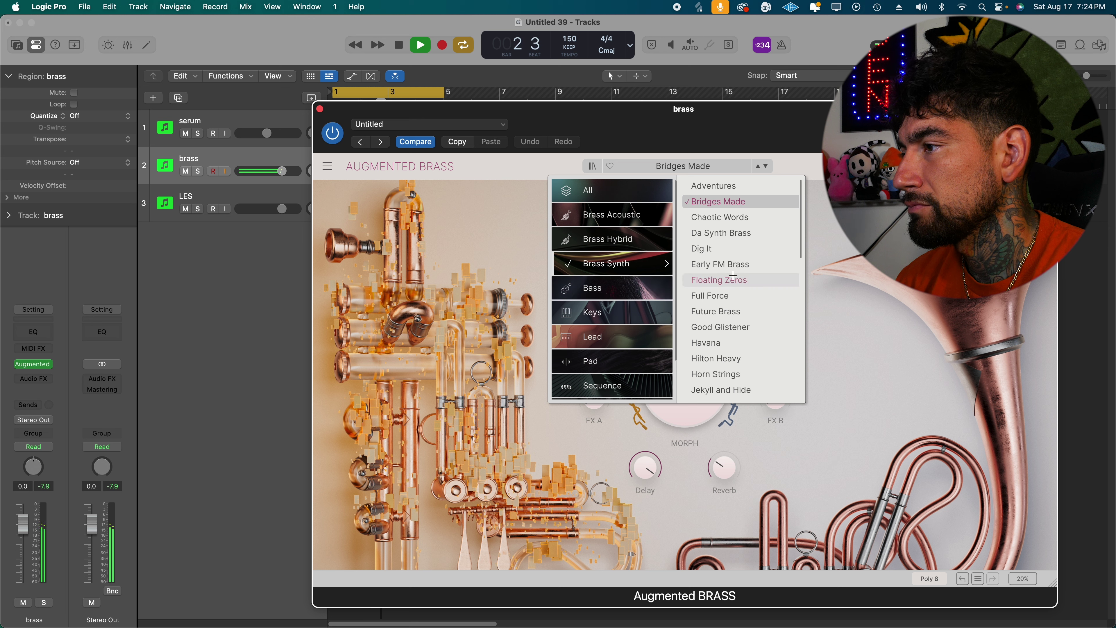
left_click(729, 264)
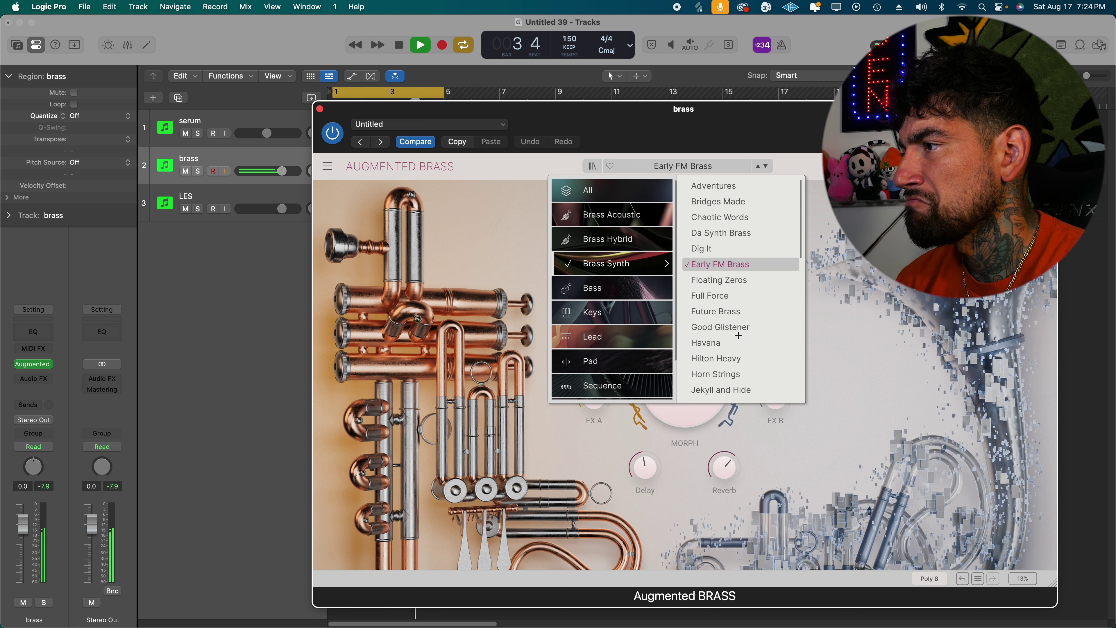
left_click(736, 313)
scroll(736, 318, "down", 4)
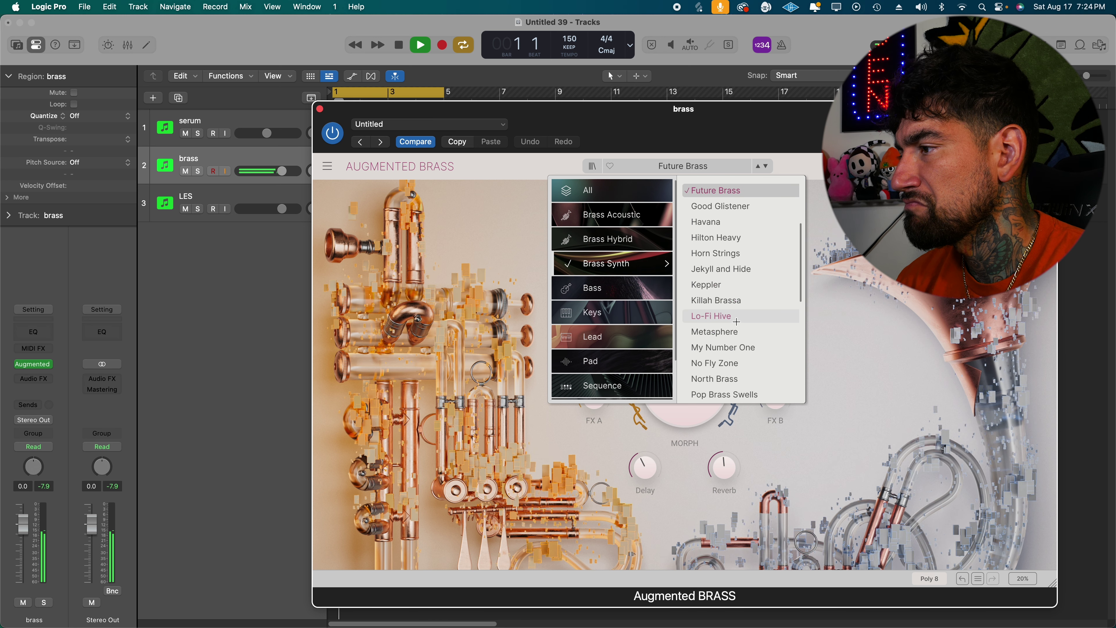
left_click(737, 316)
left_click(744, 346)
scroll(744, 344, "down", 3)
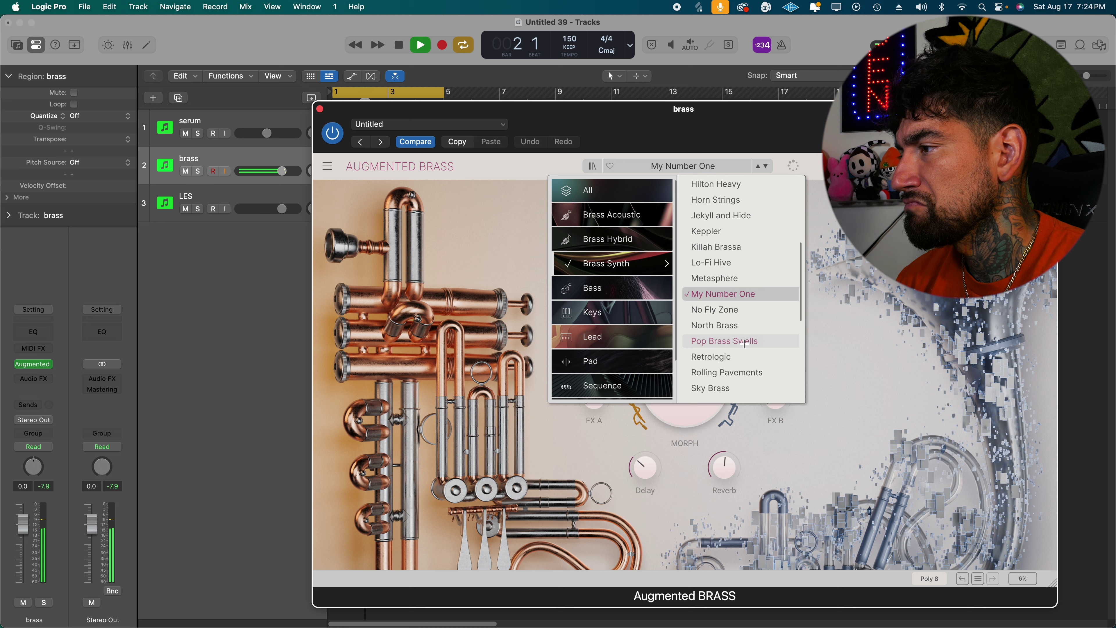
left_click(743, 329)
scroll(743, 328, "down", 3)
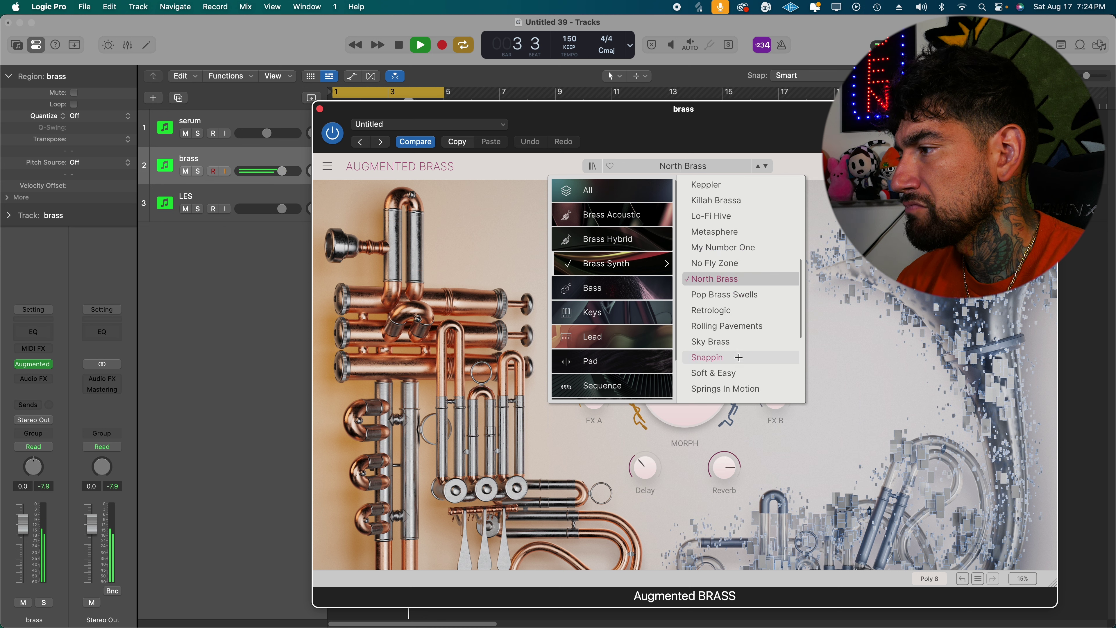
Load the Sky Brass preset for the brass track and close the instrument.
left_click(738, 343)
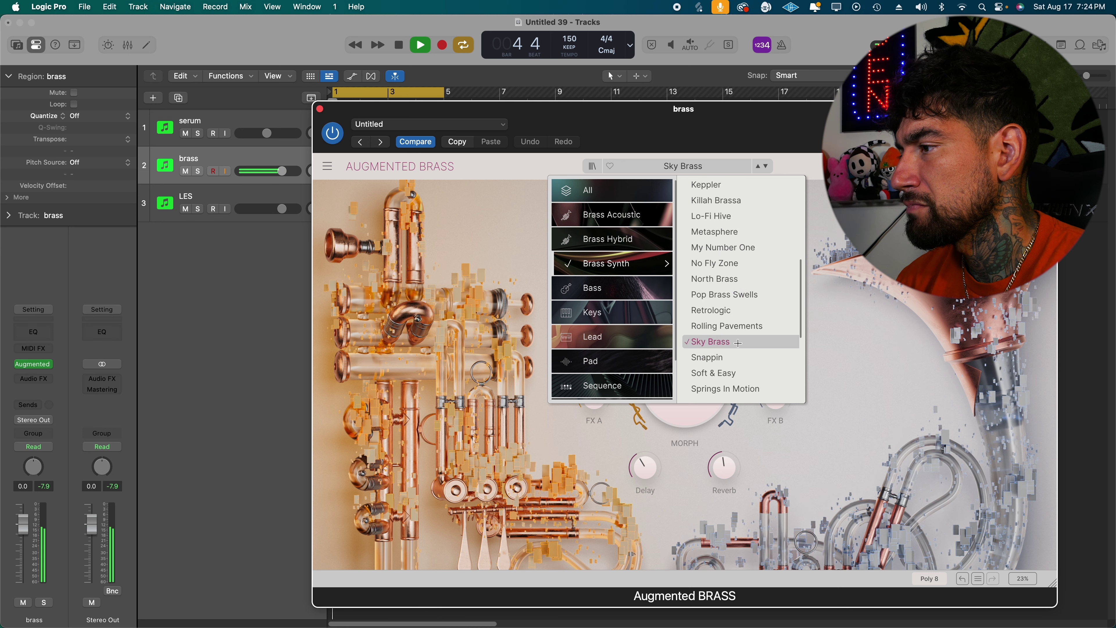
scroll(738, 343, "down", 5)
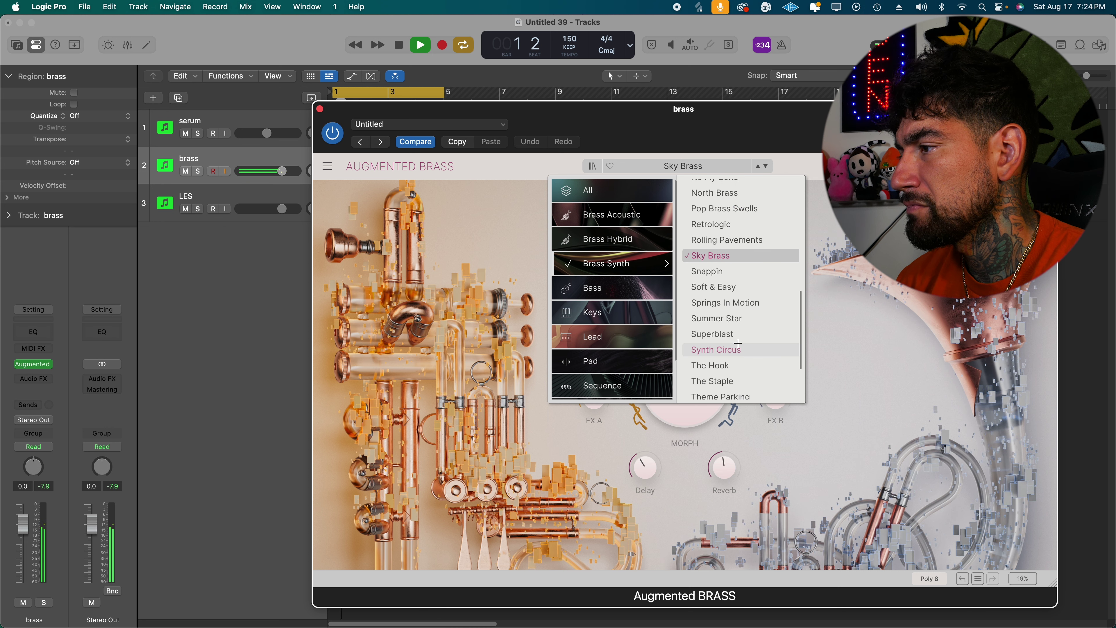
left_click(318, 110)
Load the Deep Lament pad preset in Low End Strings on the LES track's Kontakt 7 and close the instrument.
key("Down")
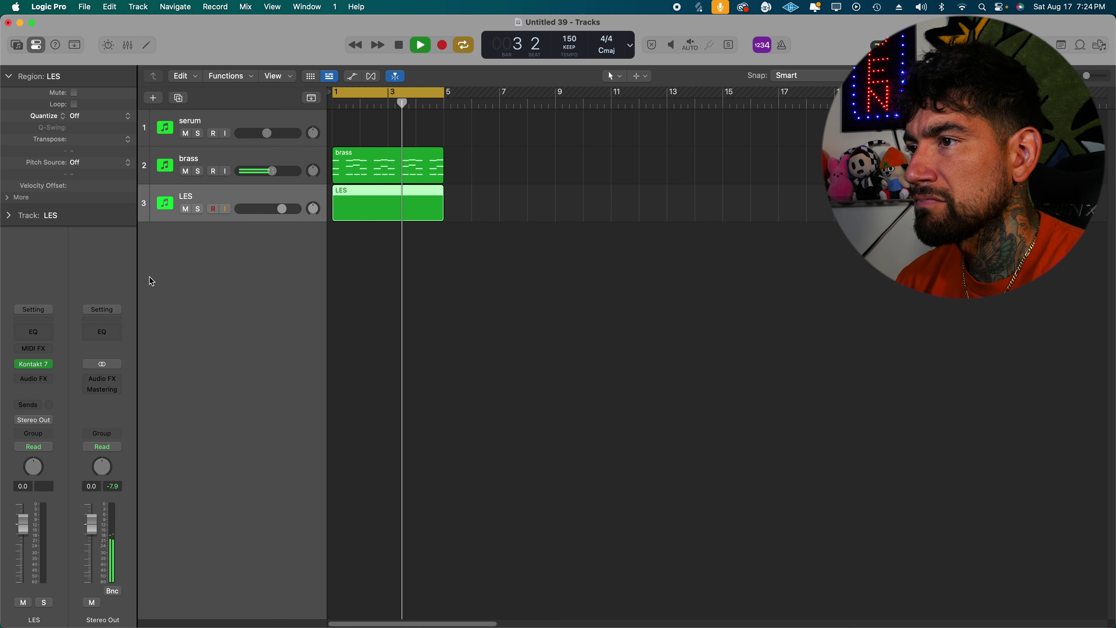
left_click(39, 366)
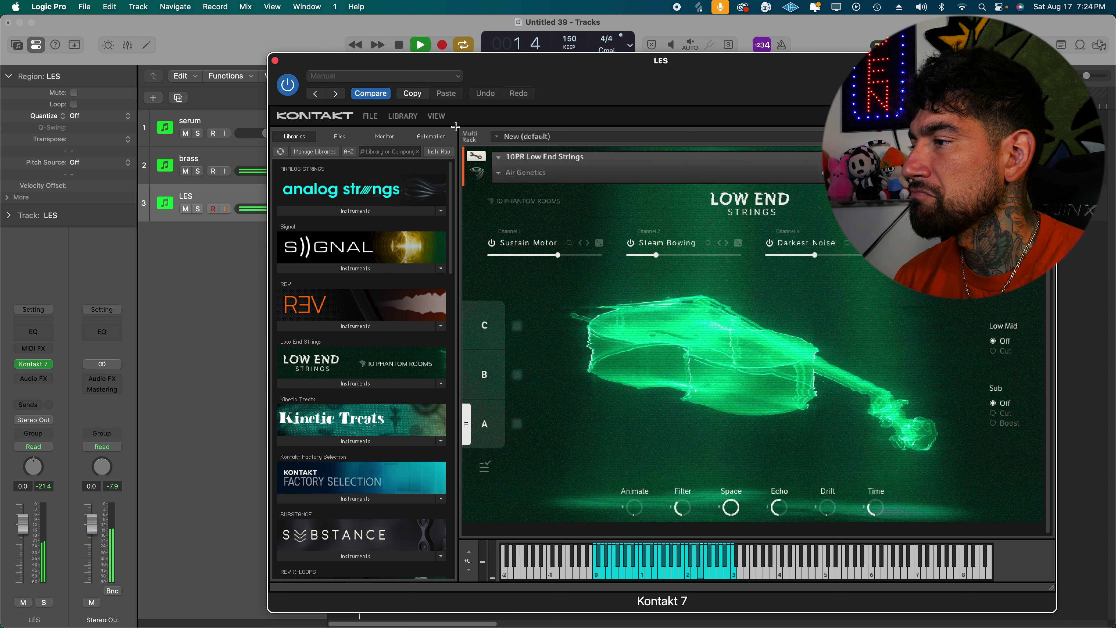
left_click(501, 172)
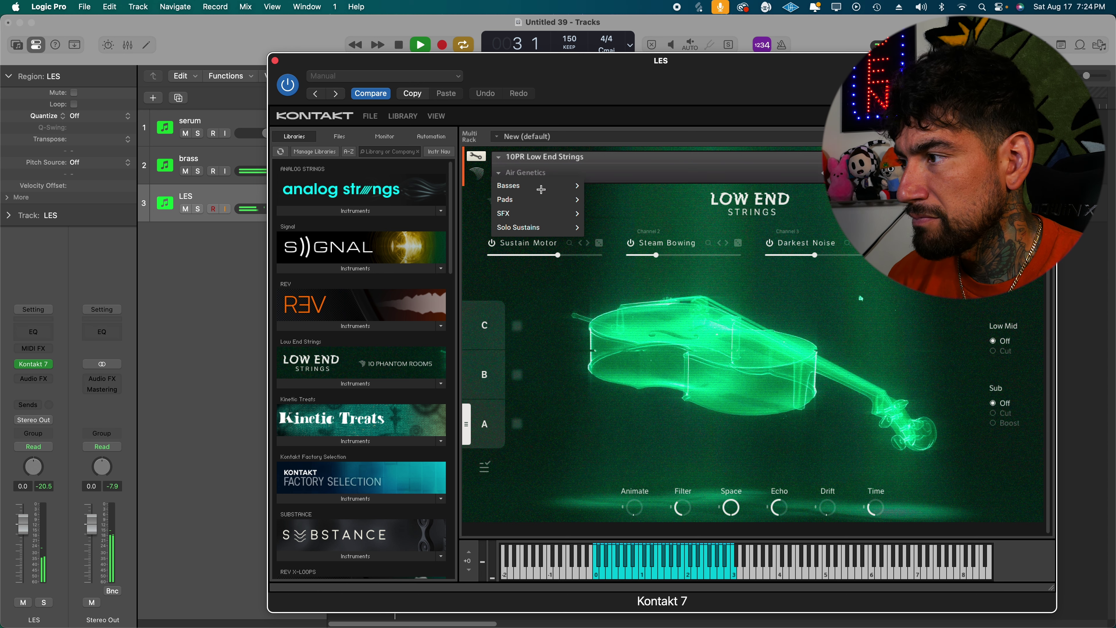
mouse_move(532, 199)
left_click(624, 220)
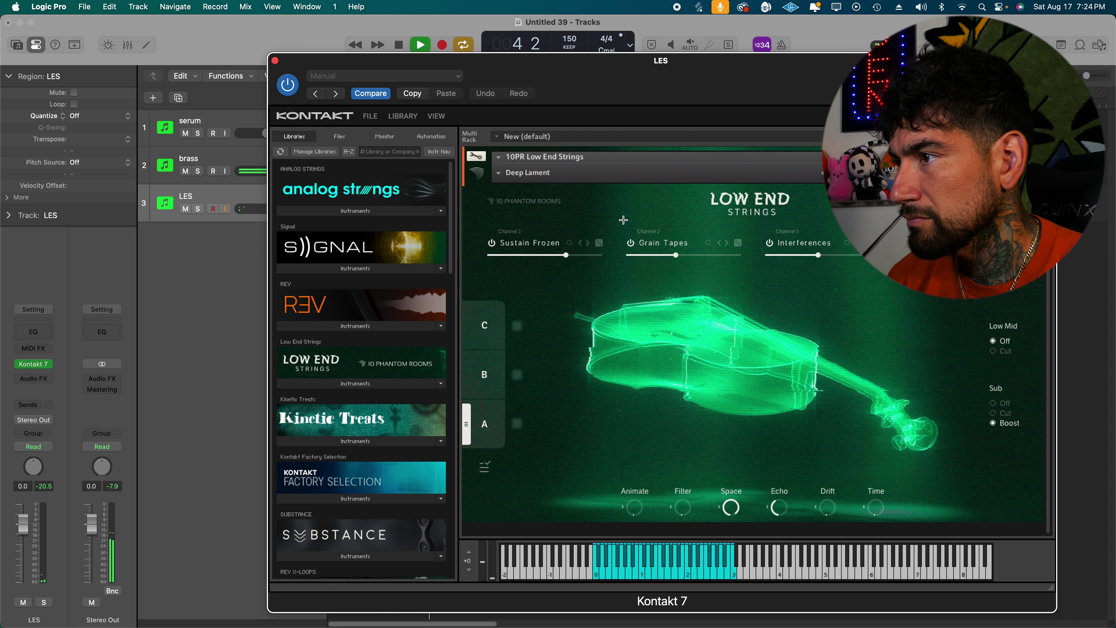
left_click(274, 61)
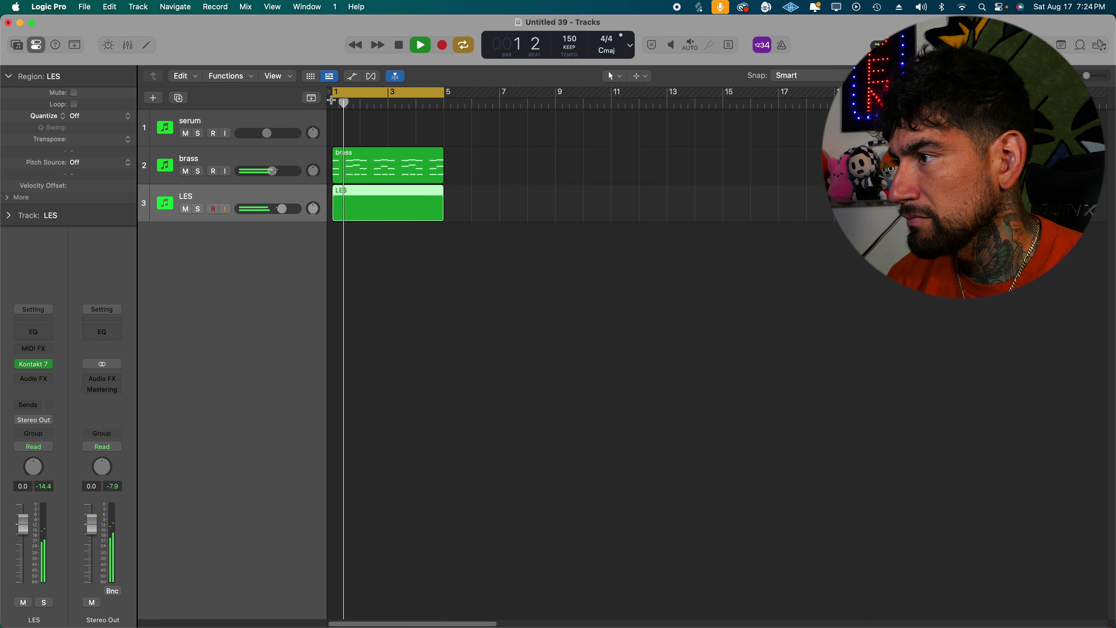
Place a low two-bar note in the LES region, repeat it to fill four bars and close the note editor.
double_click(372, 198)
key("space")
left_click_drag(524, 496, 537, 578)
key("super+r")
key("space")
key("e")
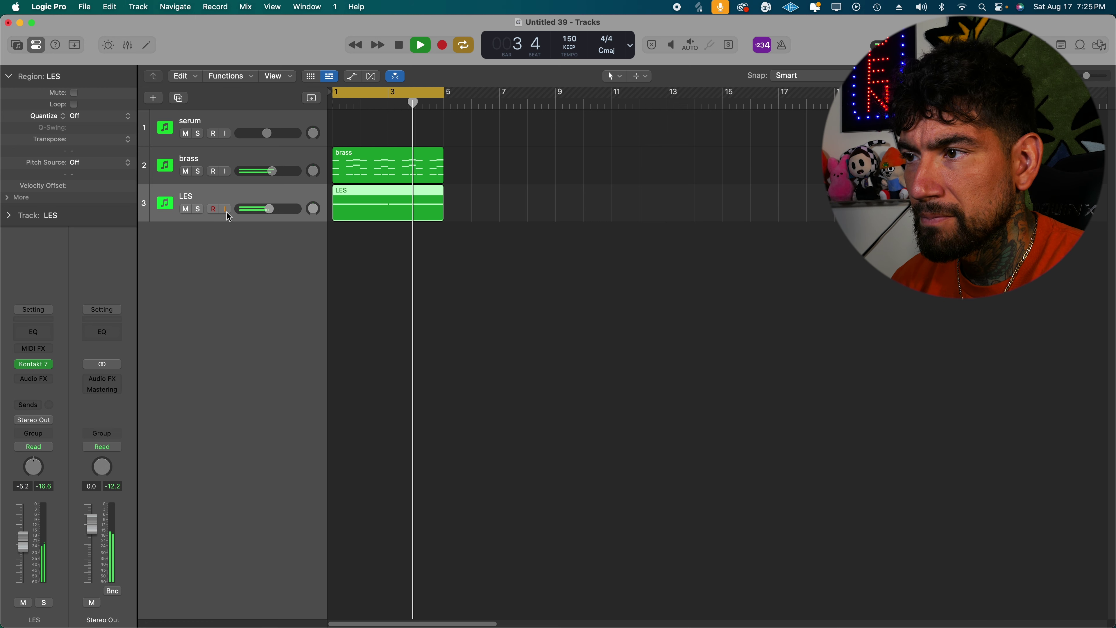
Duplicate the brass track with its instrument settings and open the new track's Augmented Brass instrument.
key("Up")
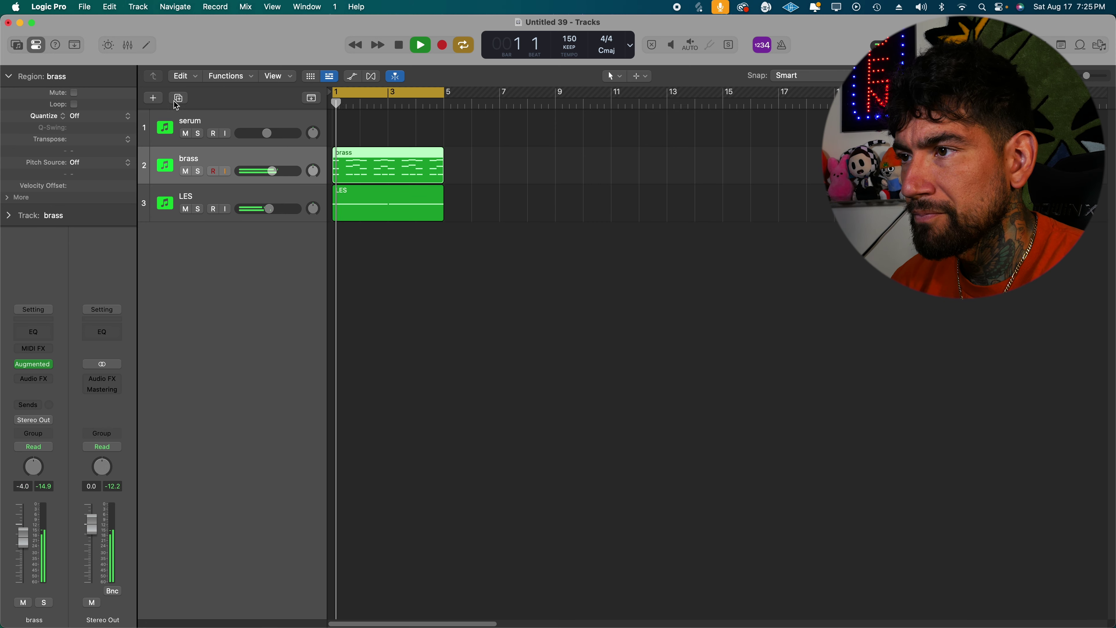
left_click(178, 101)
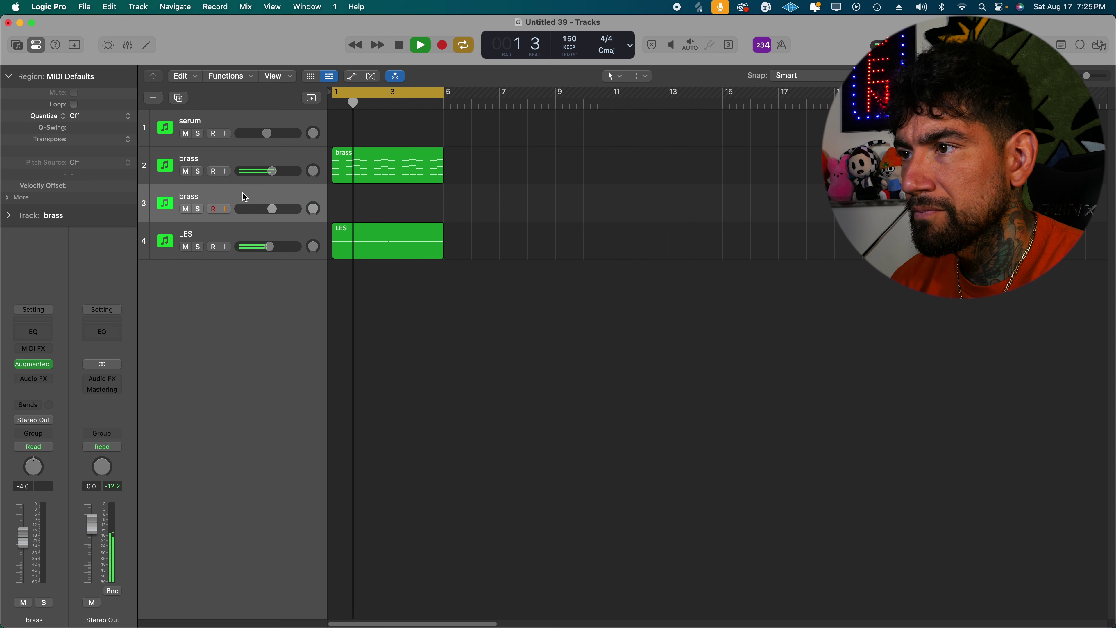
left_click(39, 365)
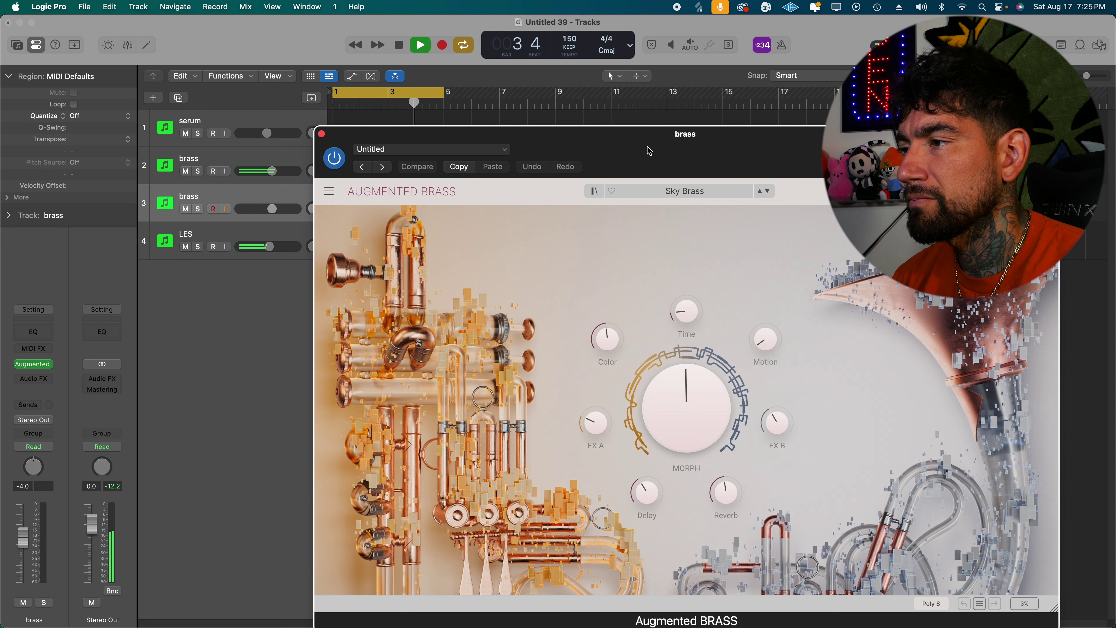
Choose another preset from the Brass Synth category for the duplicated brass track.
left_click(675, 190)
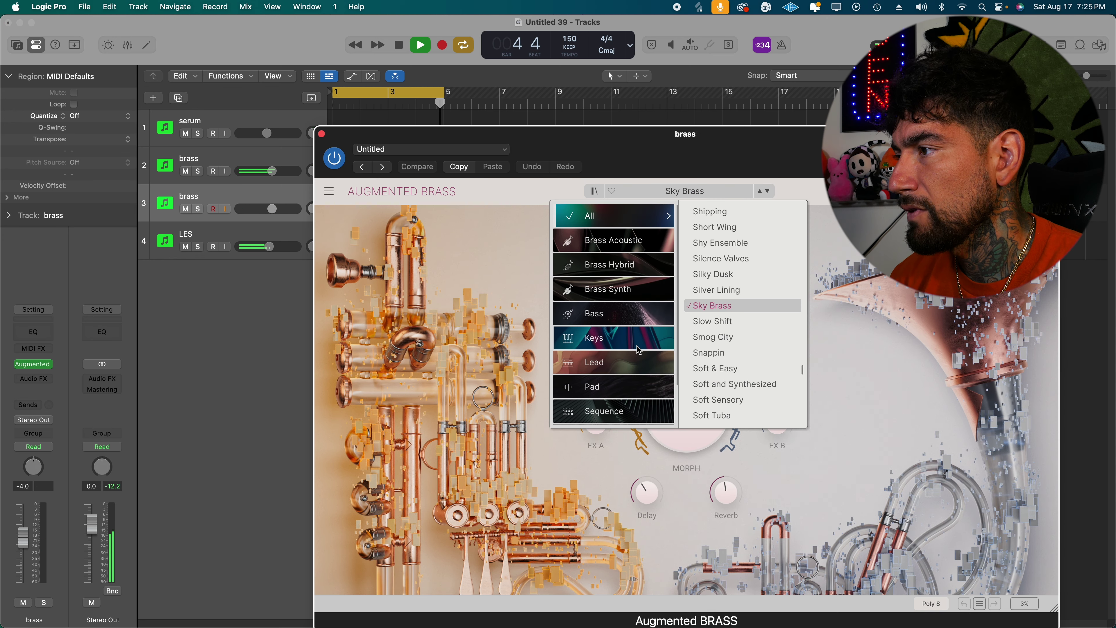
scroll(628, 308, "down", 2)
scroll(633, 294, "up", 2)
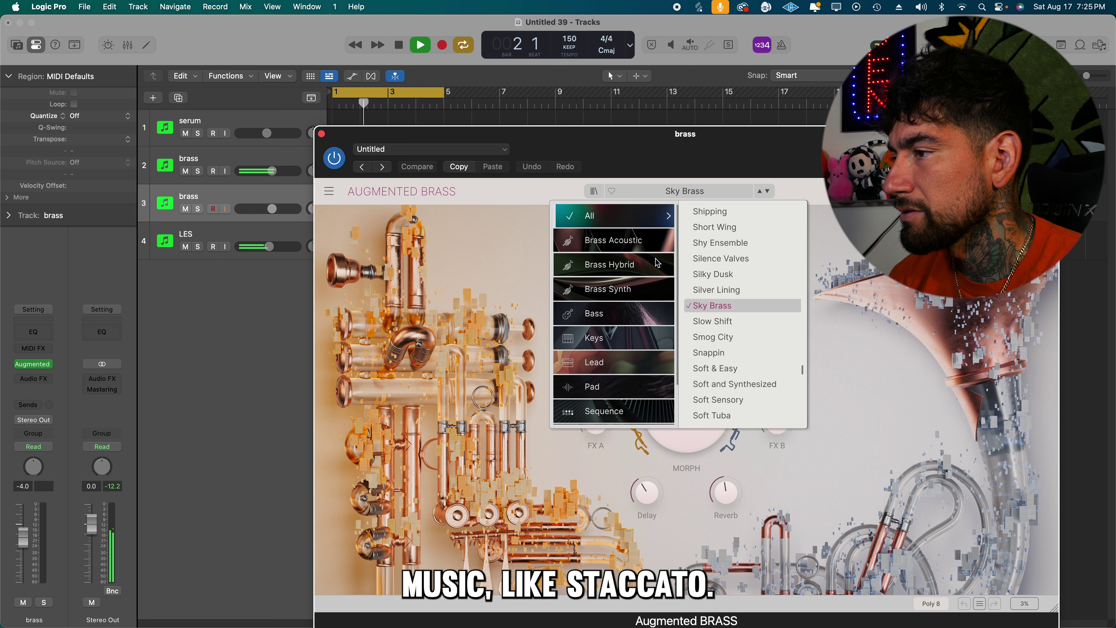
left_click(644, 289)
left_click(721, 290)
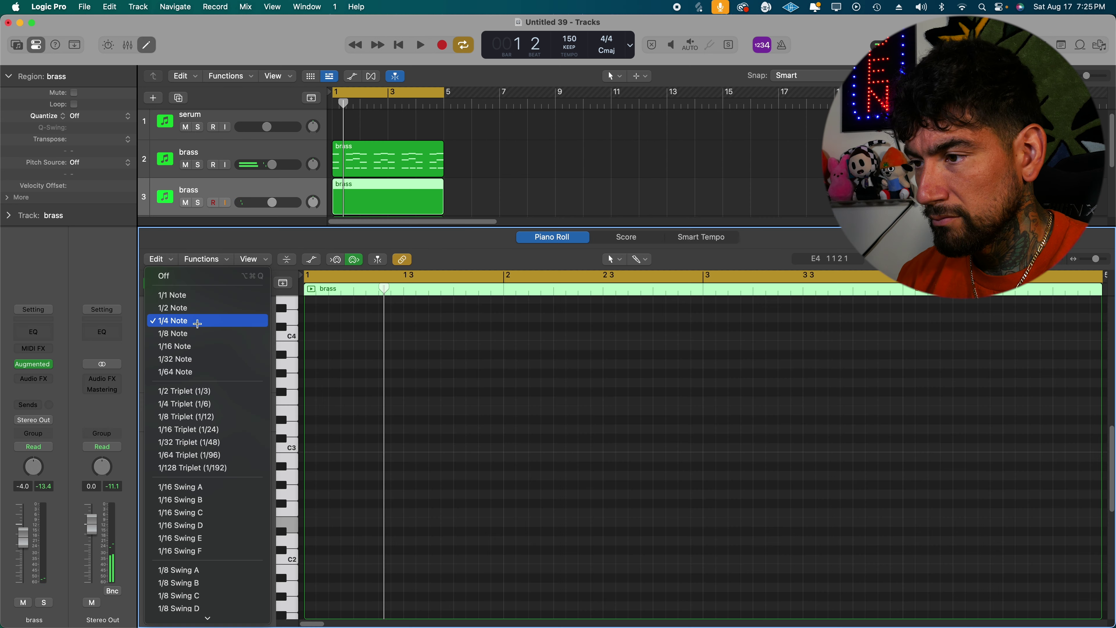
Set the time quantize to 1/8 Note and add an E3 note at the start of the new brass region.
left_click(197, 334)
left_click(333, 427, "super")
key("super+z")
left_click(318, 408, "super")
key("space")
key("space")
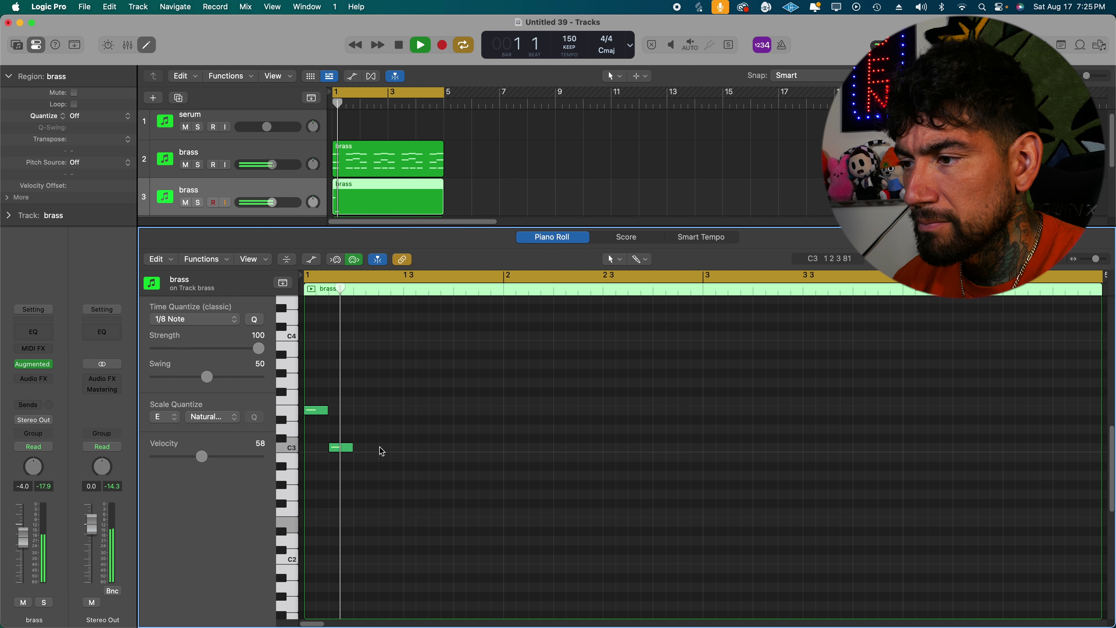
Place short notes in bar 1 of the new brass region: C3 on beat 2, A2 on beat 3 and B2 on beat 4.
left_click(360, 447, "super")
left_click(409, 475, "super")
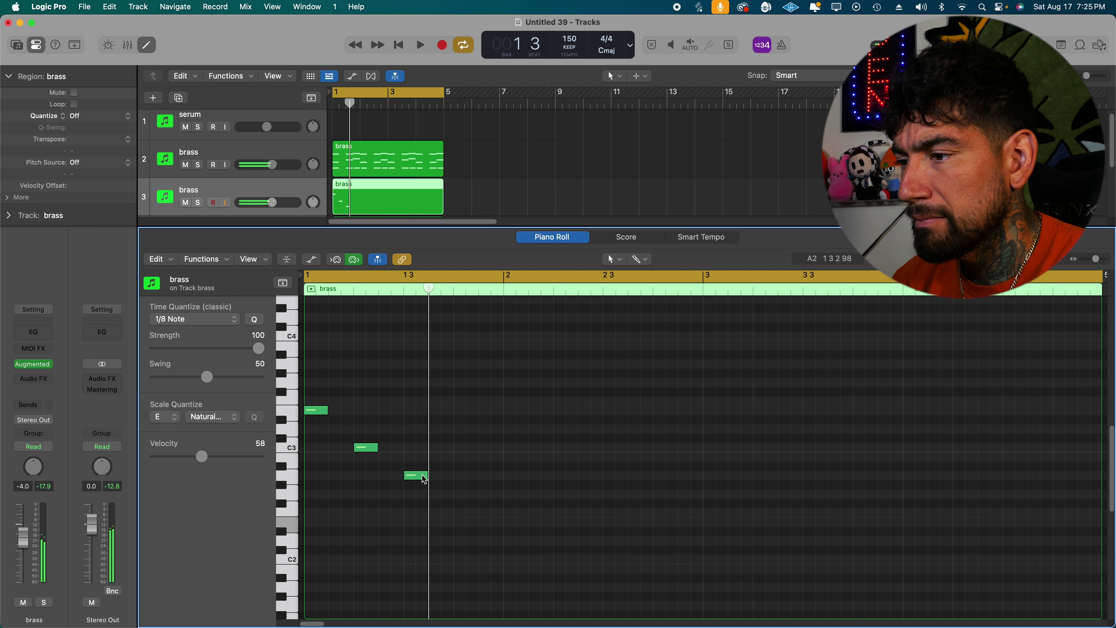
left_click(440, 457, "super")
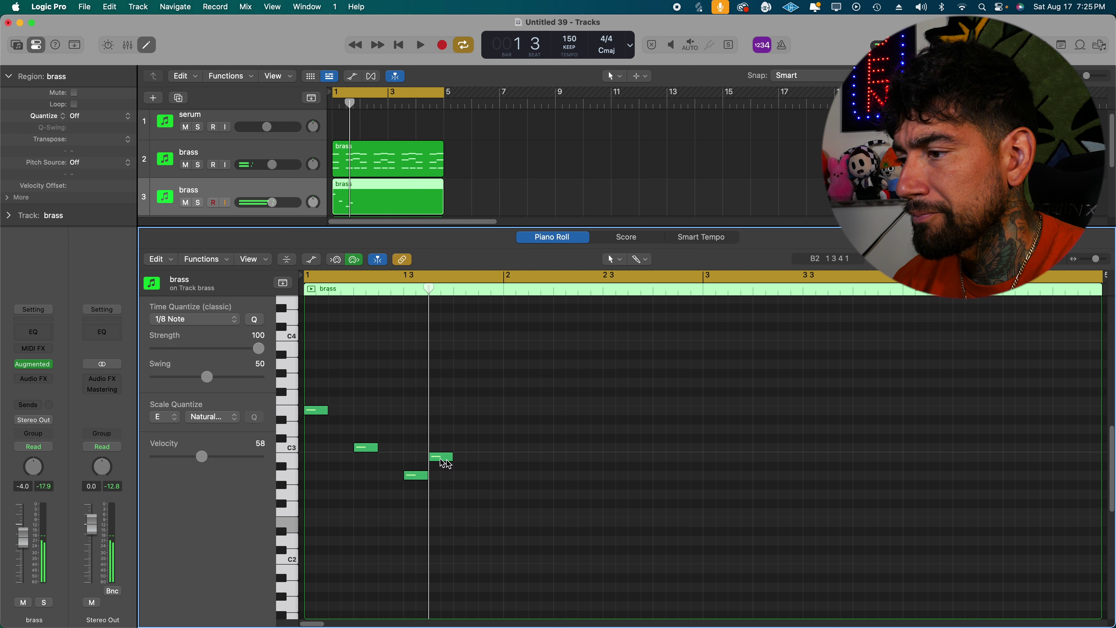
key("space")
key("space")
key("super+z")
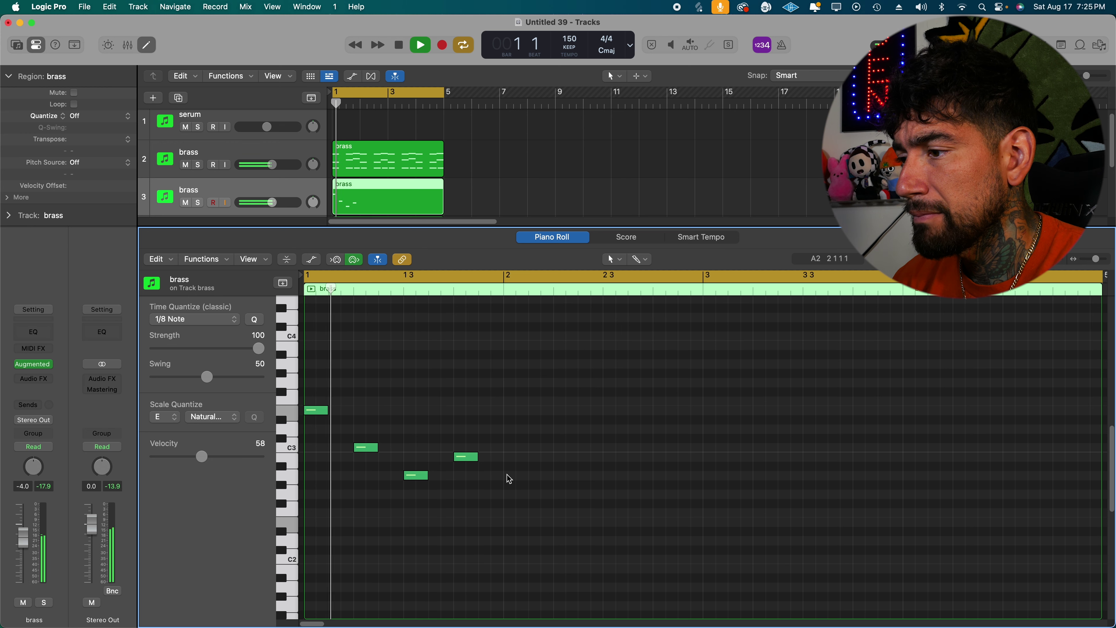
Continue the brass melody in bar 2 with short G2, A2, E2 and E2 notes, and carry the phrase on through bars 3 and 4.
key("space")
left_click(512, 493, "super")
left_click(537, 476, "super")
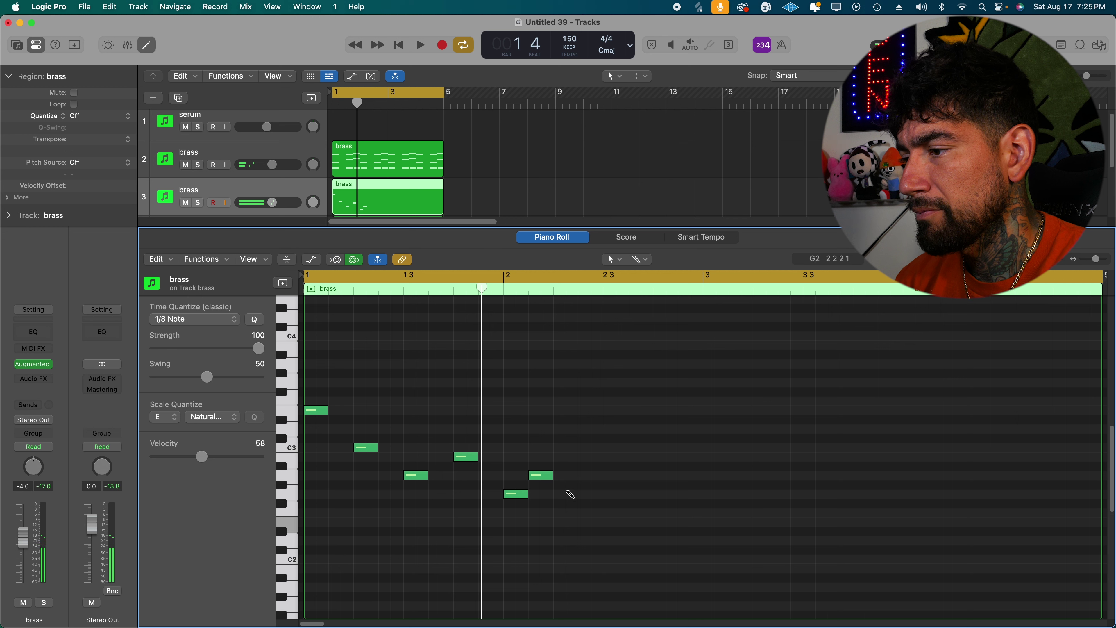
left_click(588, 474, "super")
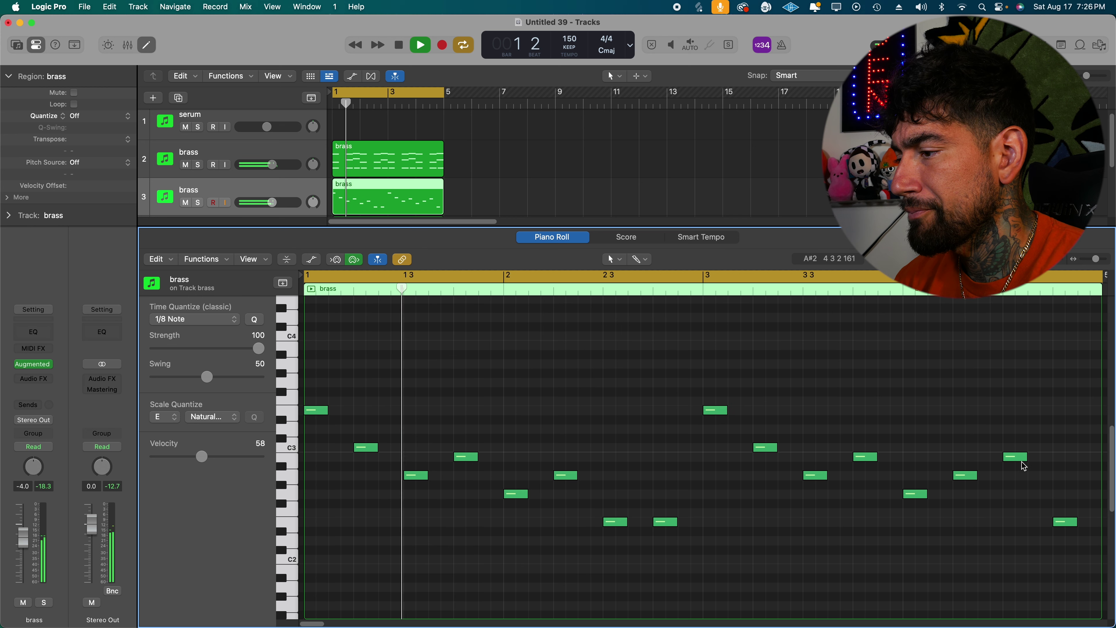
Replace the B2 note on beat 3 of bar 4 with an E2 note.
left_click(1016, 458)
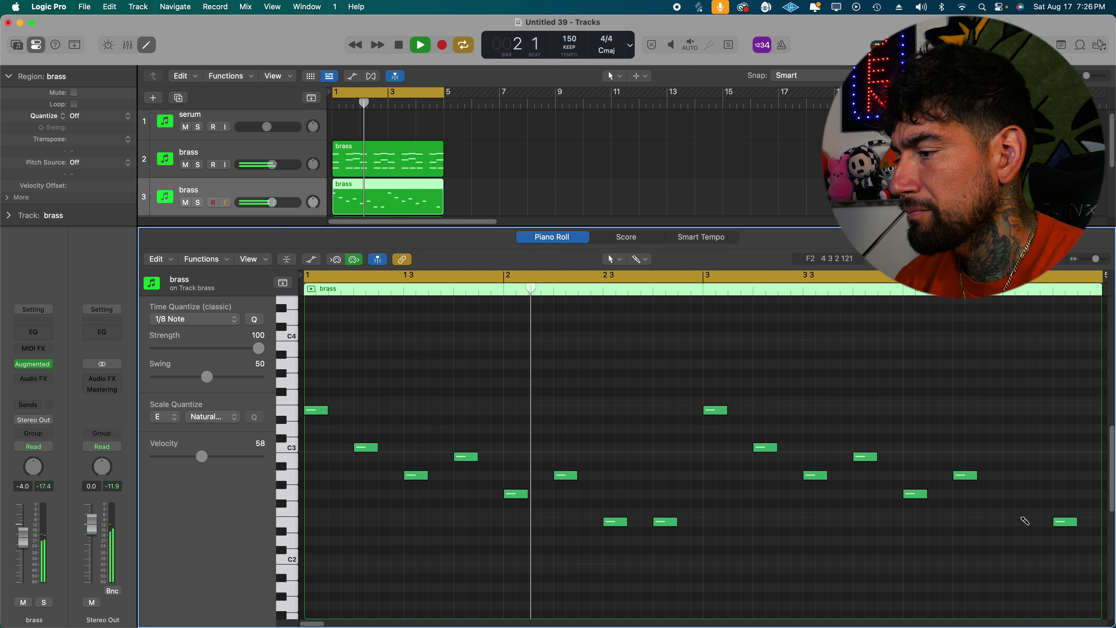
left_click(1007, 522)
key("space")
Add short high B3 notes above the melody on beats 1, 2 and 3 of bar 1.
scroll(530, 506, "up", 5)
key("space")
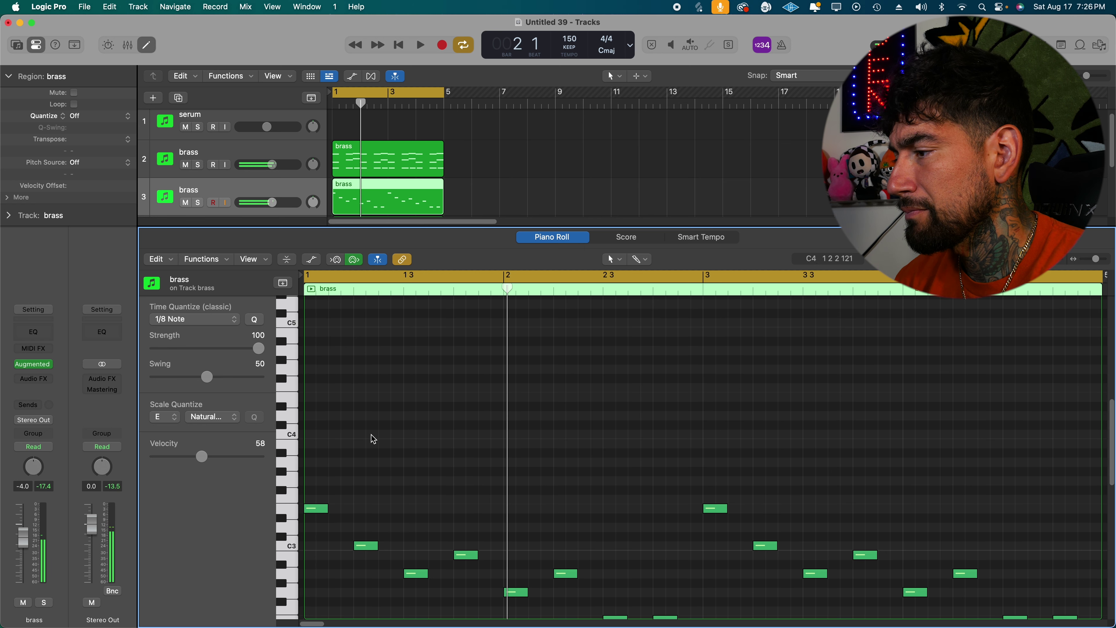
left_click_drag(323, 406, 323, 435)
key("space")
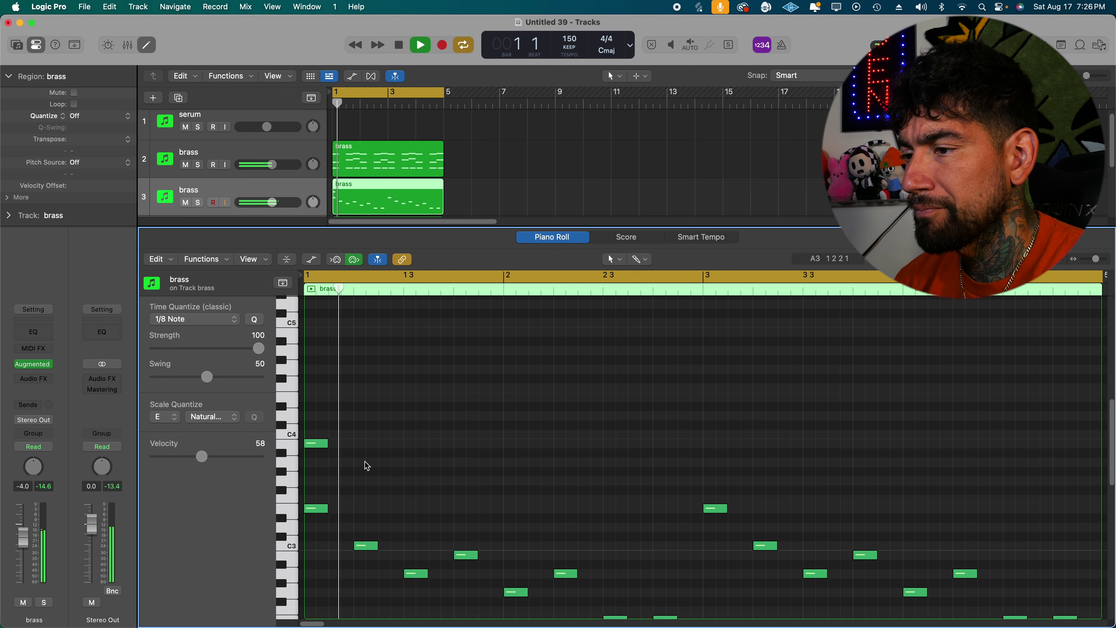
left_click(366, 443)
left_click(405, 462)
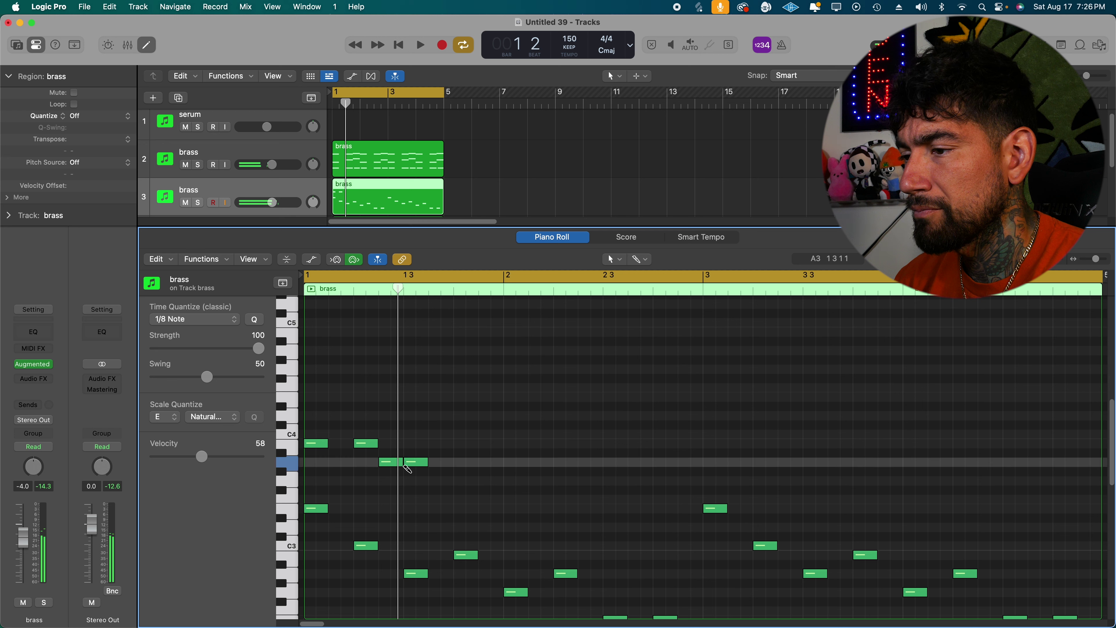
key("space")
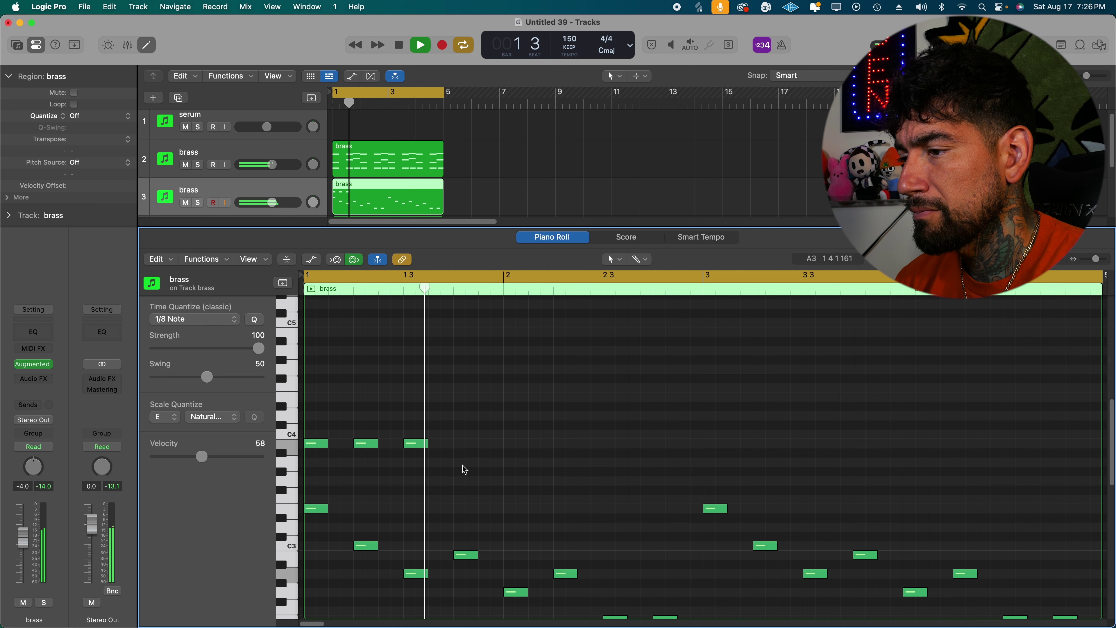
Copy the three high B3 notes to the same beats of bars 2, 3 and 4 and close the note editor.
left_click_drag(452, 466, 328, 435)
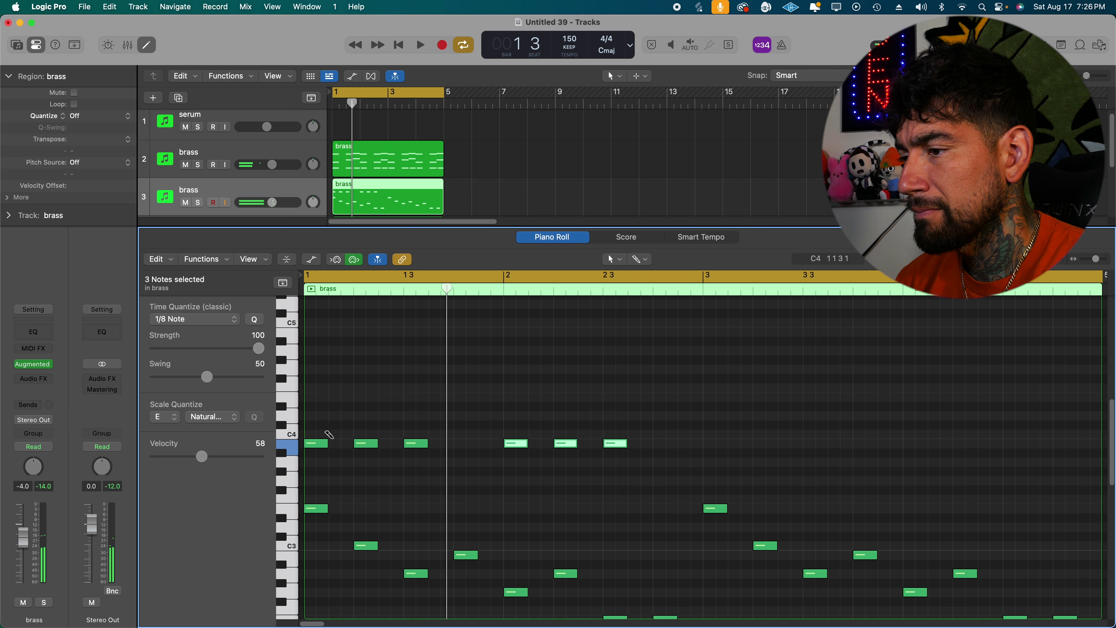
key("space")
scroll(481, 456, "down", 3)
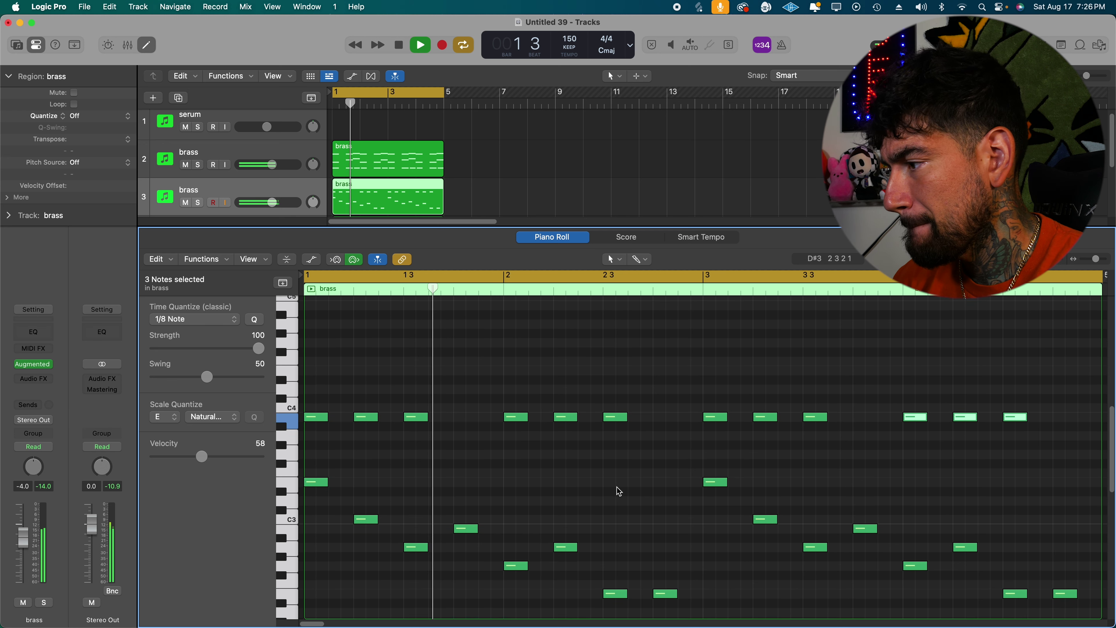
scroll(711, 507, "down", 1)
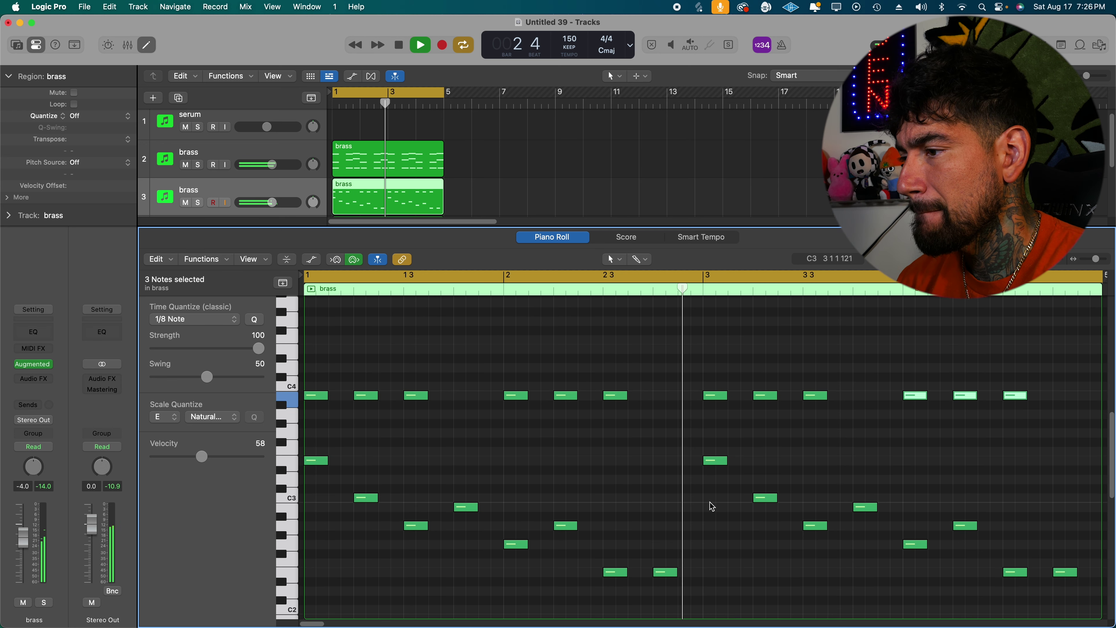
left_click(884, 554)
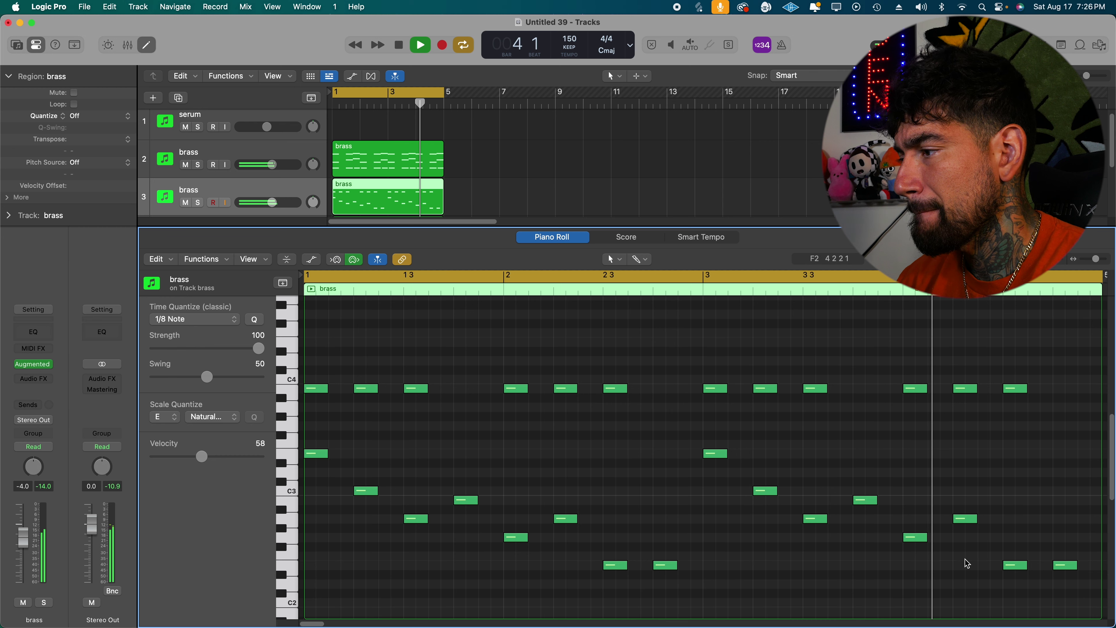
key("e")
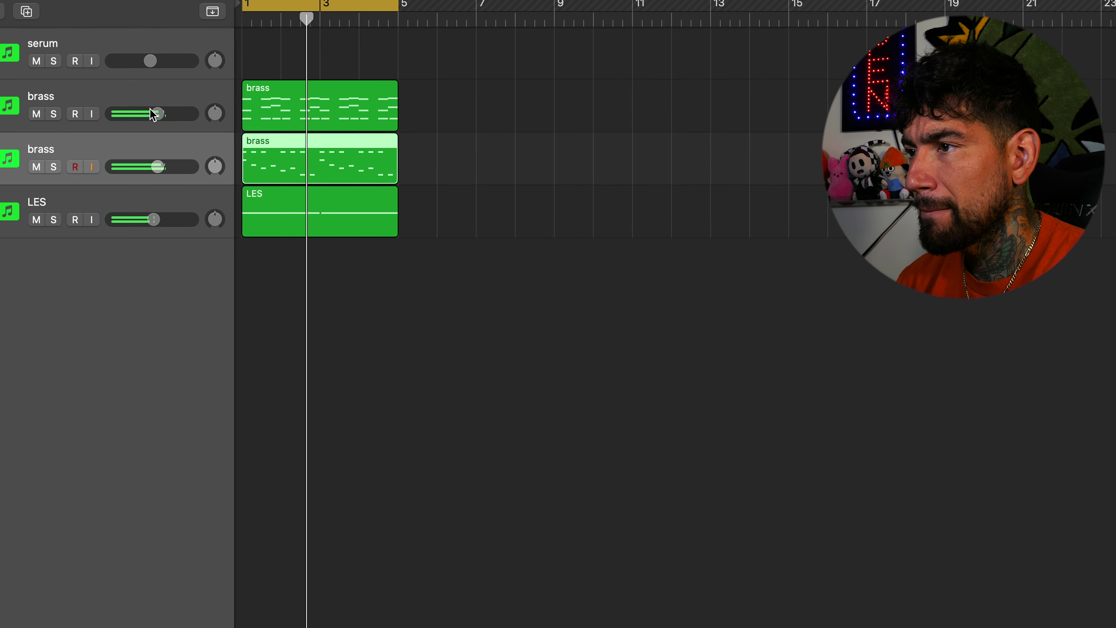
Create a MIDI region on the serum track and extend it to four bars.
left_click(163, 47)
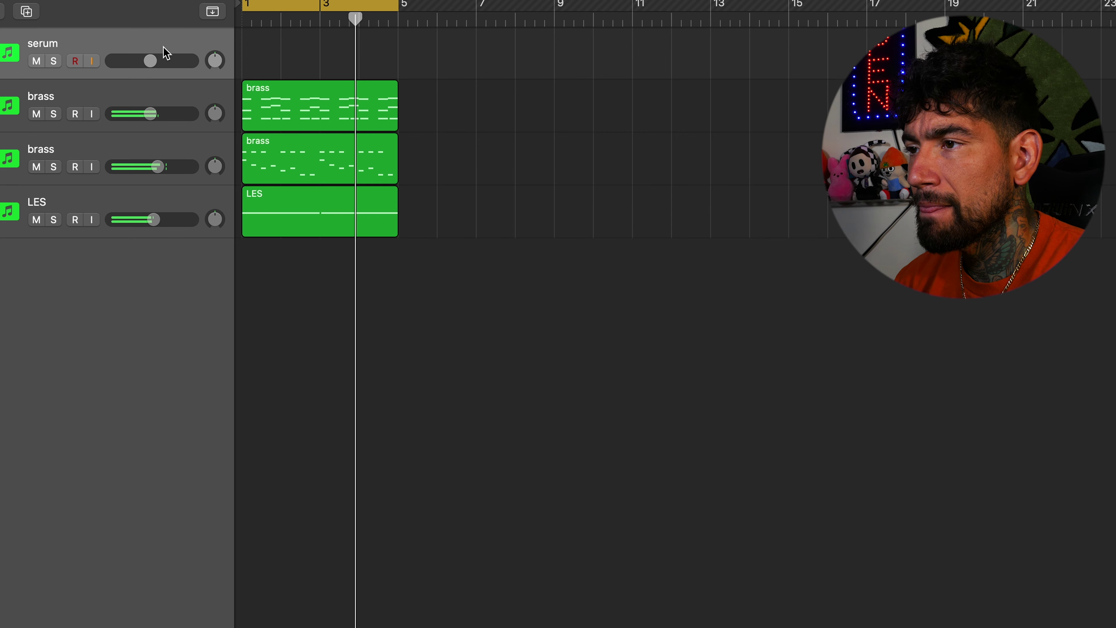
right_click(263, 58)
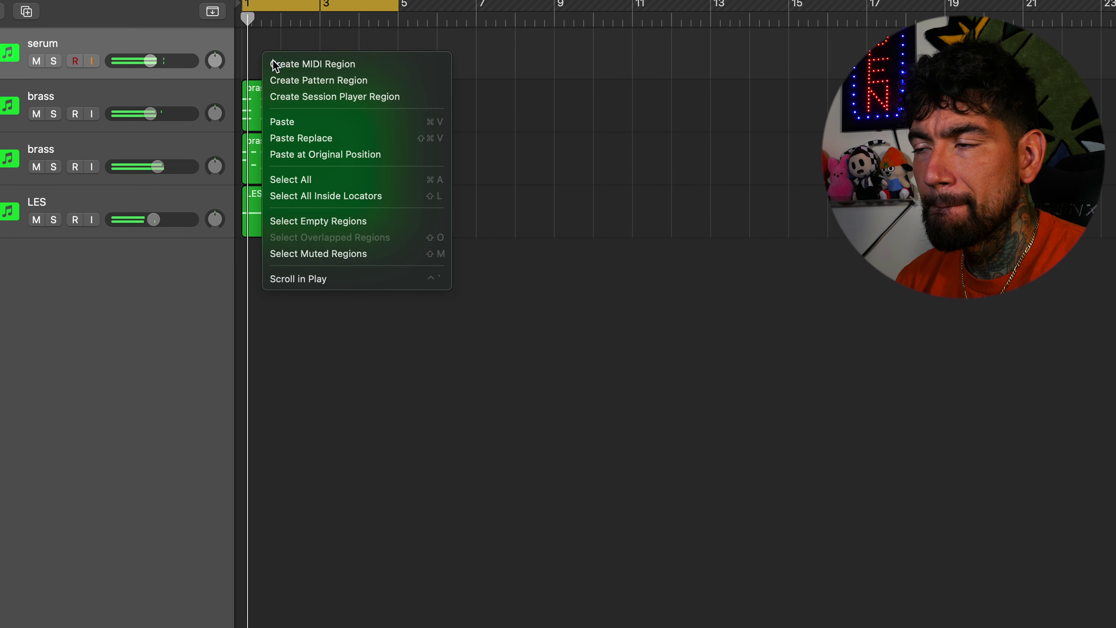
left_click(277, 63)
left_click_drag(277, 66, 398, 61)
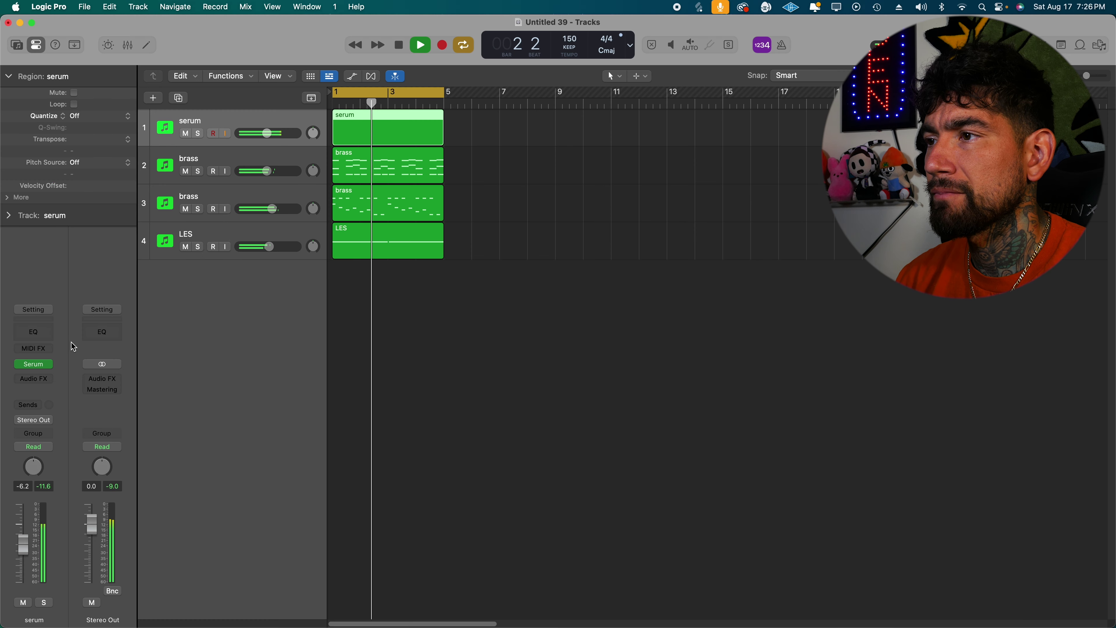
Load the "Better" LD preset from the "SONAR" Serum Bank in the serum track's instrument and close the plug-in window.
left_click(35, 365)
left_click(730, 218)
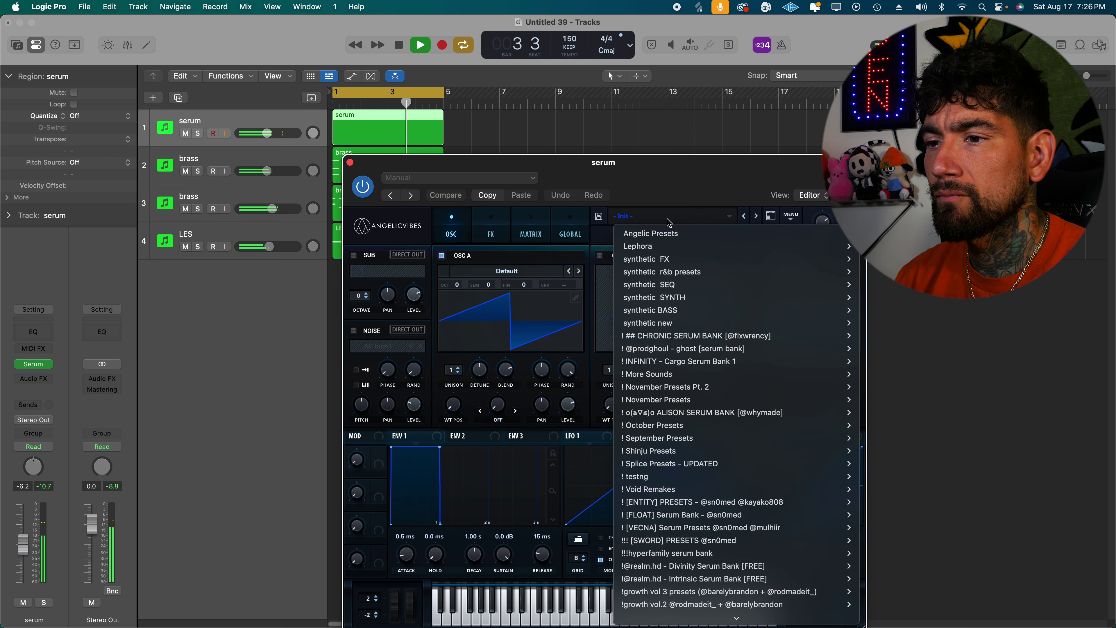
left_click(665, 200)
left_click(770, 216)
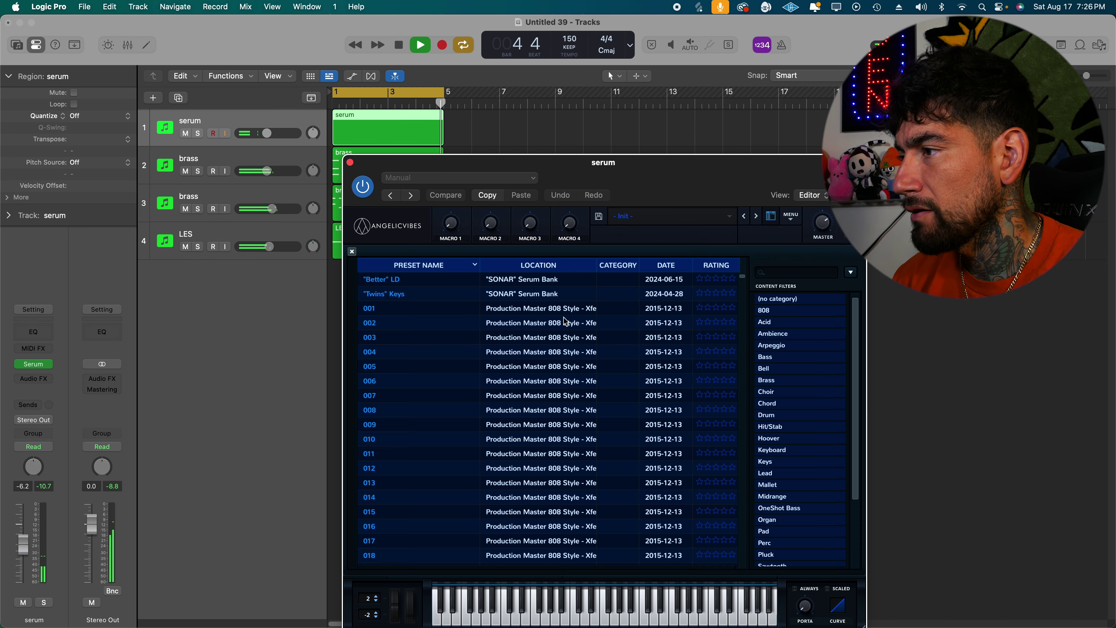
left_click(513, 283)
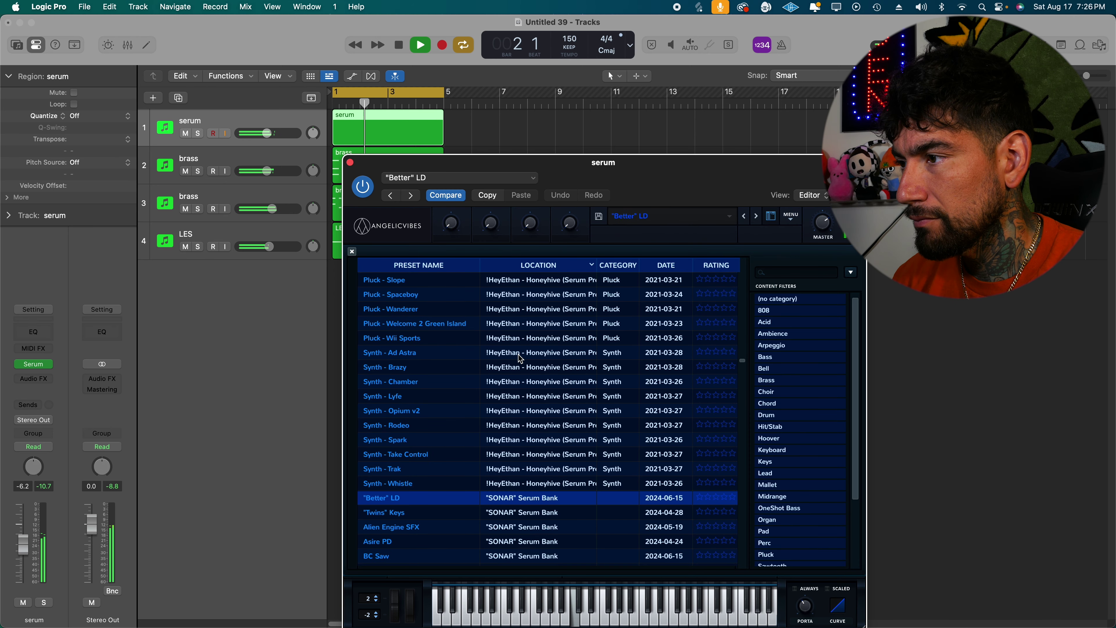
left_click(350, 162)
Write four consecutive eighth notes, E2, D3, C3 and B2, over the first two beats of the serum region.
double_click(372, 133)
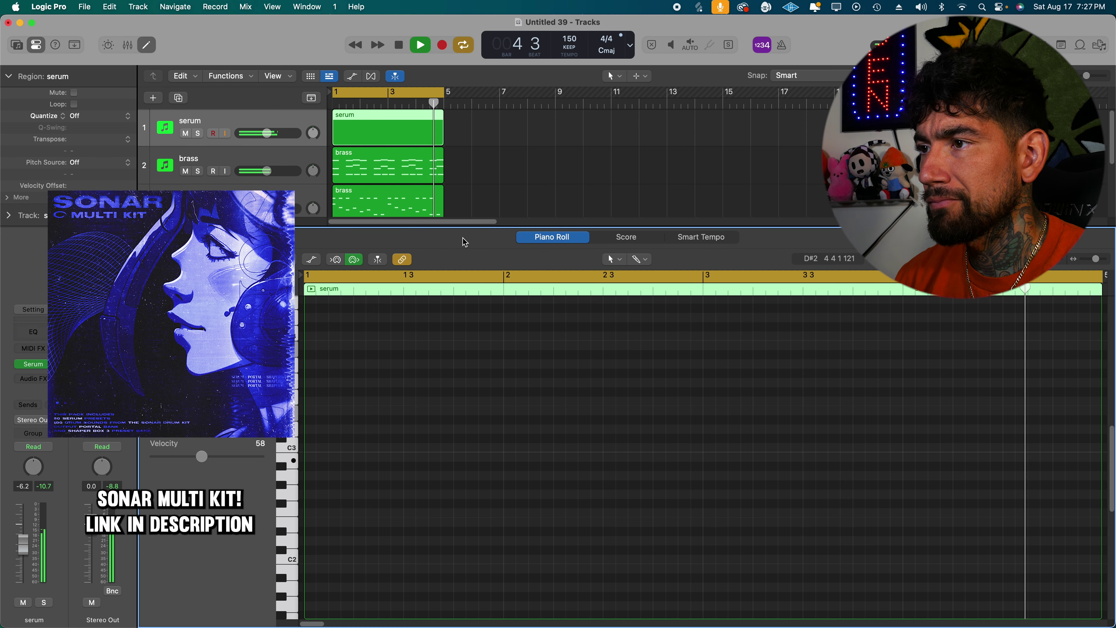
key("space")
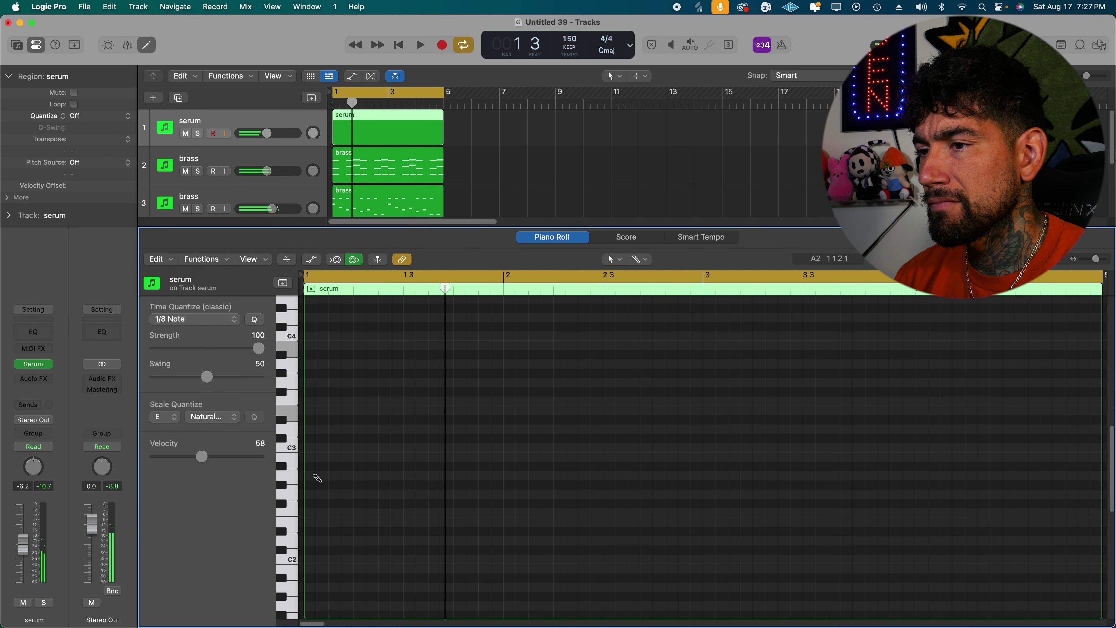
left_click_drag(319, 481, 321, 516)
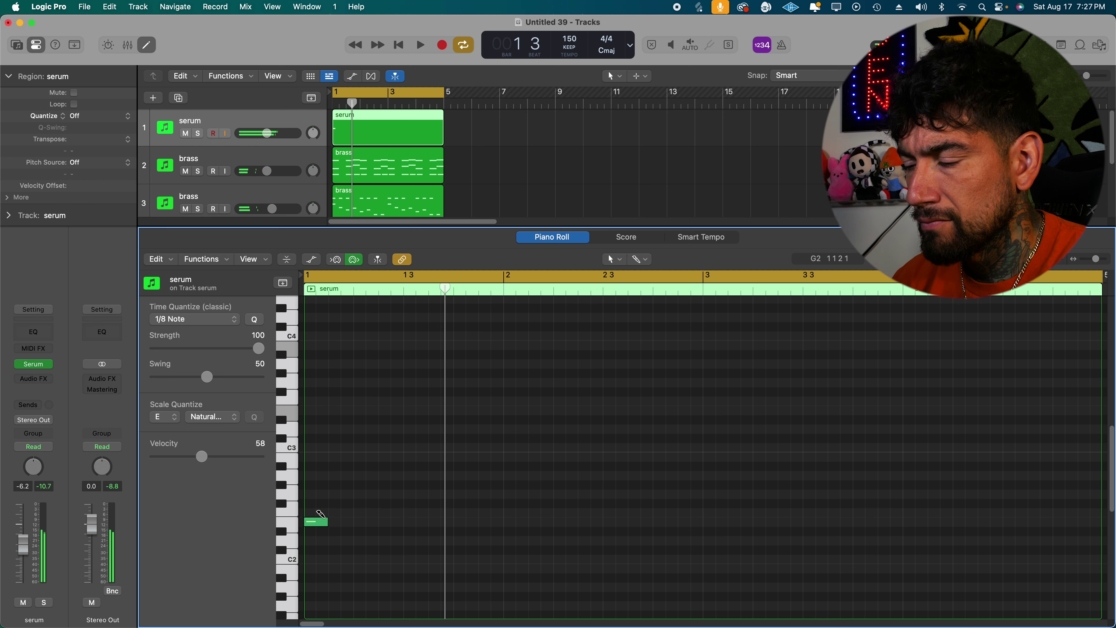
left_click_drag(333, 430, 341, 408)
key("space")
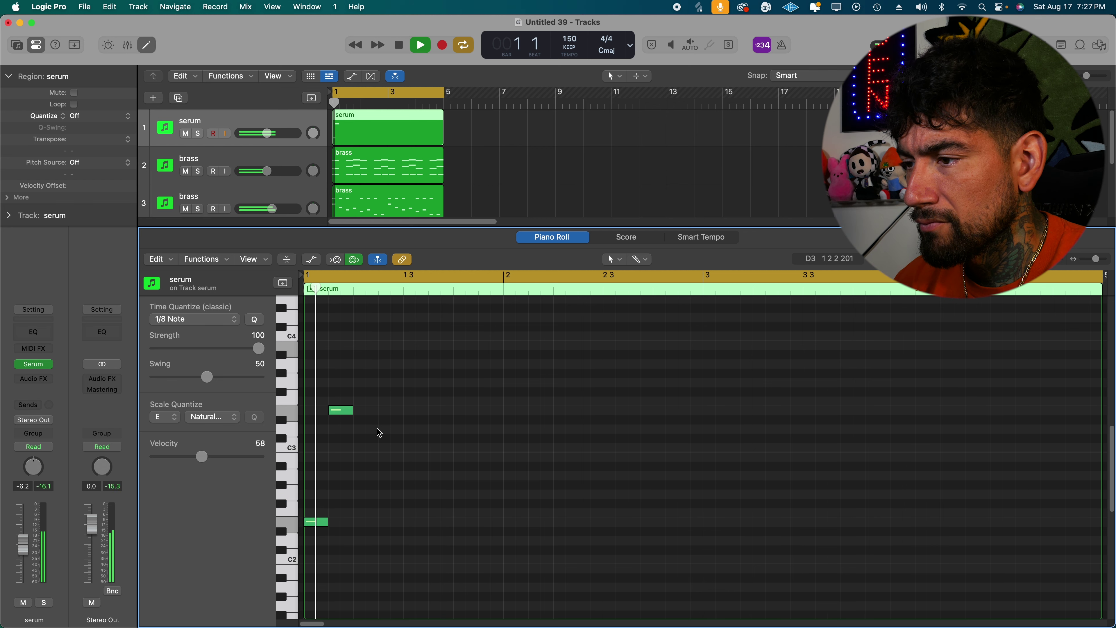
scroll(373, 427, "down", 2)
left_click(344, 406)
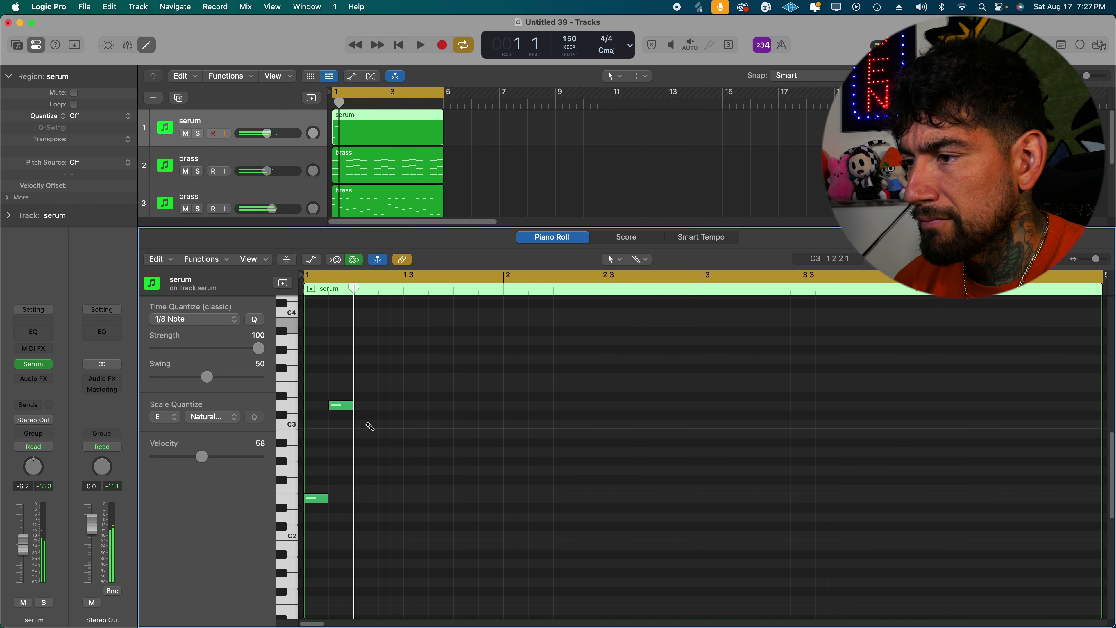
left_click_drag(389, 448, 389, 437)
Repeat the four-note serum pattern over beats 3 and 4 of bar 1.
key("space")
key("super+a")
key("super+r")
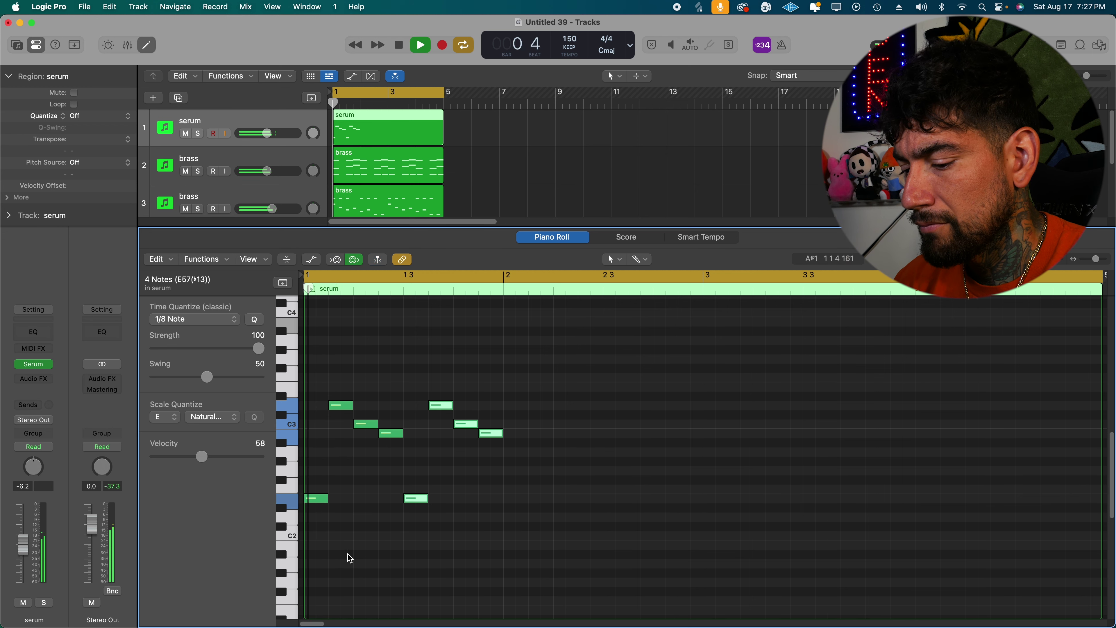
Add low E1 notes on beats 1 and 3 of bar 1, an octave below the E2 notes.
scroll(345, 560, "down", 2)
left_click_drag(320, 560, 321, 588)
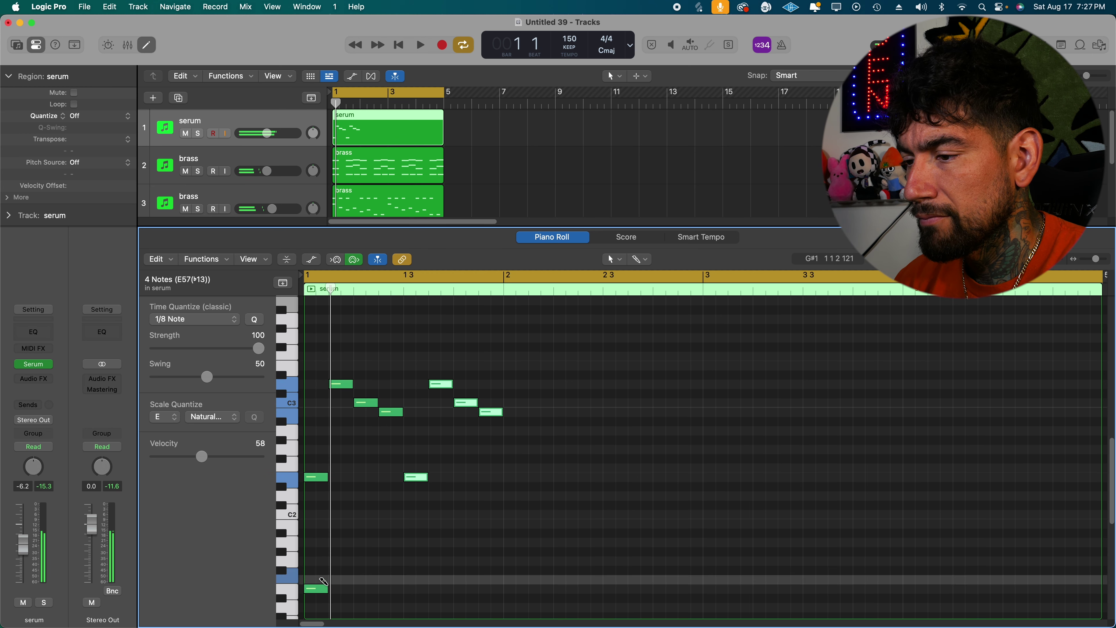
left_click(357, 566)
scroll(357, 566, "down", 1)
key("space")
key("space")
left_click_drag(409, 562, 411, 581)
key("space")
scroll(456, 560, "down", 3)
key("space")
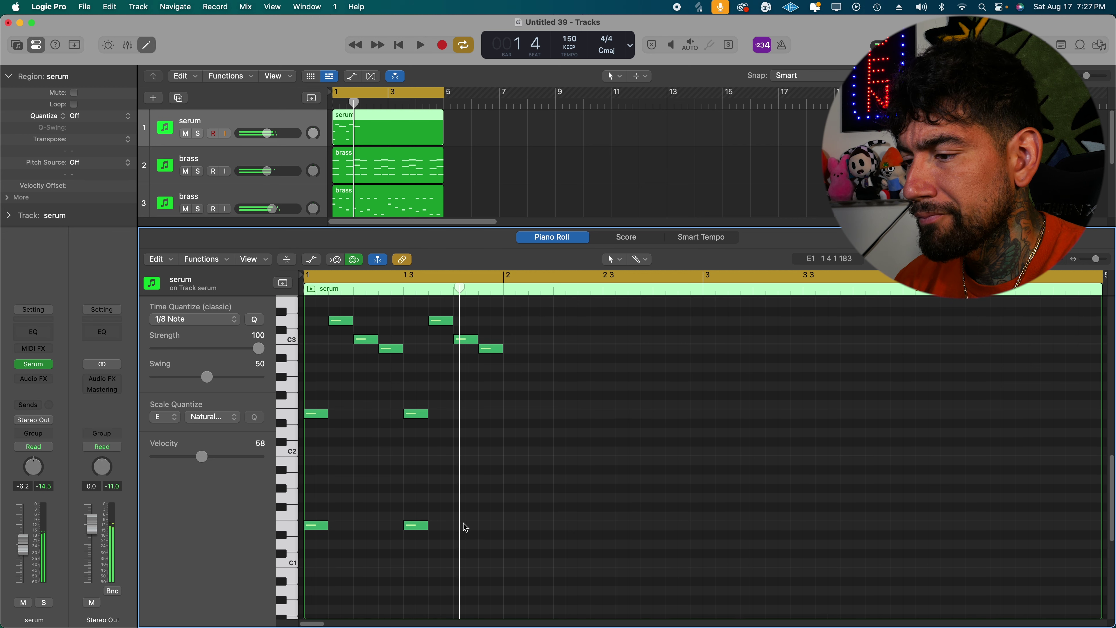
Add a B1 note on the last eighth of bar 1, an octave below the B2 note.
mouse_move(491, 506)
left_mouse_down()
mouse_move(488, 449)
mouse_move(492, 460)
left_mouse_up()
key("space")
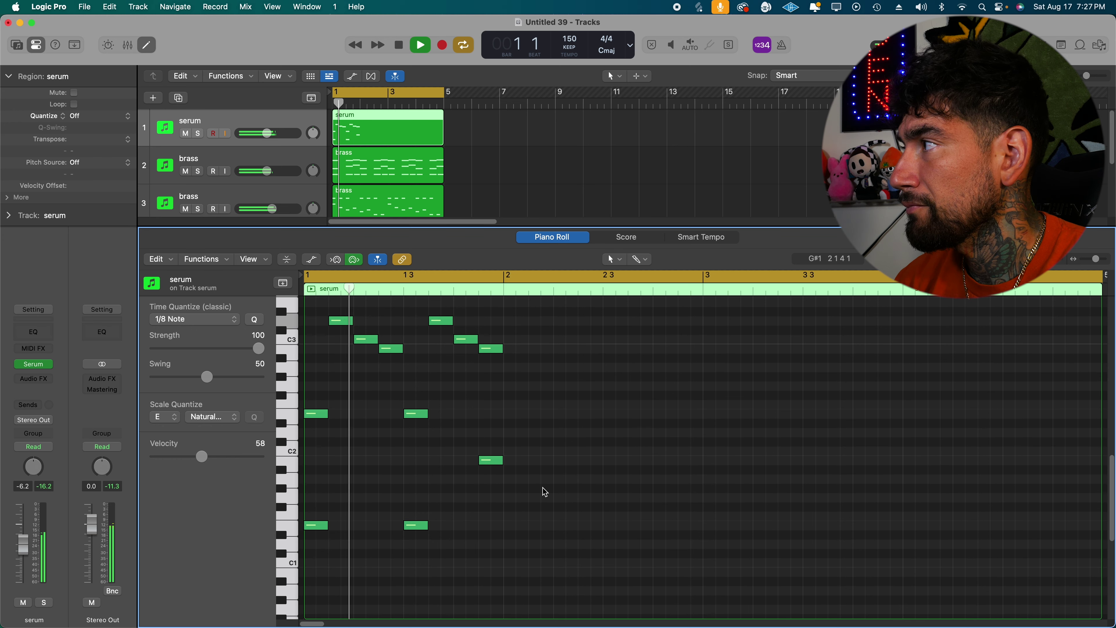
scroll(544, 491, "up", 3)
key("space")
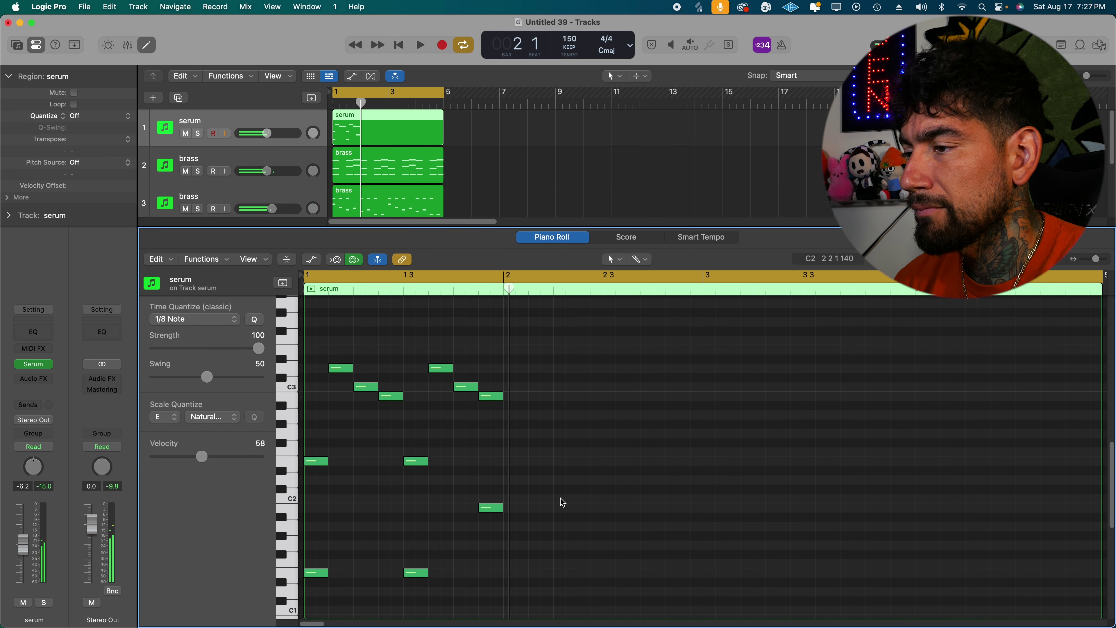
Repeat all of the serum notes from bar 1 until they fill bars 2 to 4, and close the note editor.
key("super+a")
key("super+r")
key("super+a")
key("super+r")
key("space")
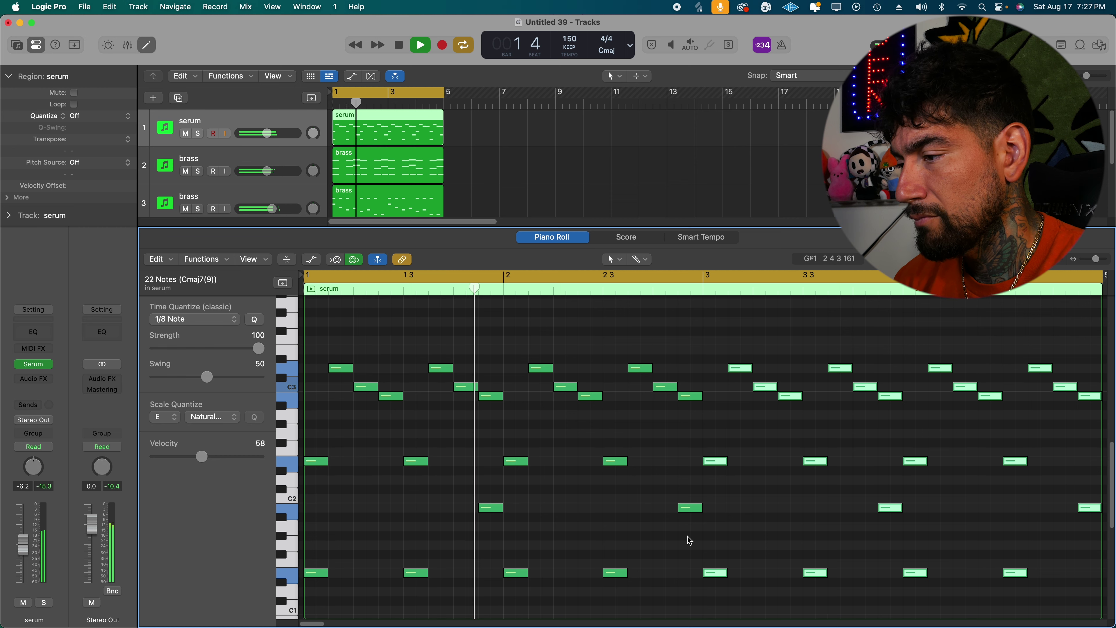
left_click(751, 521)
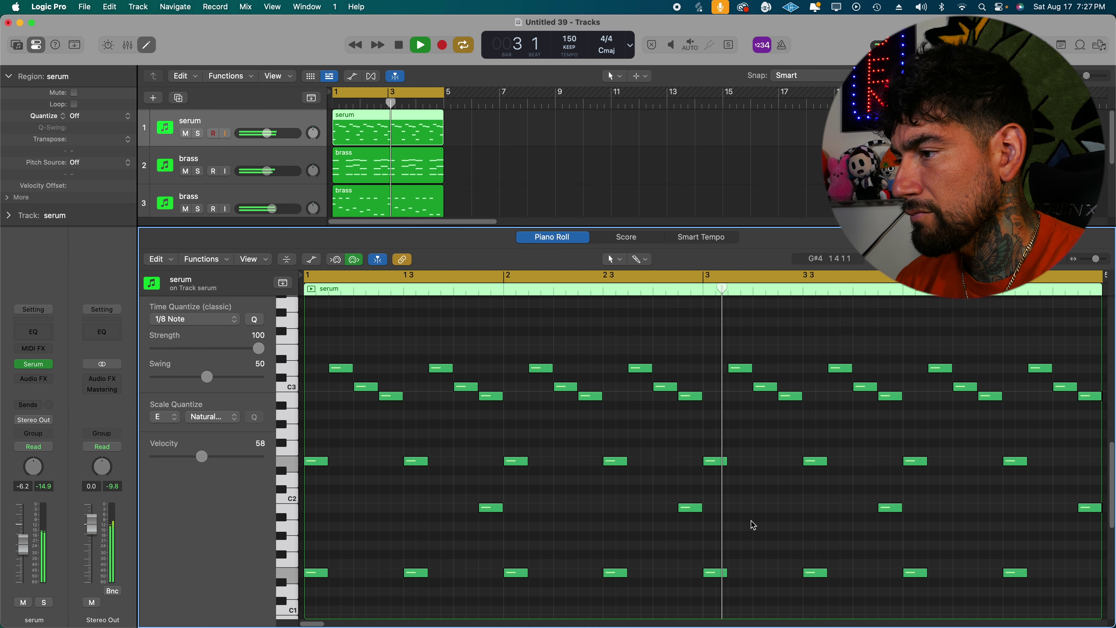
key("e")
Duplicate the serum track with its instrument and arrange the empty serum track above the one holding the region.
left_click(185, 104)
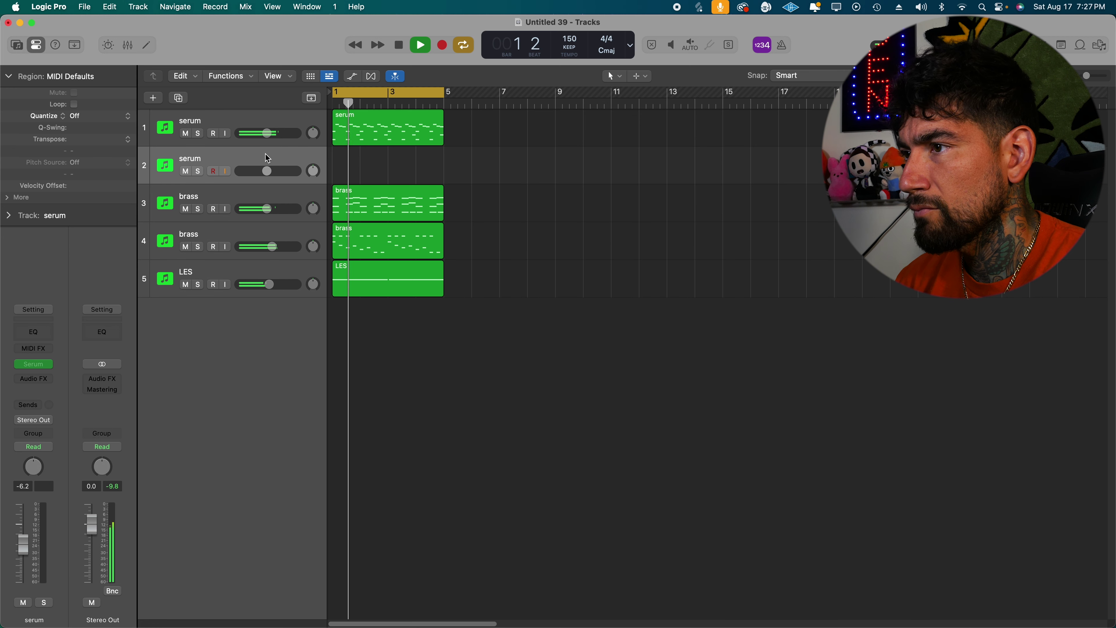
left_click(346, 132)
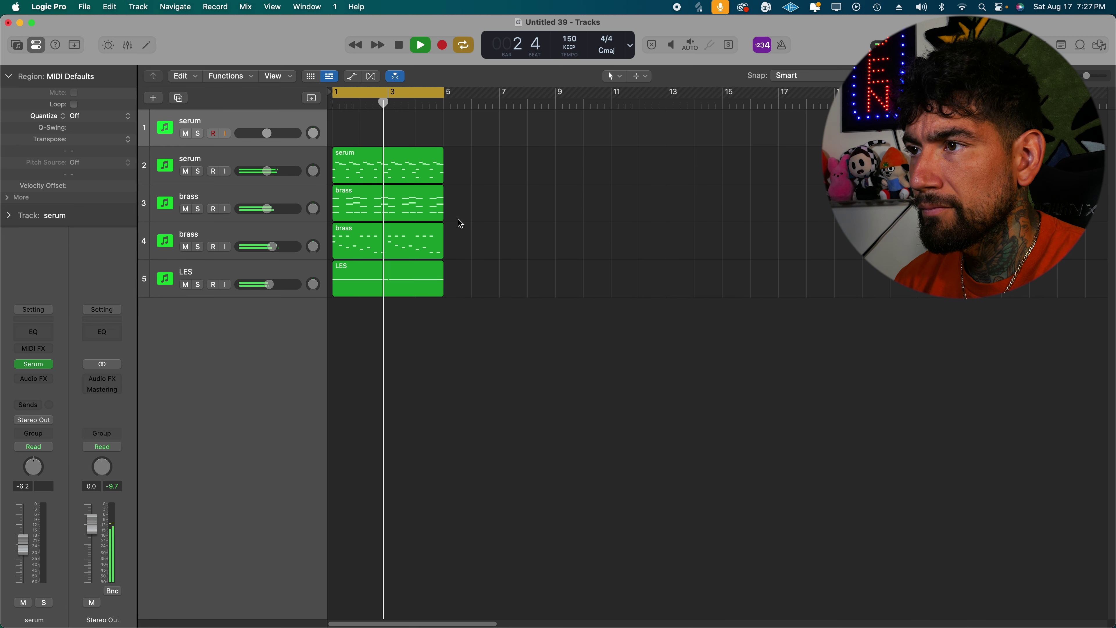
key("Return")
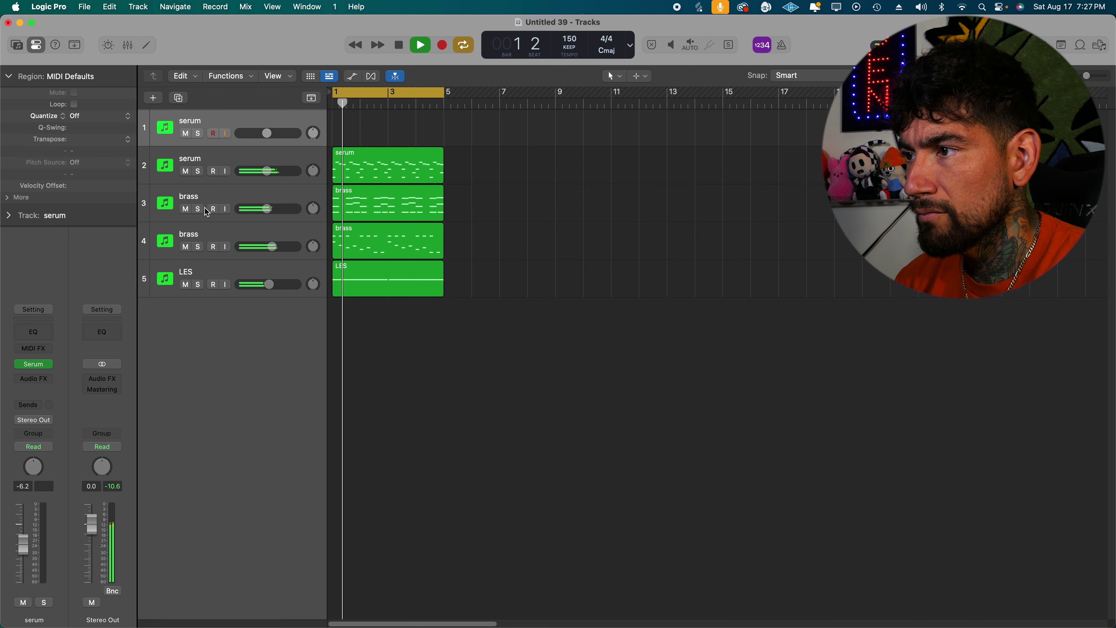
Audition the brass chord track in solo, solo the short-note brass track instead and open its region for note editing.
left_click(198, 209)
left_click(198, 209)
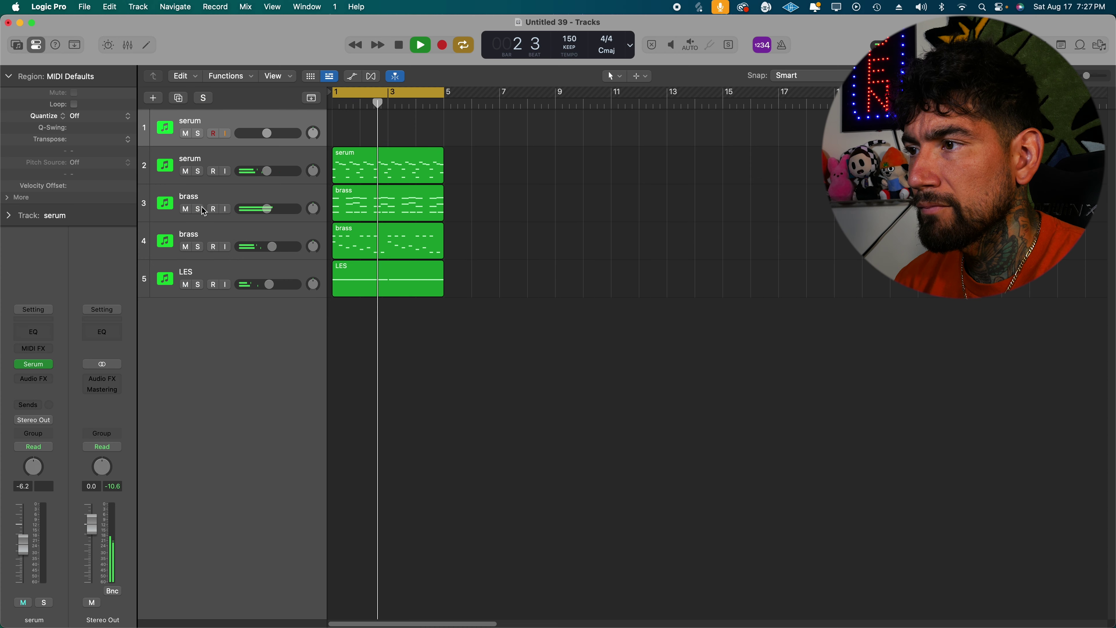
left_click(198, 247)
double_click(371, 243)
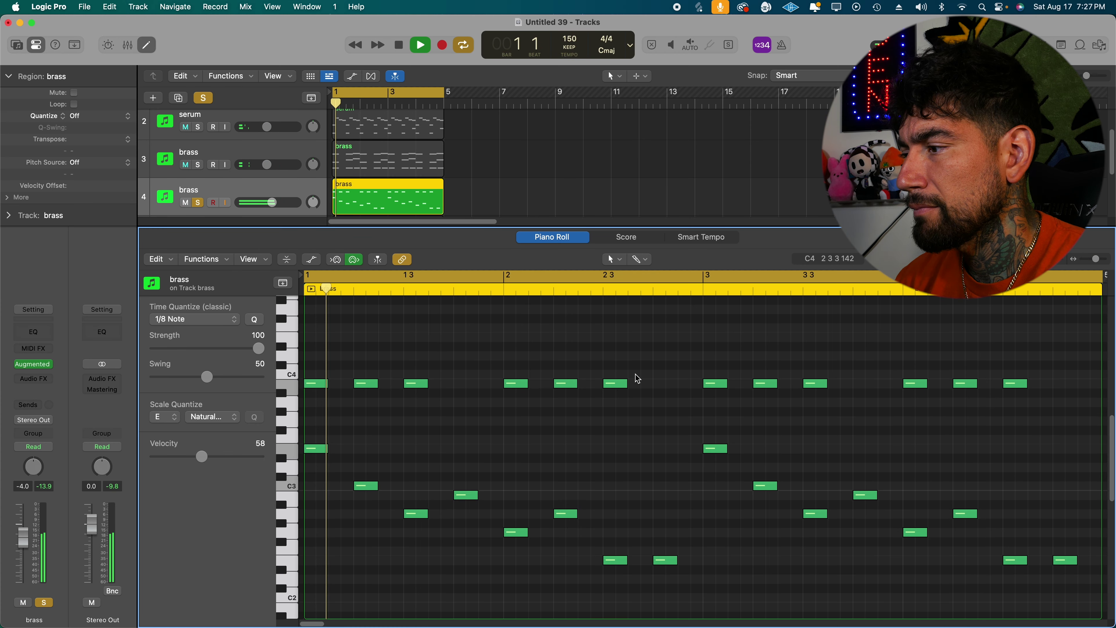
Delete the B2 note on beat 4 of bar 1 and the B3 and C3 notes on its beat 2.
key("space")
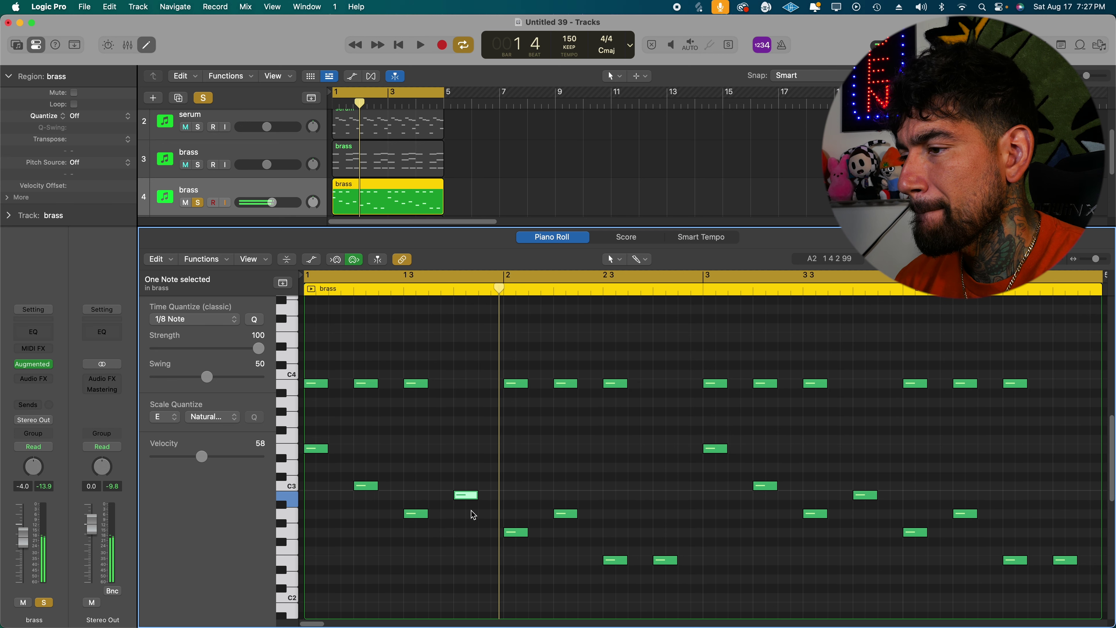
key("BackSpace")
key("space")
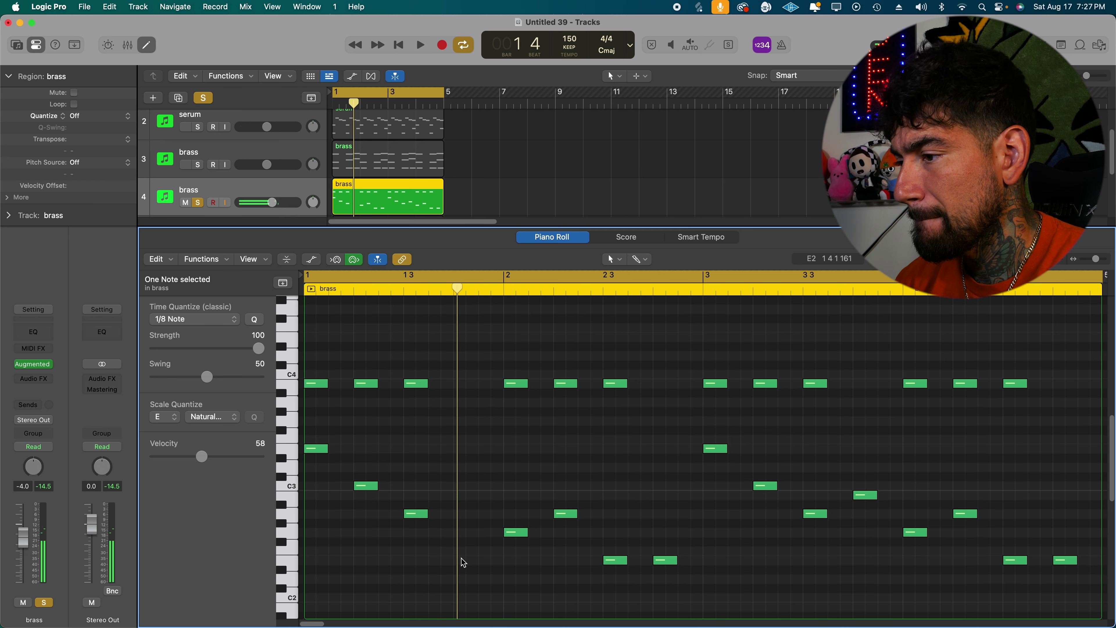
left_click(433, 430)
key("space")
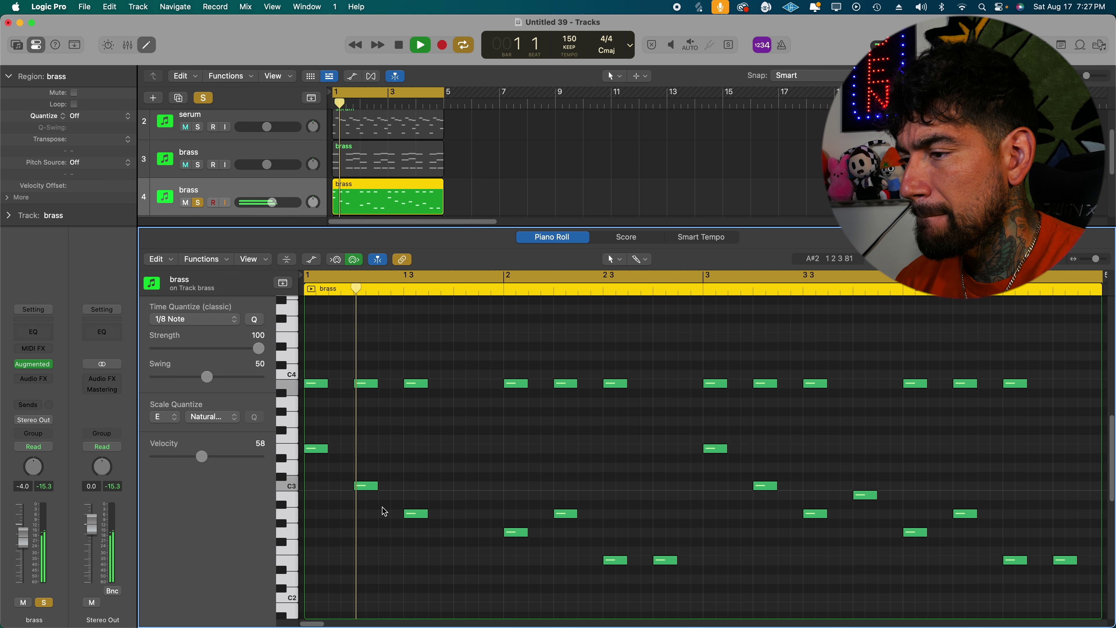
left_click_drag(380, 509, 359, 371)
key("space")
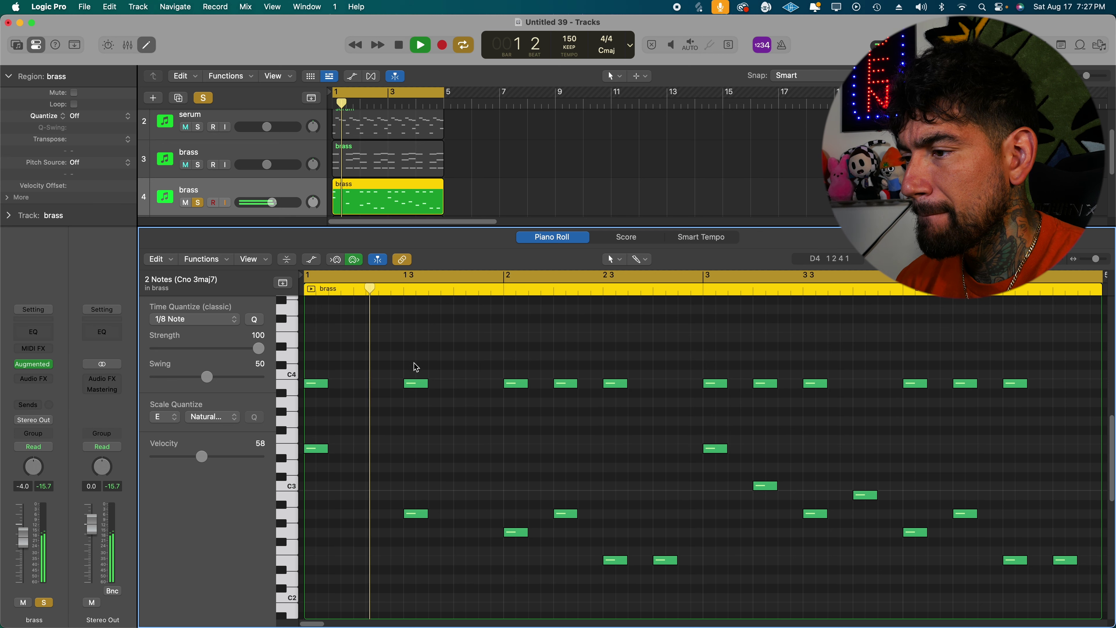
Delete all brass notes from beat 3 of bar 2 through the end of bar 4.
key("space")
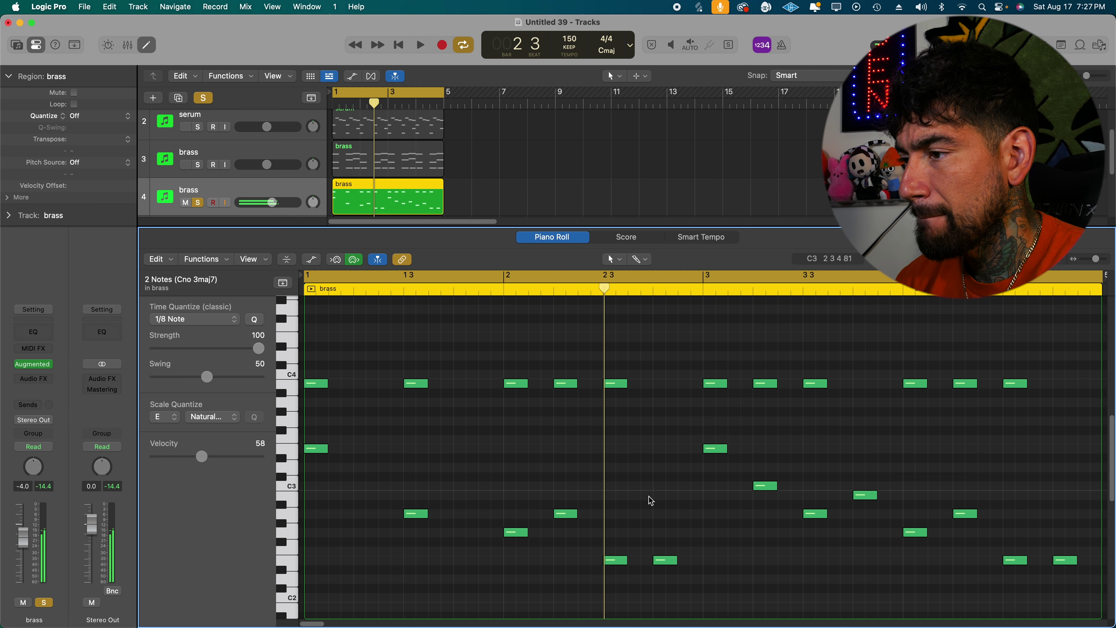
left_click_drag(683, 587, 605, 357)
key("Delete")
key("space")
key("space")
left_click_drag(1075, 609, 713, 356)
key("Delete")
key("space")
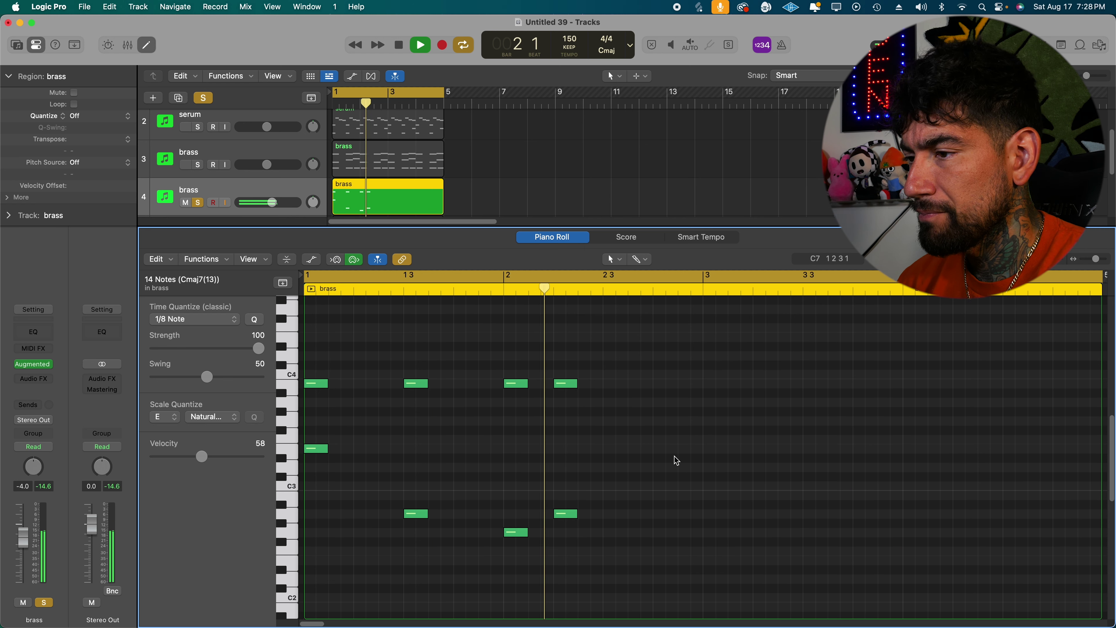
Add a descending eighth-note run of G3, F♯3 and E3 in bar 1, starting on the offbeat of beat 1.
key("space")
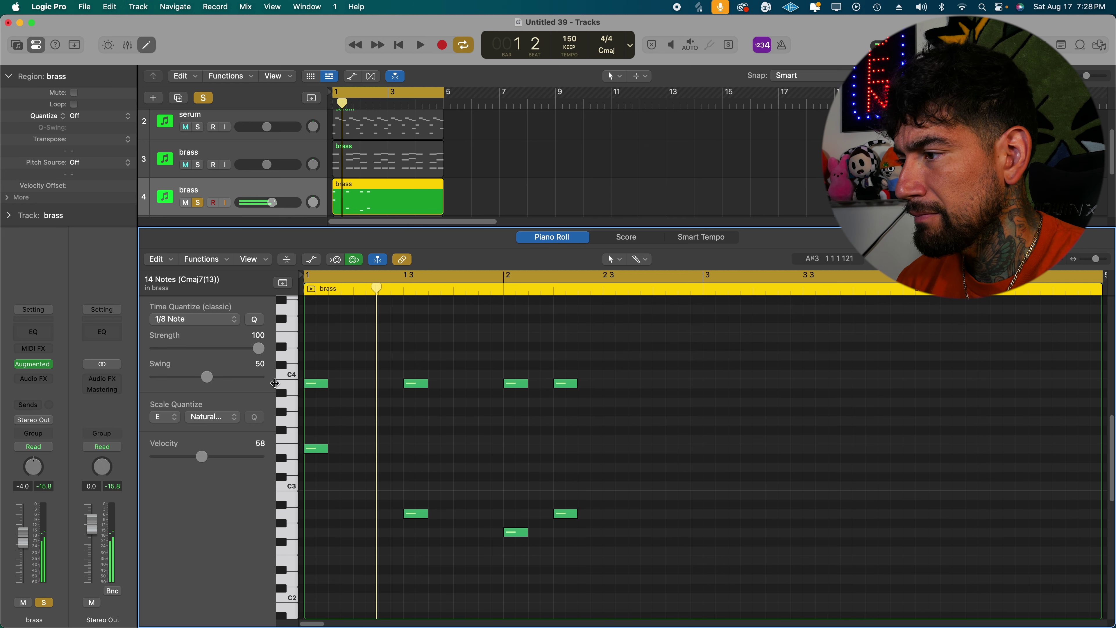
left_click(359, 430)
key("space")
left_click_drag(362, 405, 364, 430)
key("space")
left_click(391, 448)
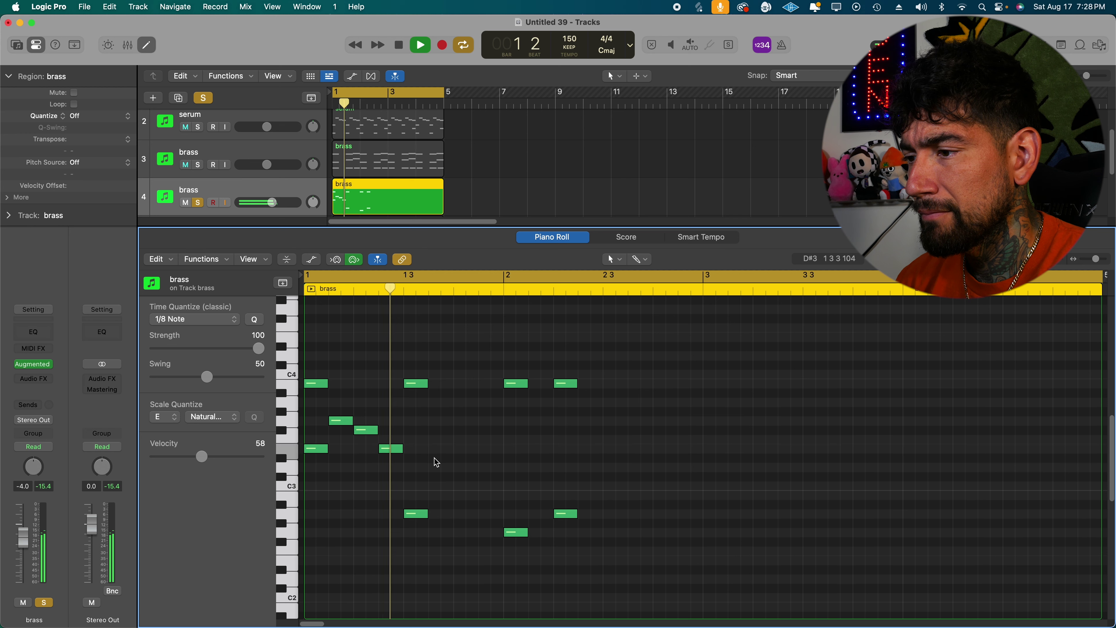
Add G3, F♯3 and E3 from the offbeat of beat 3 in bar 1, plus G3 and F♯3 on bar 2's first two offbeats.
key("space")
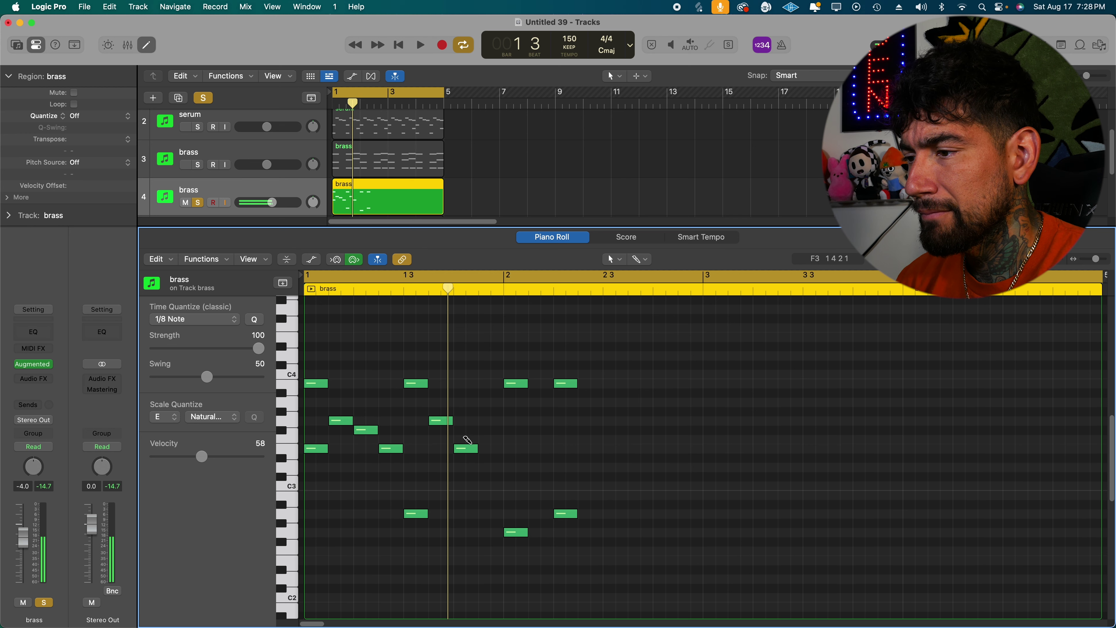
mouse_move(471, 449)
left_mouse_down()
mouse_move(467, 422)
mouse_move(473, 431)
left_mouse_up()
left_click(488, 448)
left_click(538, 421)
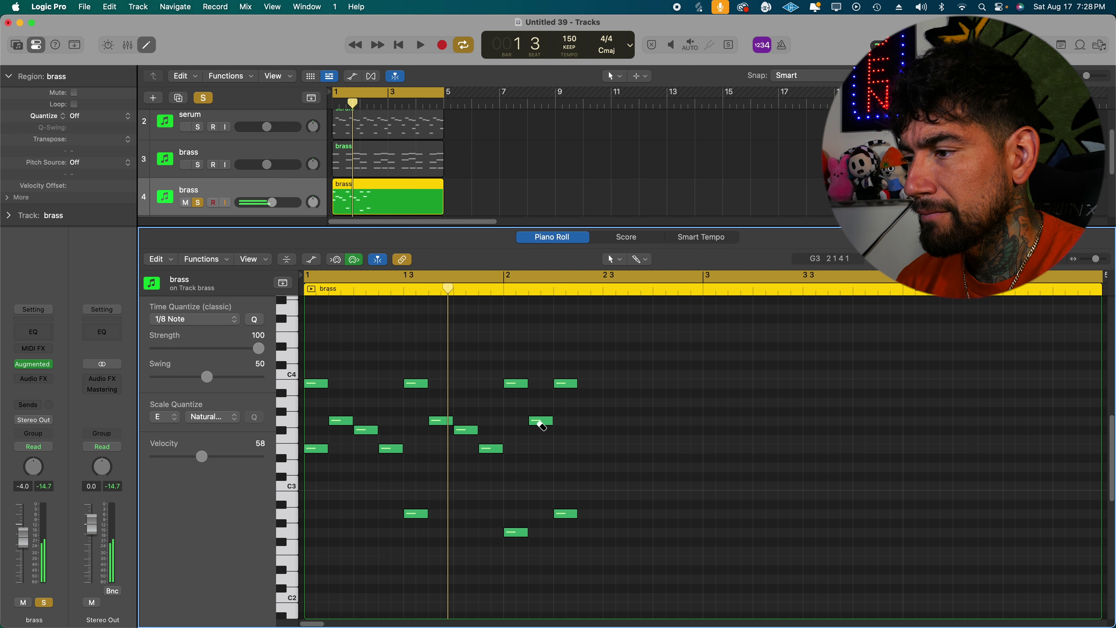
left_click(589, 430)
key("space")
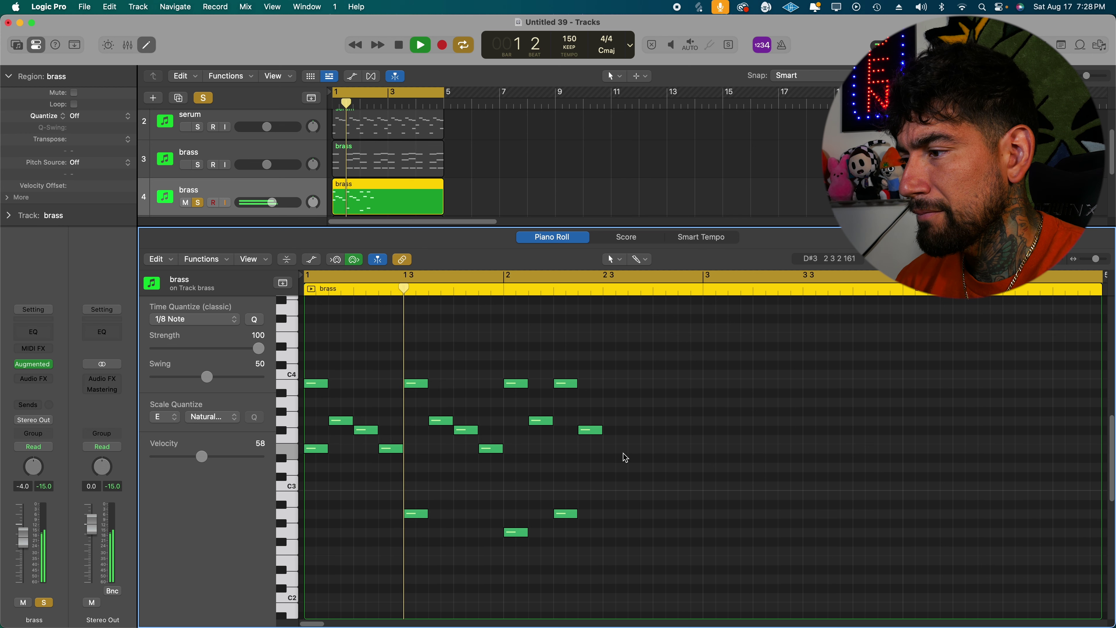
key("space")
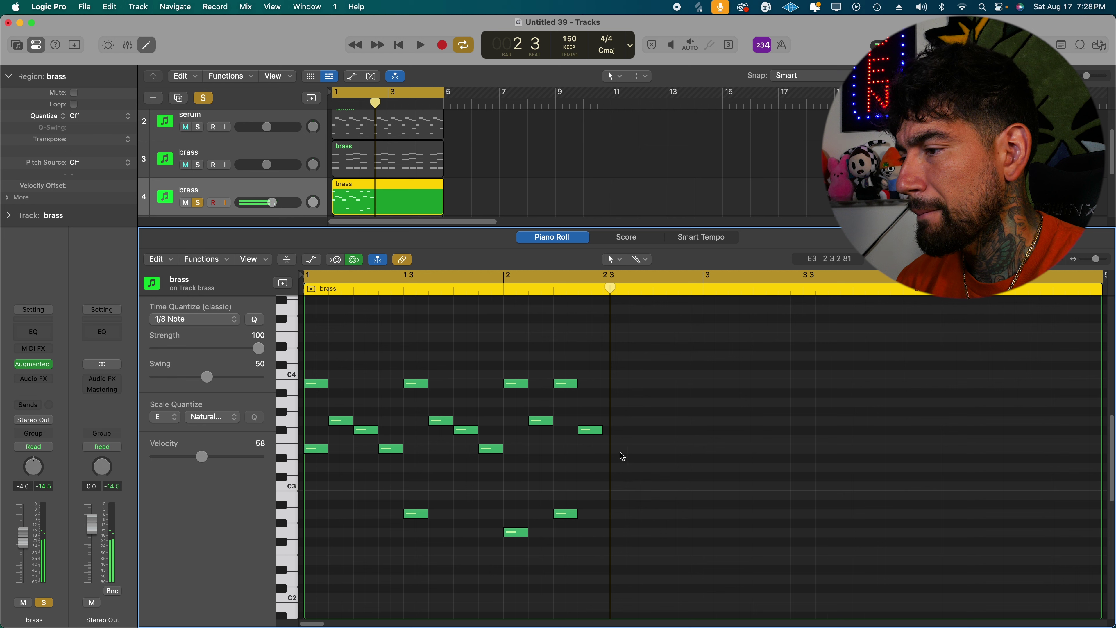
Repeat the notes of bar 2's first half in its second half, repeat both bars to fill bars 3 and 4, and close the editor.
left_click_drag(642, 524, 515, 368)
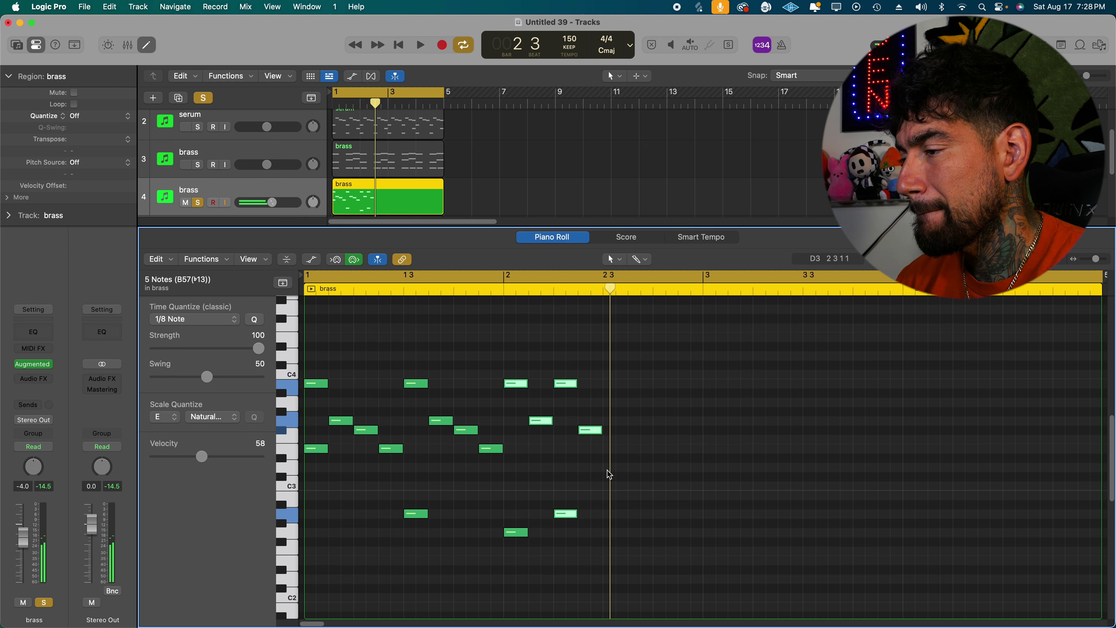
left_click_drag(635, 561, 516, 369)
key("super+r")
key("space")
key("super+a")
key("super+r")
left_click(785, 549)
key("p")
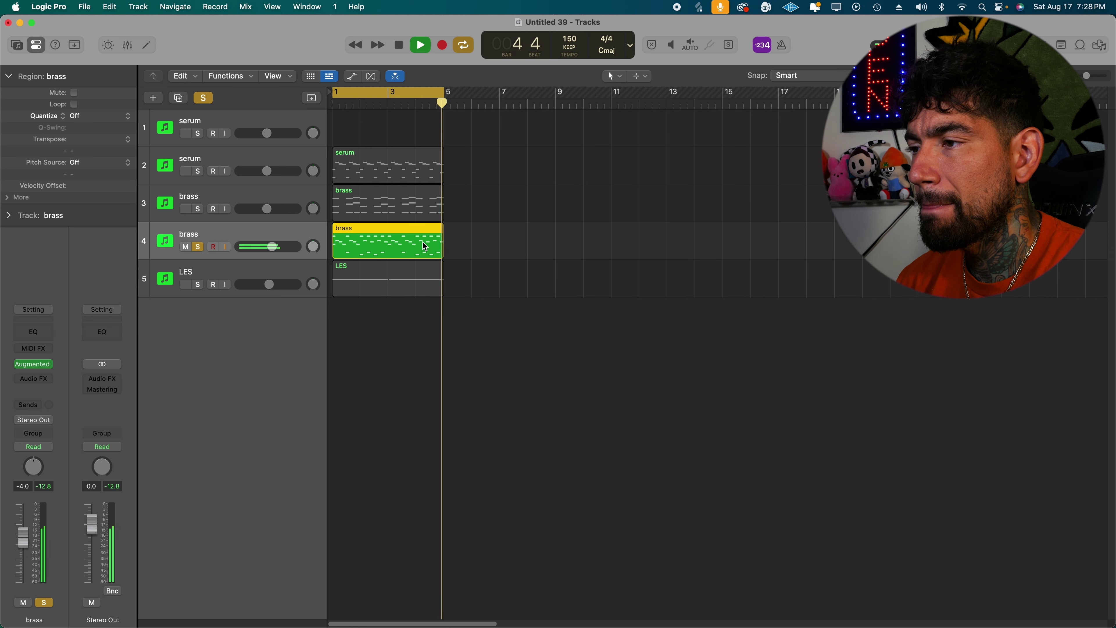
Reopen the brass region, delete the B3 and A2 notes on beat 2 of bar 2, and lengthen the preceding G3 to a quarter note.
double_click(396, 245)
scroll(629, 435, "down", 1)
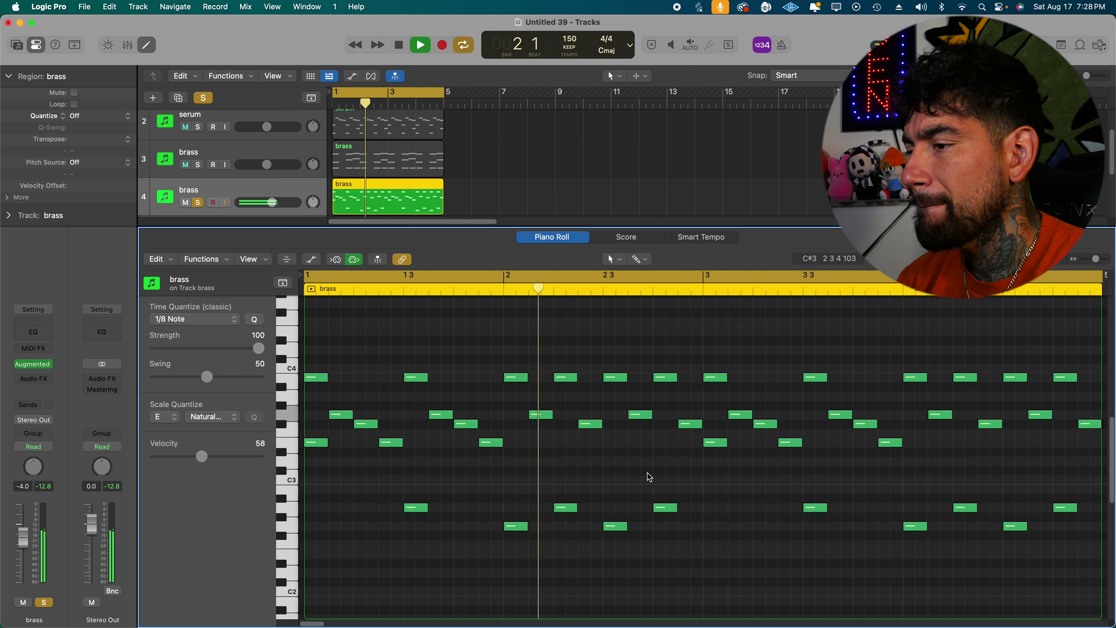
key("space")
left_click_drag(576, 518, 558, 361)
key("Delete")
key("space")
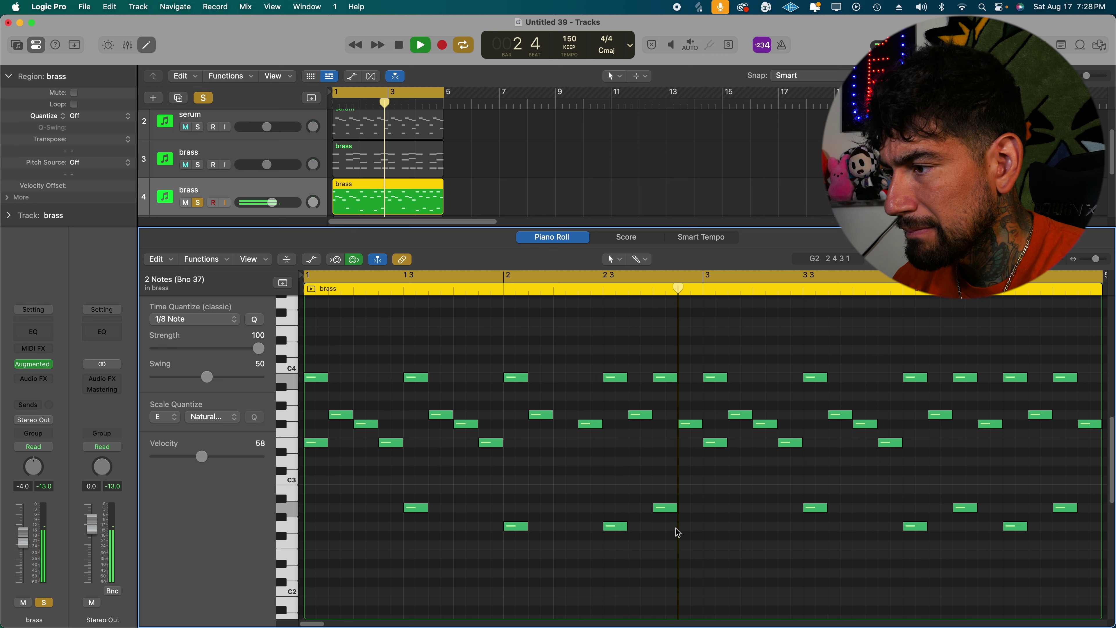
key("space")
left_click(541, 415)
key("space")
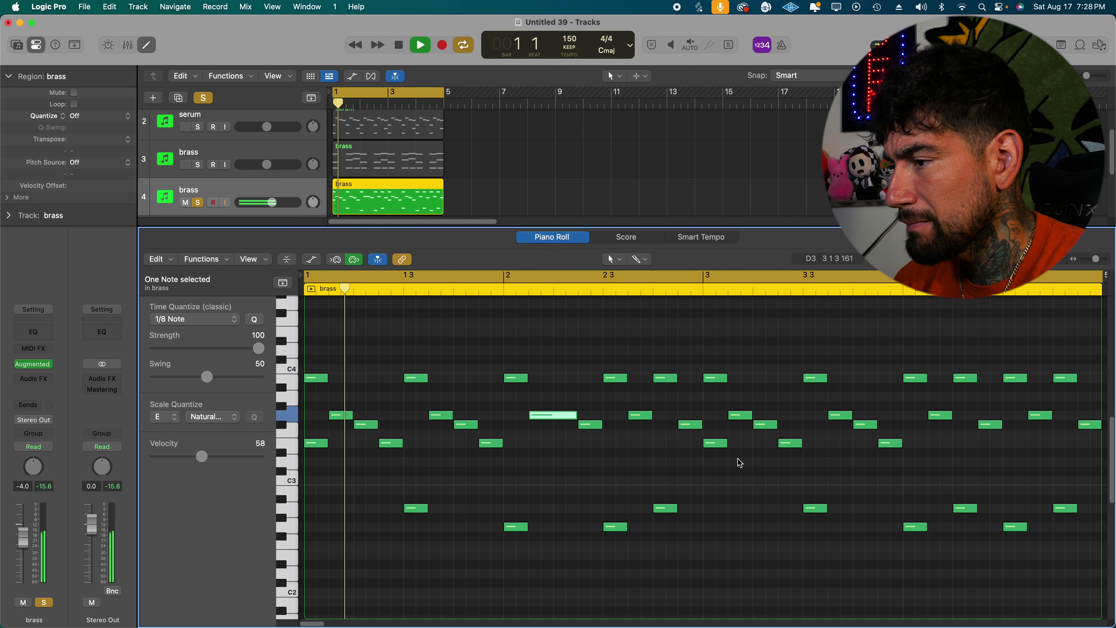
Delete the B3, A2 and F♯3 notes in the last beat of bar 2.
scroll(729, 464, "down", 2)
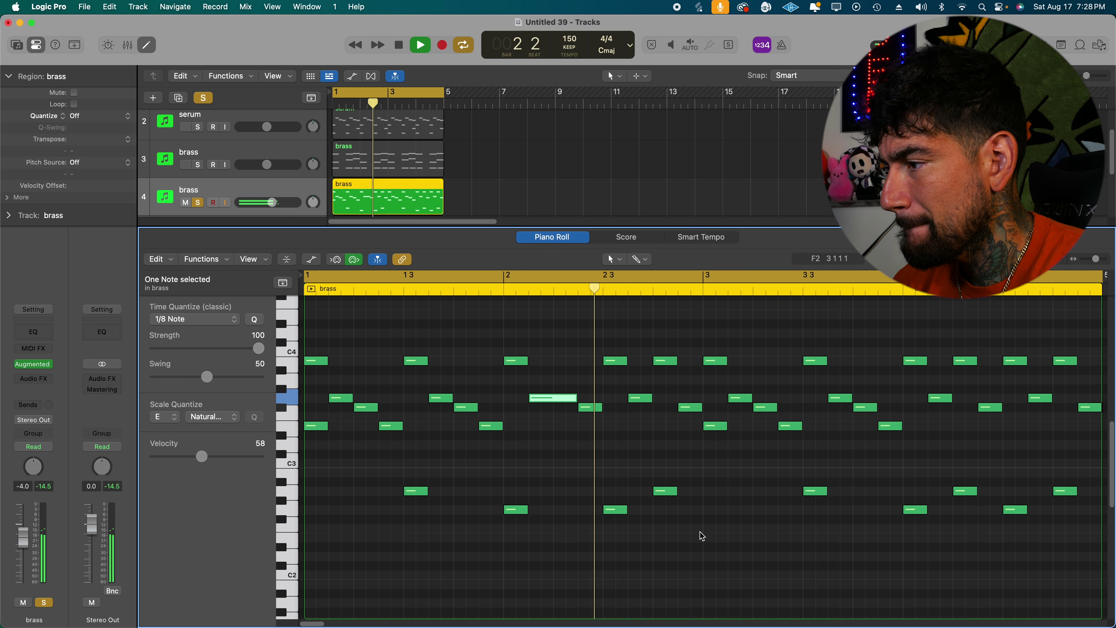
key("space")
left_click_drag(680, 524, 662, 325)
key("Delete")
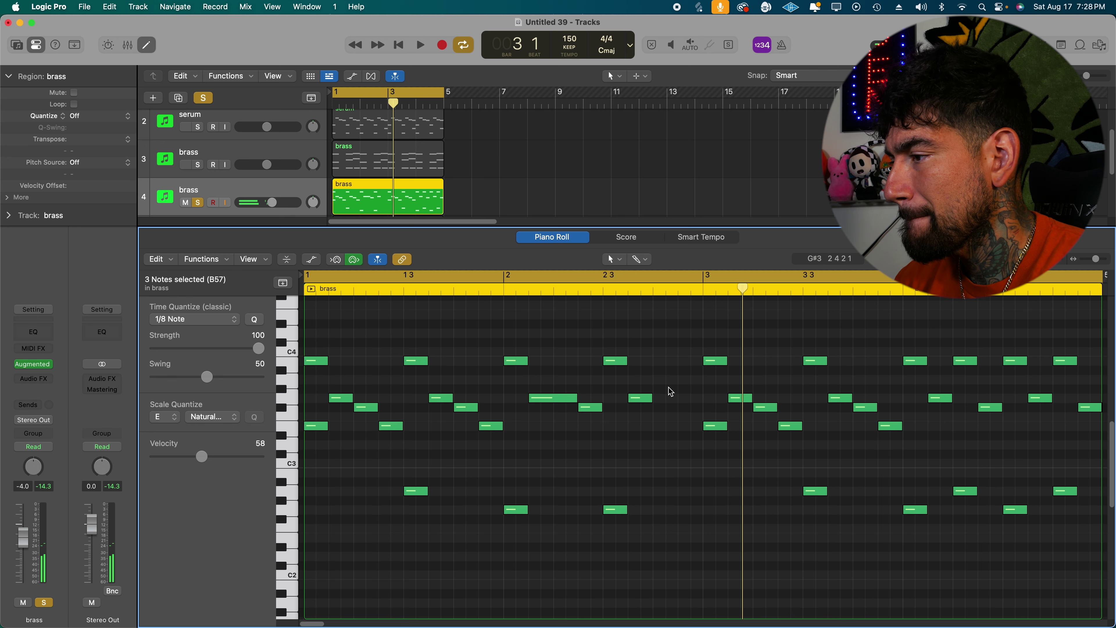
key("space")
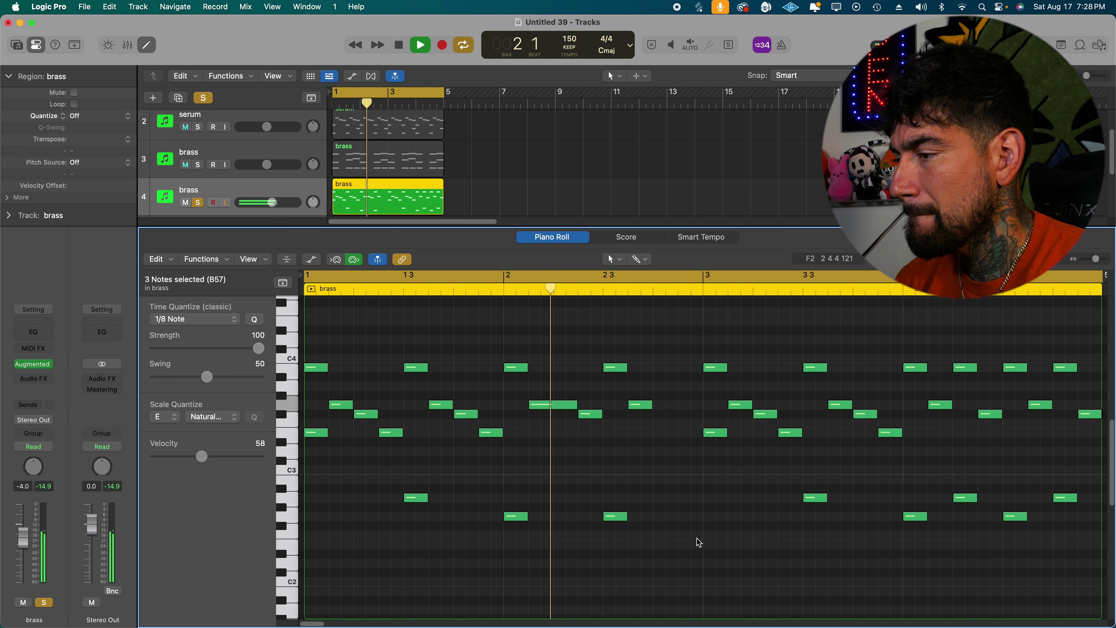
Add an F♯3 on the last eighth of bar 2, lengthen the preceding G3 to a quarter note, and close the note editor.
scroll(676, 412, "up", 1)
key("space")
left_click(677, 412)
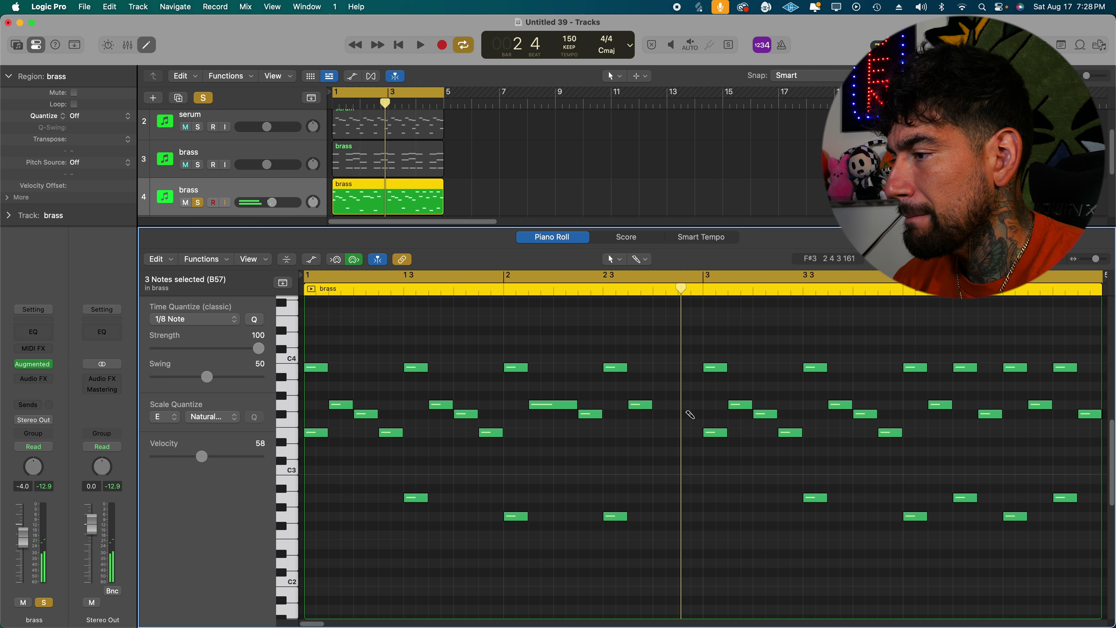
left_click_drag(652, 405, 677, 404)
key("space")
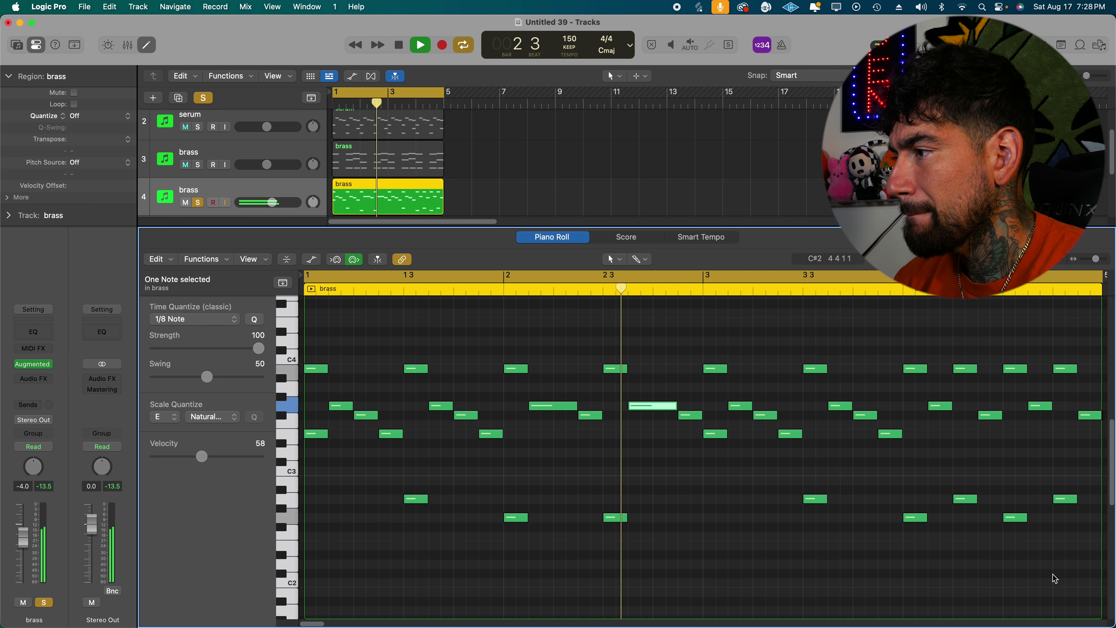
key("space")
key("e")
Unsolo the short-note brass track and lower its volume to -9.2 dB.
key("space")
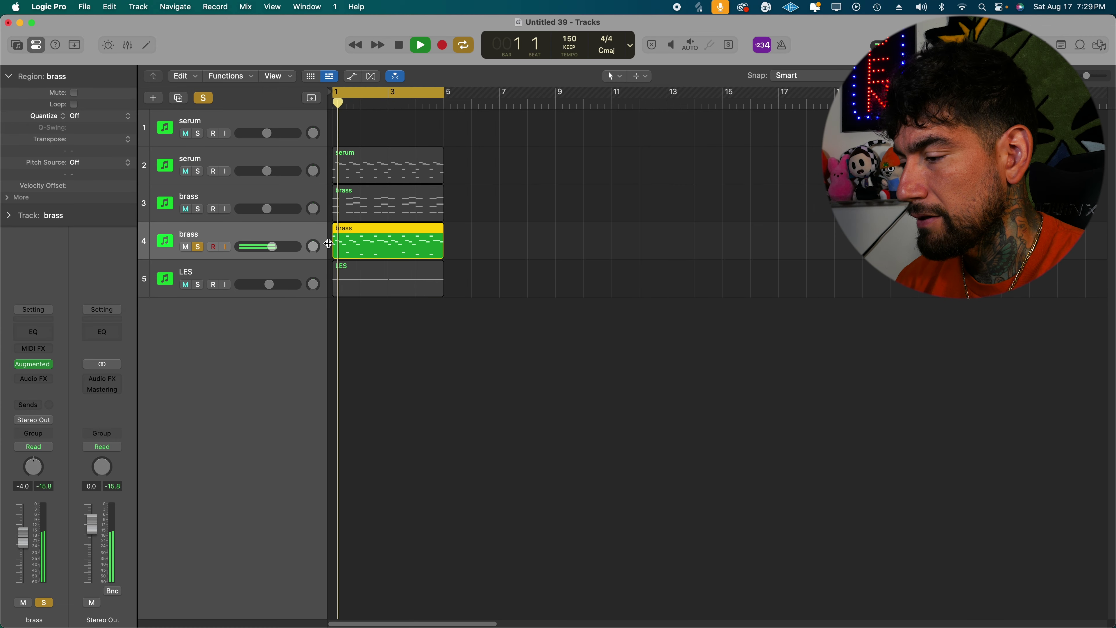
left_click(198, 247)
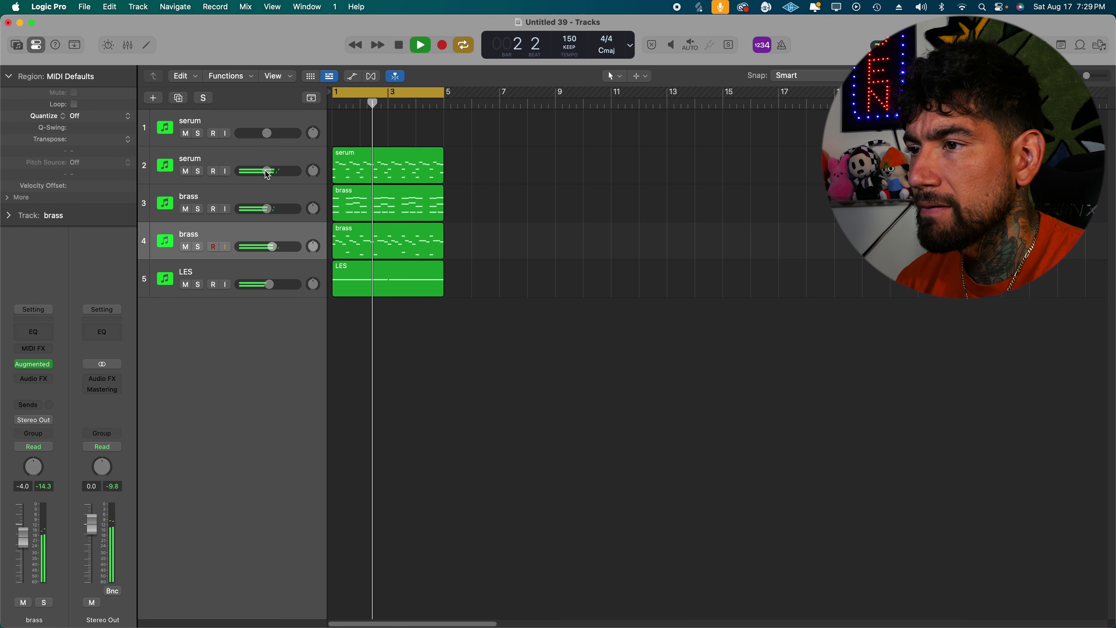
left_click_drag(272, 247, 254, 249)
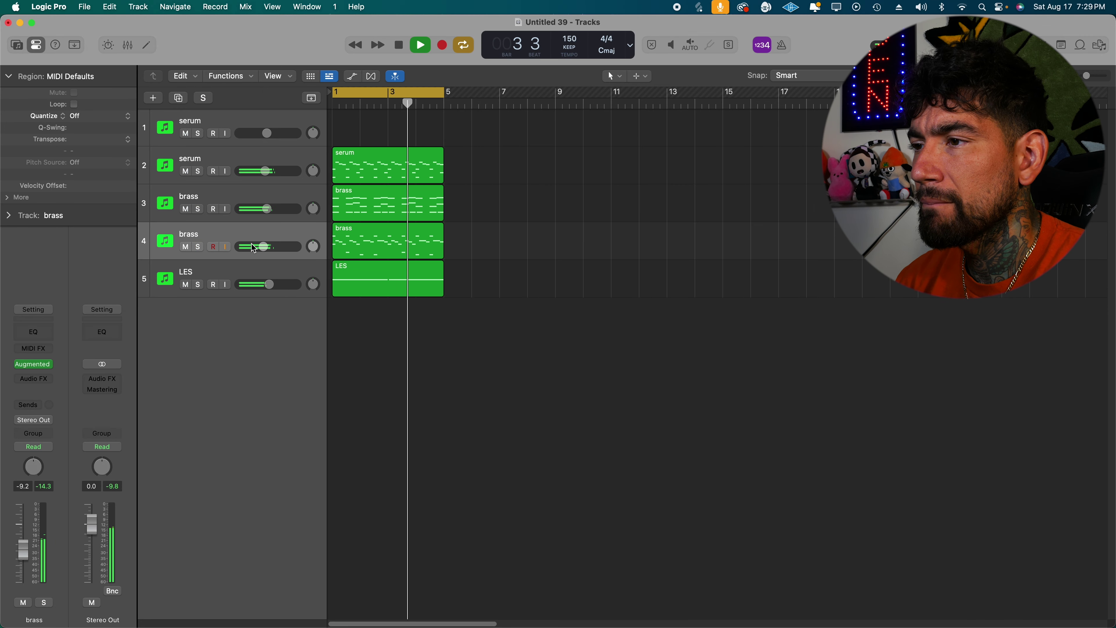
Create an empty MIDI region spanning bars 1 to 4 on the first serum track and open it for note editing.
left_click(250, 143)
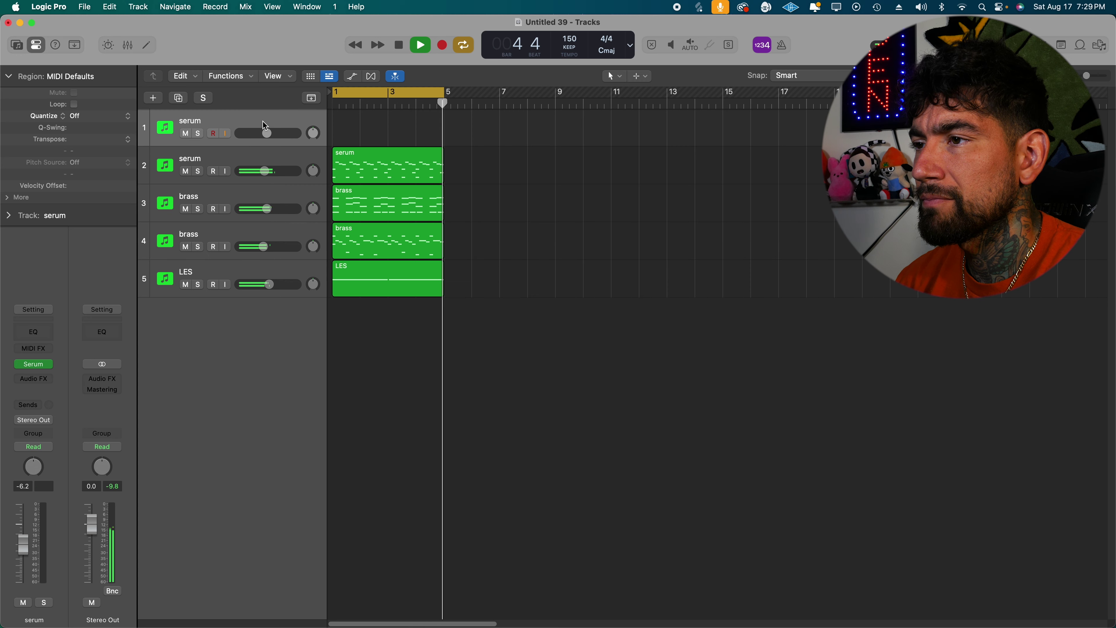
right_click(351, 127)
left_click(378, 130)
left_click_drag(358, 140, 443, 137)
double_click(417, 135)
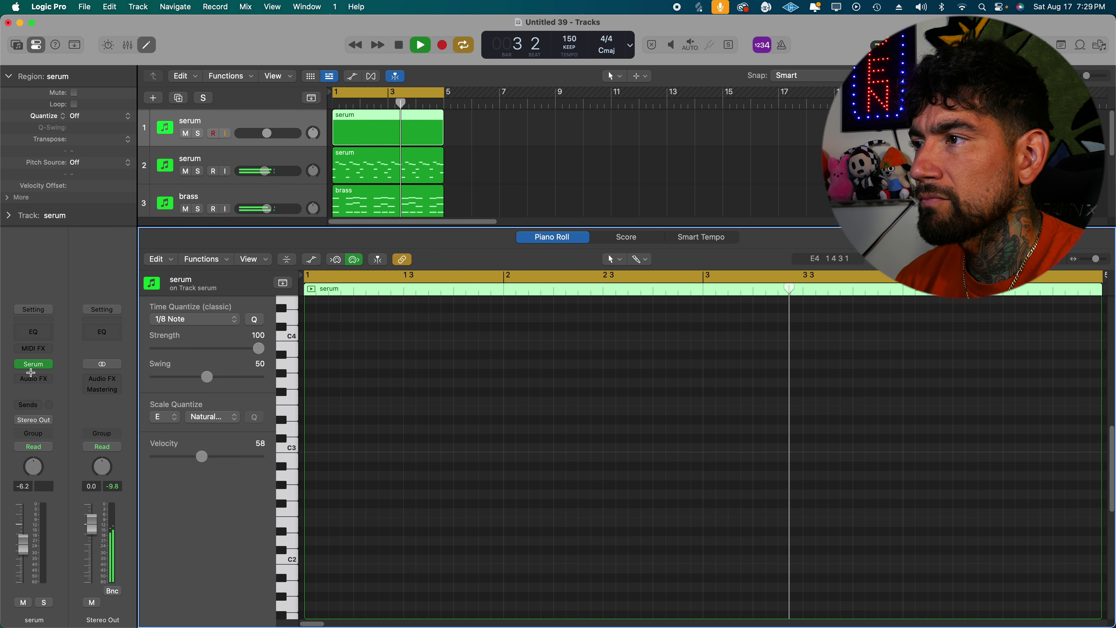
Open the first serum track's Serum instrument and show its preset browser sorted by location.
left_click(35, 365)
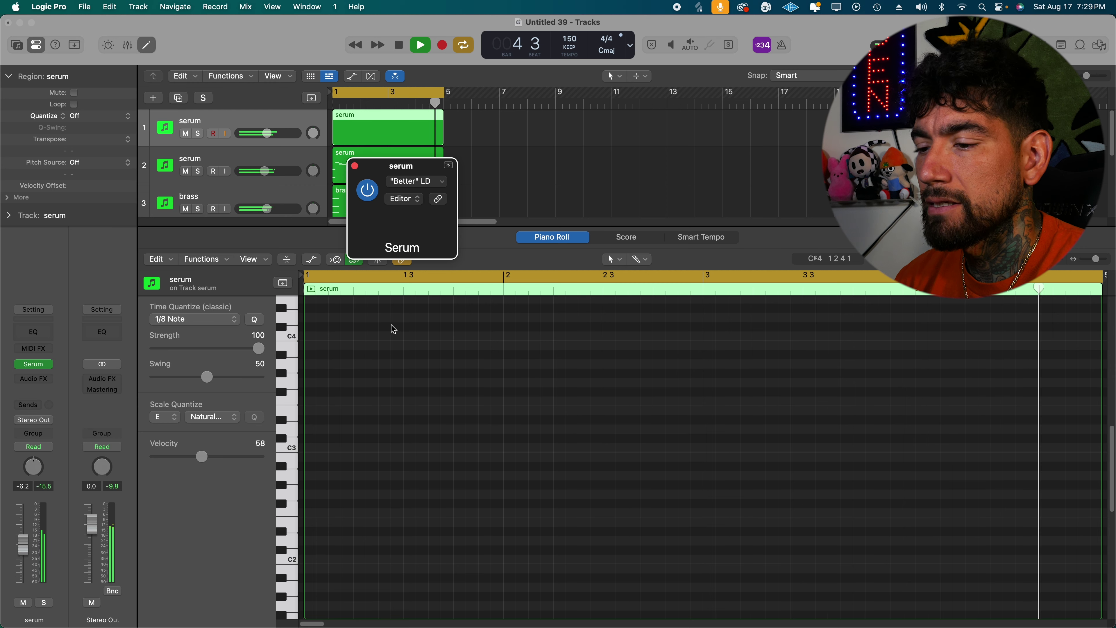
left_click(664, 222)
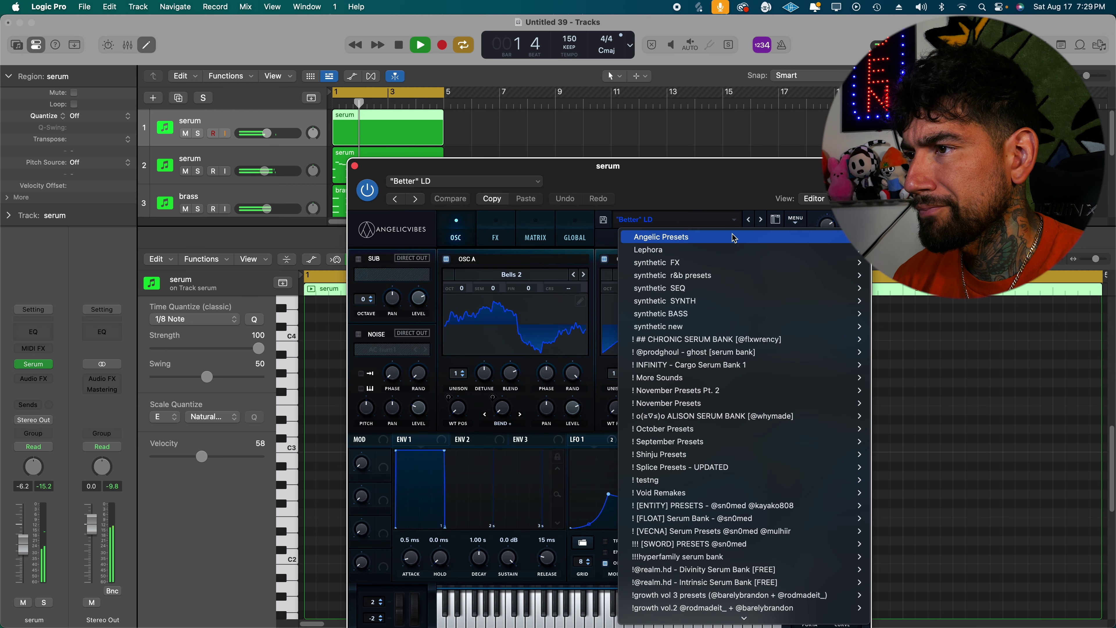
left_click(715, 210)
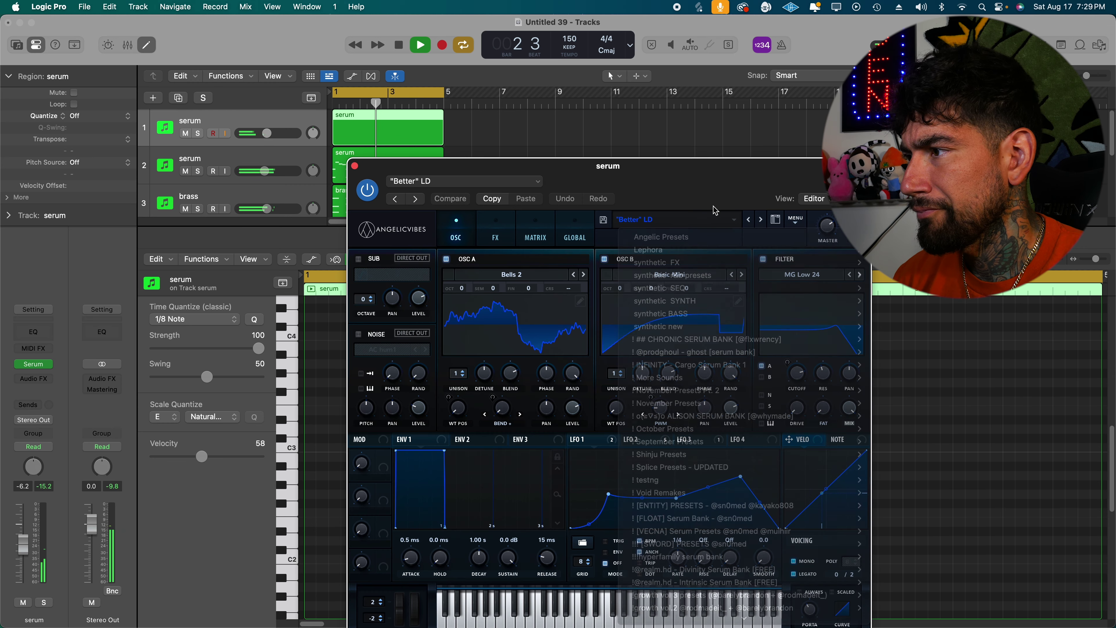
left_click(775, 220)
left_click(531, 274)
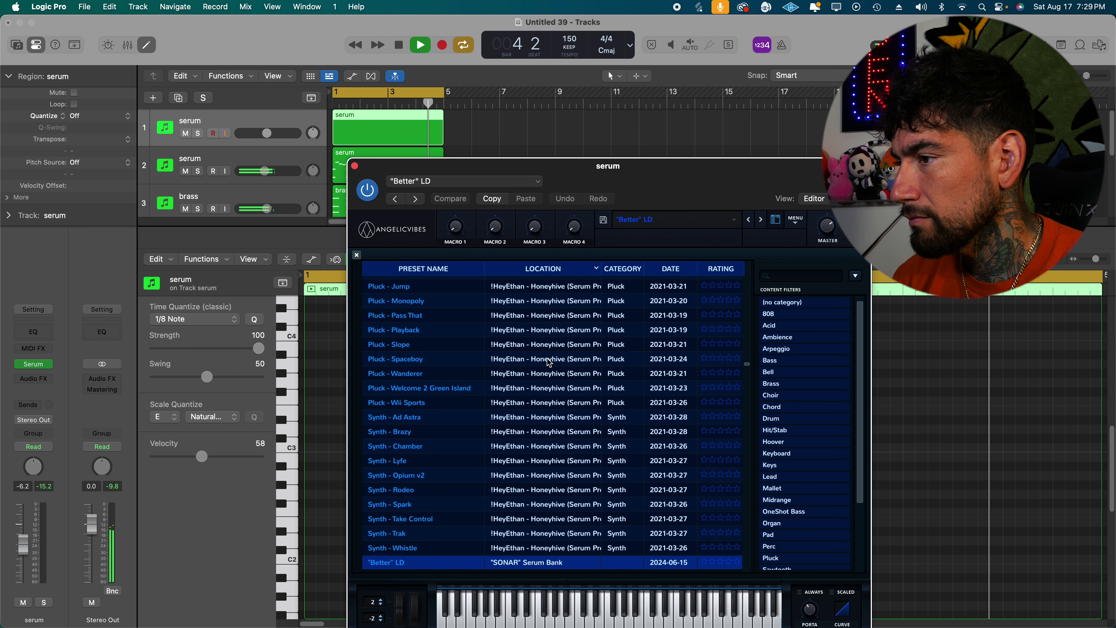
Audition presets from the "SONAR" Serum Bank, from Eat You SAW through Glass LD, during playback.
scroll(548, 415, "down", 10)
left_click(540, 429)
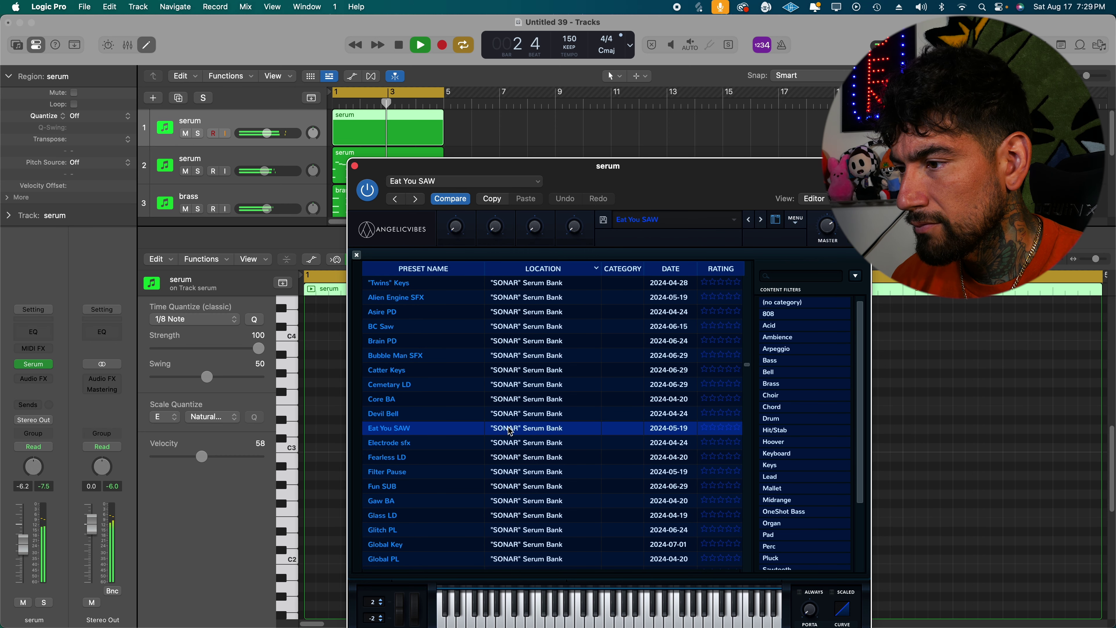
left_click(530, 443)
left_click(540, 459)
left_click(540, 473)
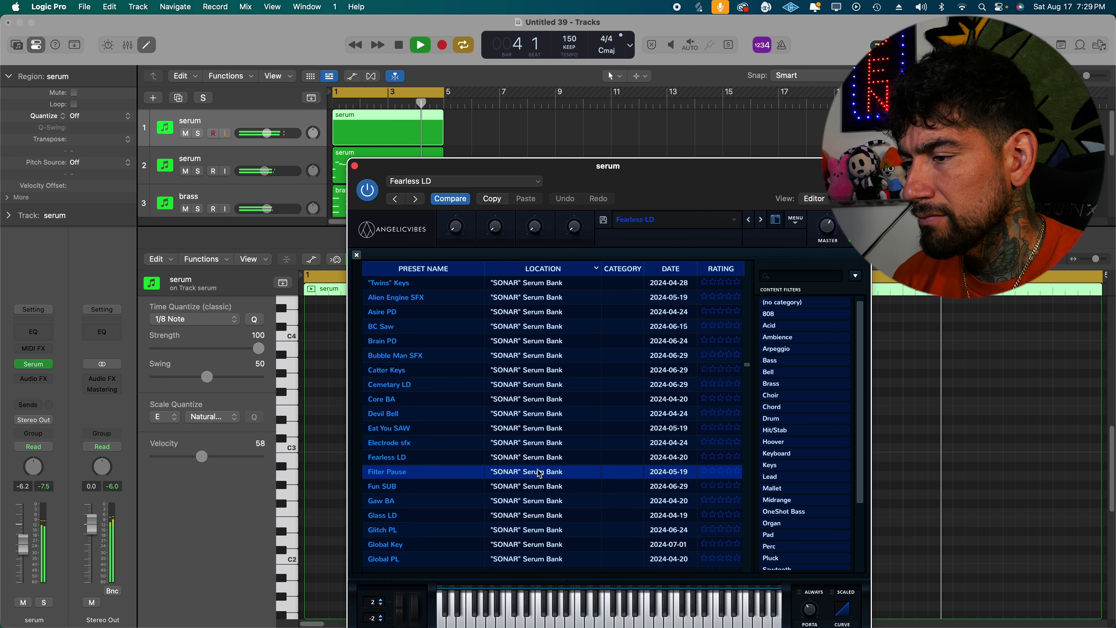
left_click(540, 486)
left_click(538, 516)
Try the Glitch PL preset, load Global Key from the "SONAR" Serum Bank instead, and close the Serum instrument.
scroll(539, 516, "down", 4)
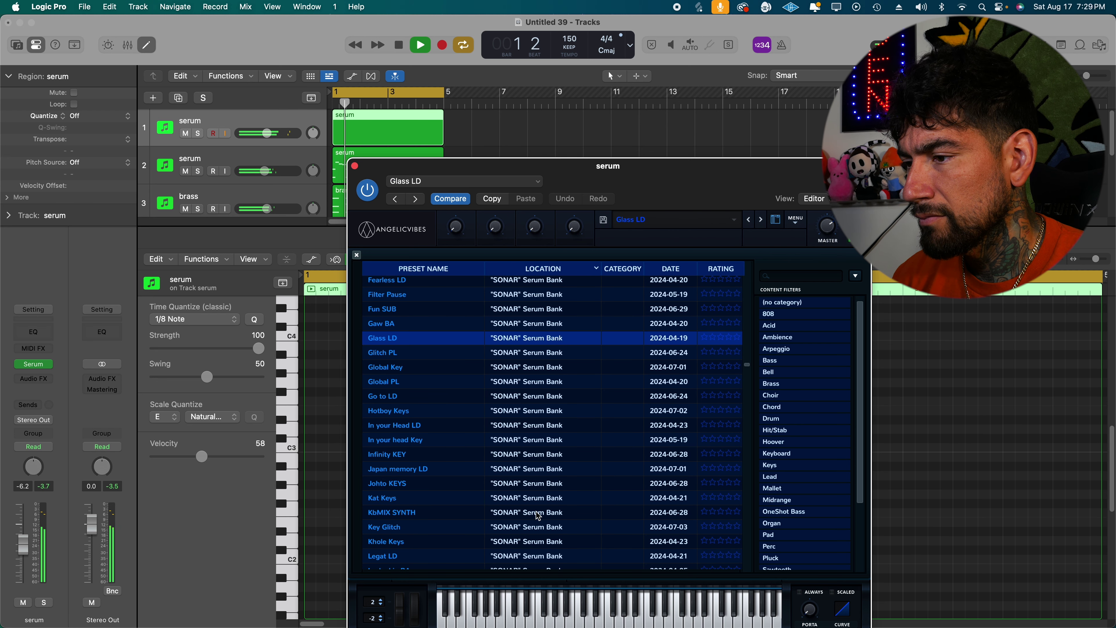
left_click(519, 357)
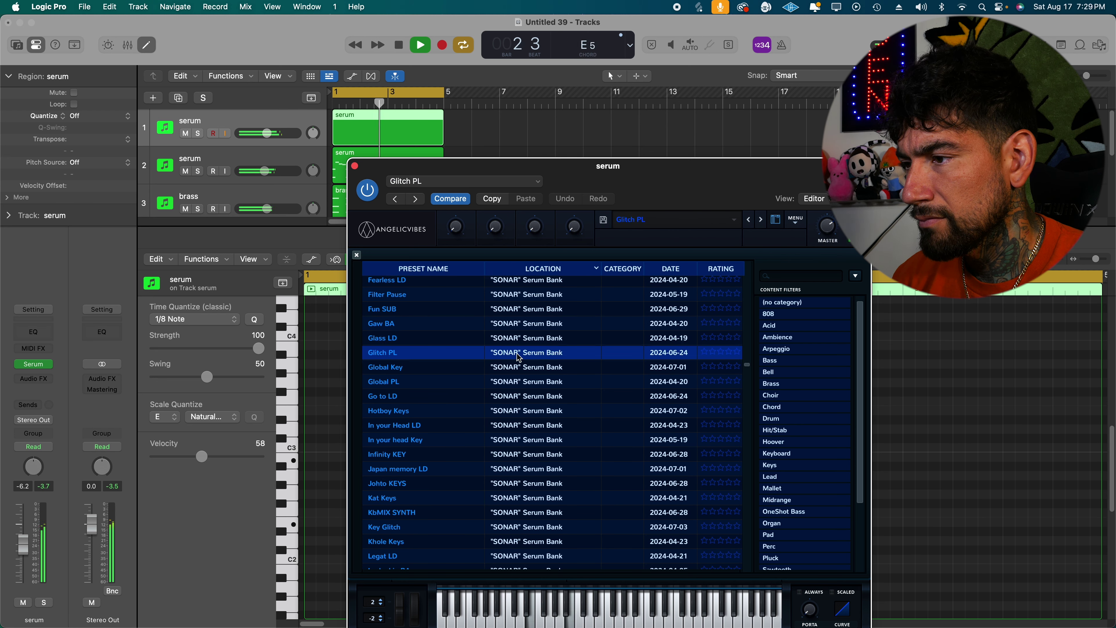
left_click(525, 368)
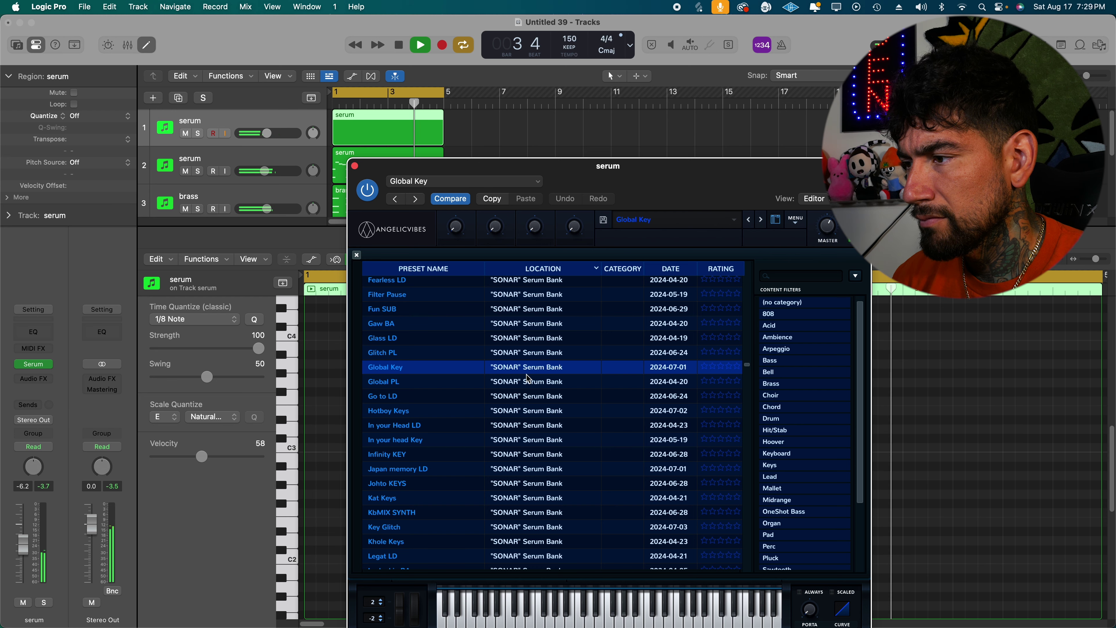
left_click(355, 166)
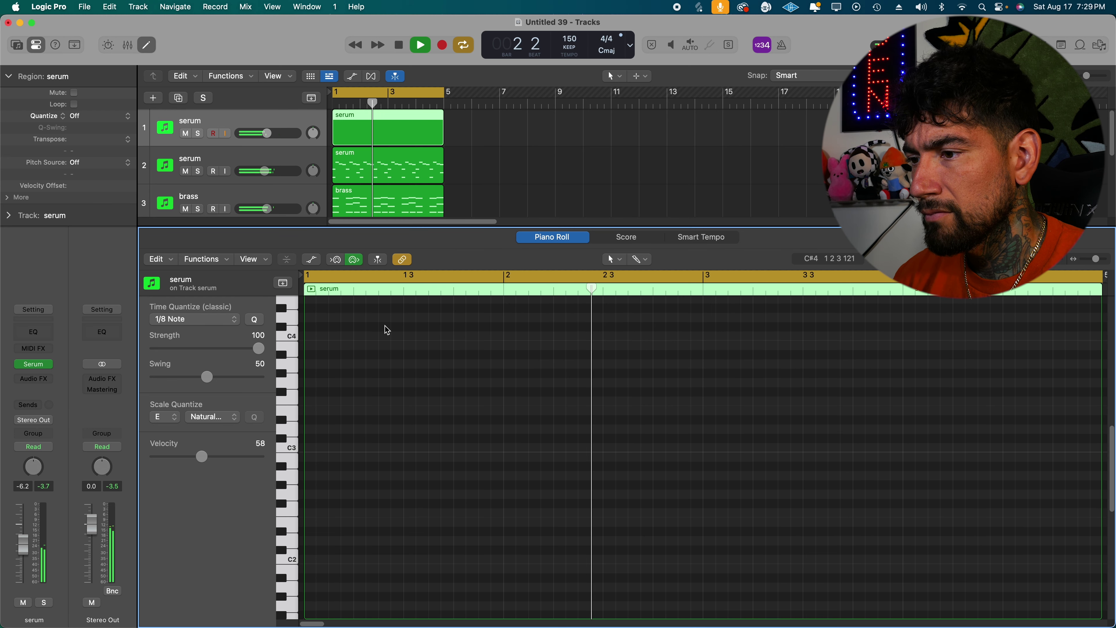
Record a pulsing pattern of short E2 and B2 notes over bars 1 and 2 in the first serum region.
key("space")
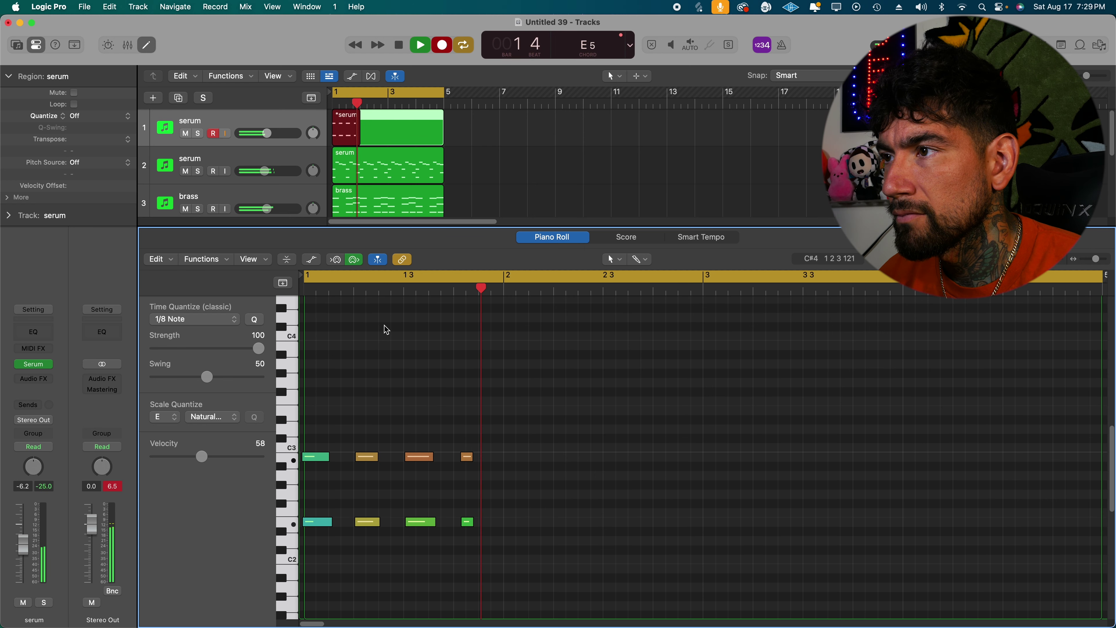
key("space")
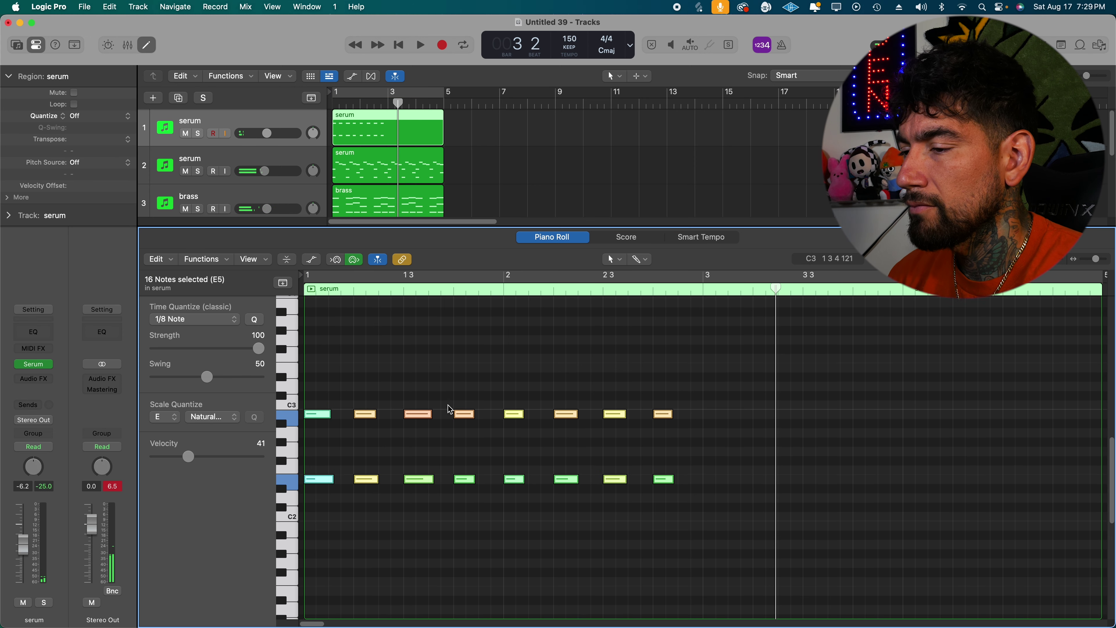
scroll(448, 407, "up", 1)
left_click(406, 403)
left_click_drag(389, 421, 388, 484)
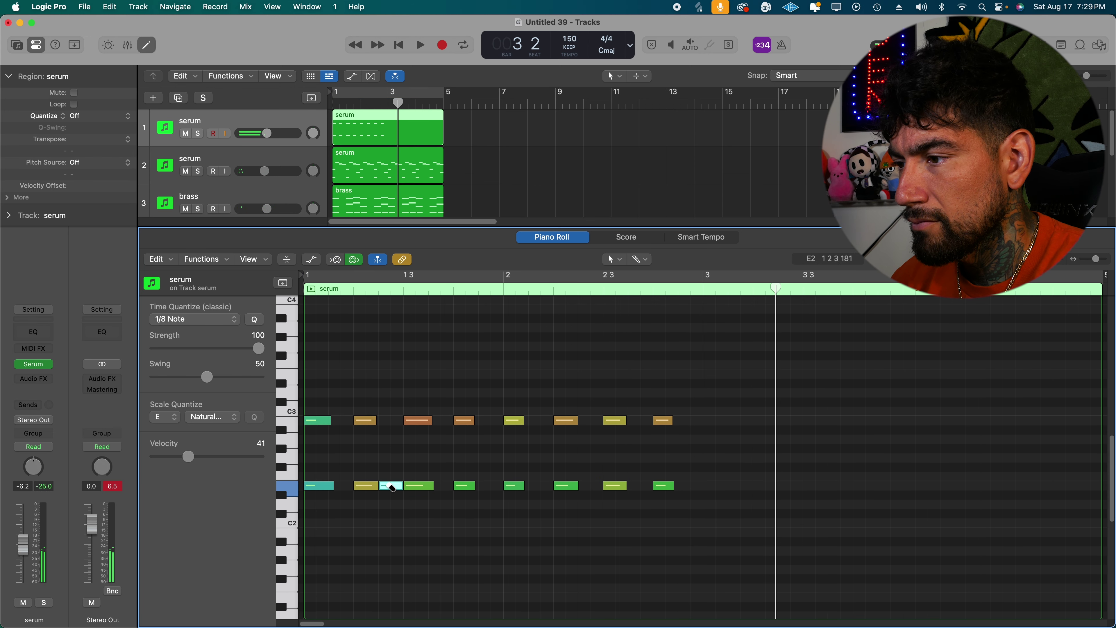
Repeat all the recorded E2 and B2 notes to fill bars 3 and 4 and play the result.
key("cmd+a")
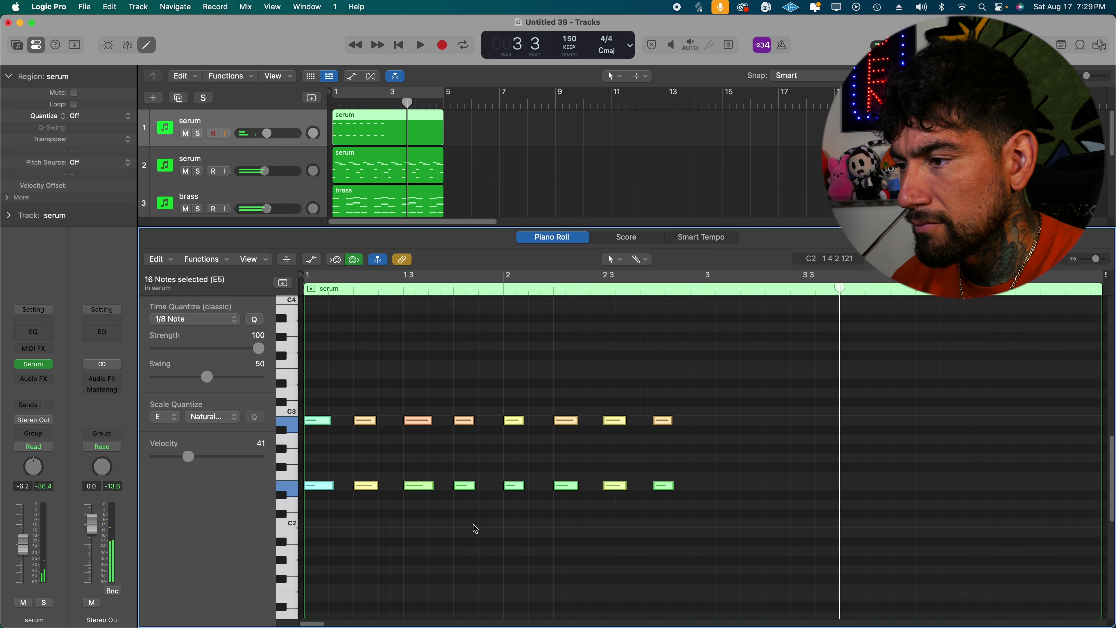
key("cmd+r")
key("space")
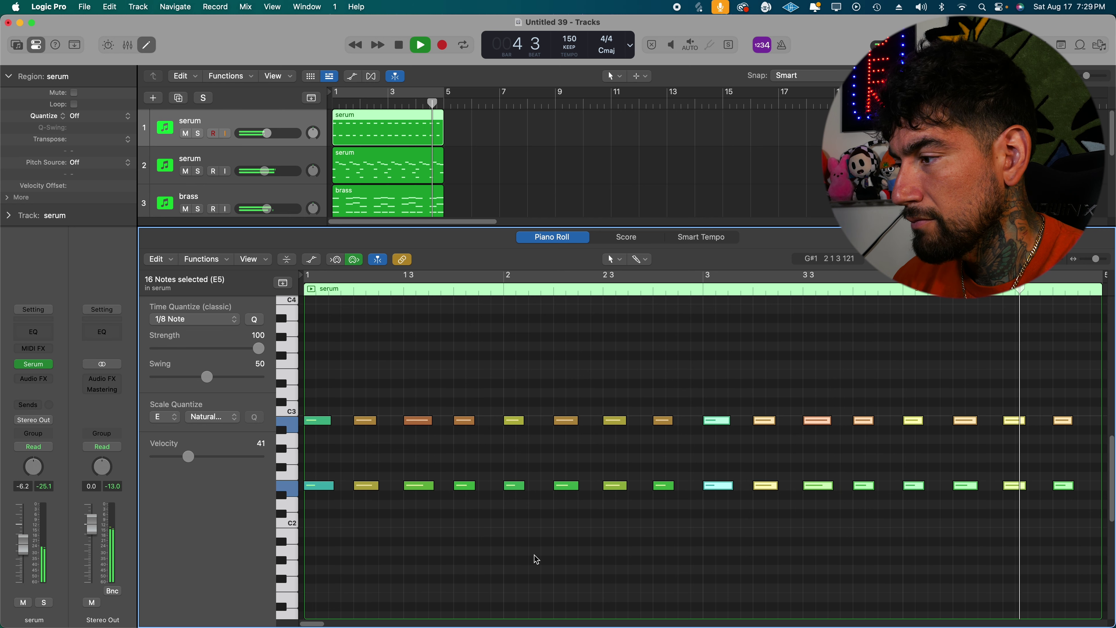
key("space")
Turn on cycle playback over bars 1 to 4, review the serum region's notes, and close the note editor.
key("x")
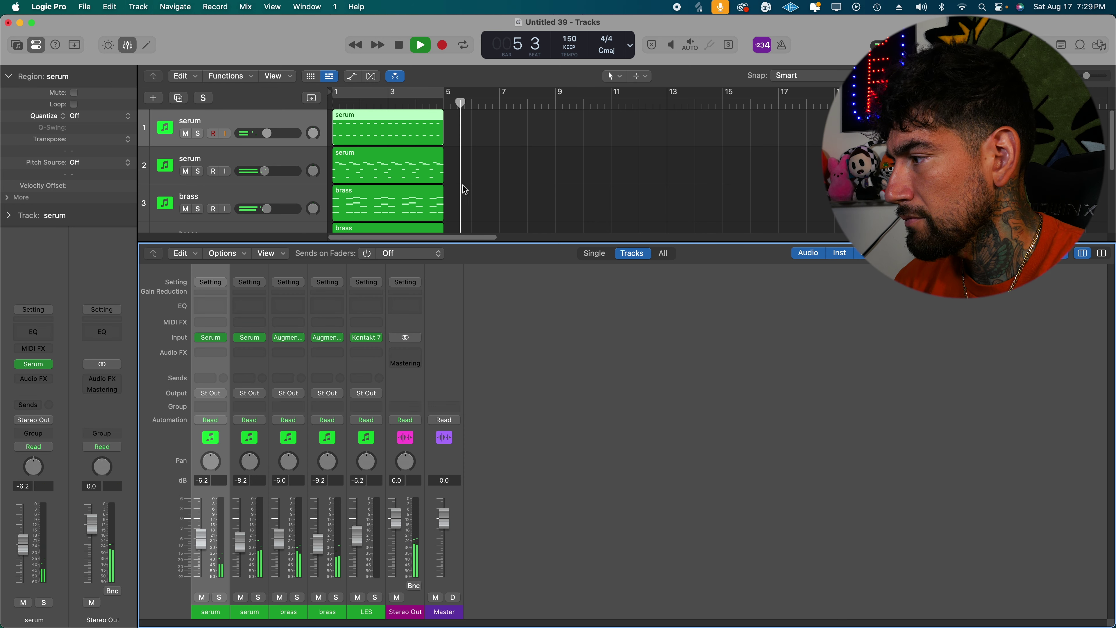
key("x")
key("x")
key("x")
key("c")
left_click(464, 187)
double_click(406, 133)
scroll(541, 336, "up", 3)
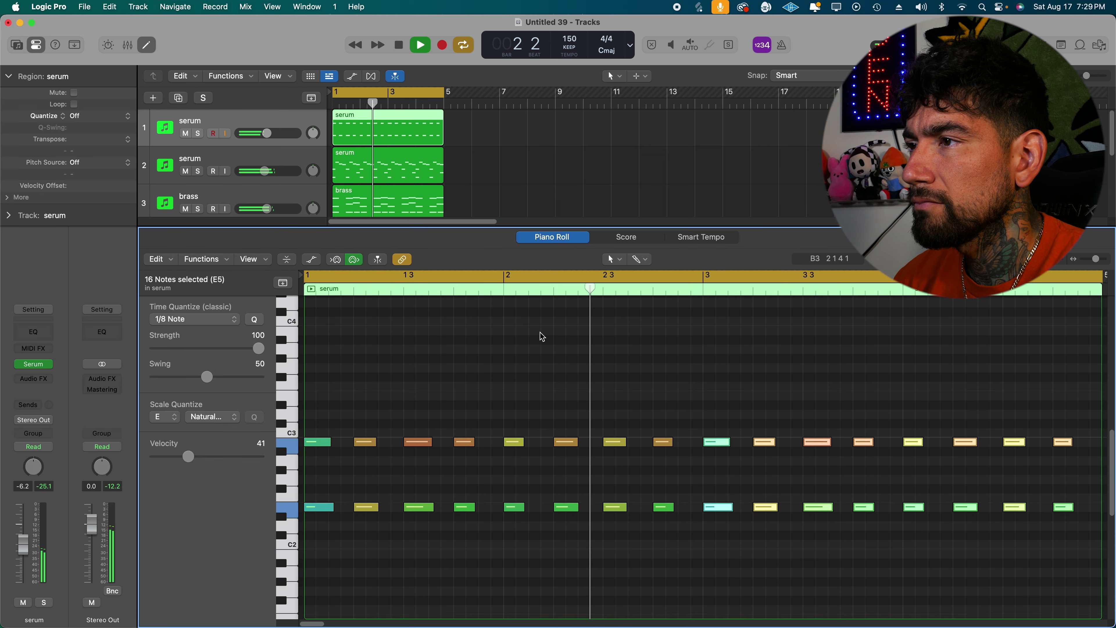
key("p")
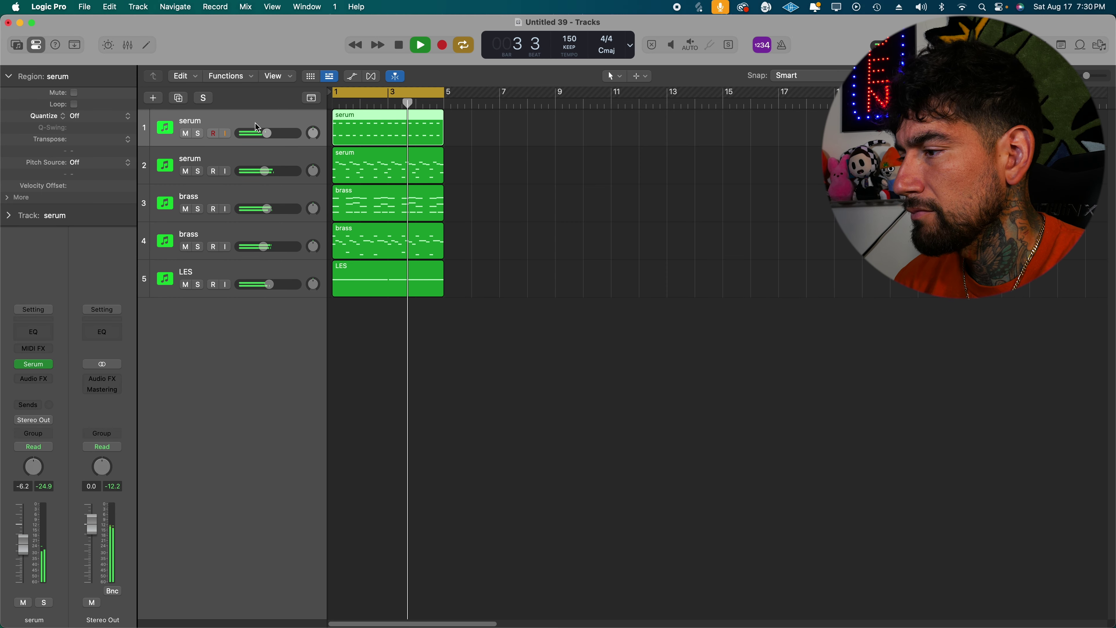
Add a new track with duplicate settings above the first serum track and create an empty region spanning bars 1 to 4.
key("super+d")
right_click(339, 133)
left_click(364, 130)
left_click_drag(361, 139, 438, 139)
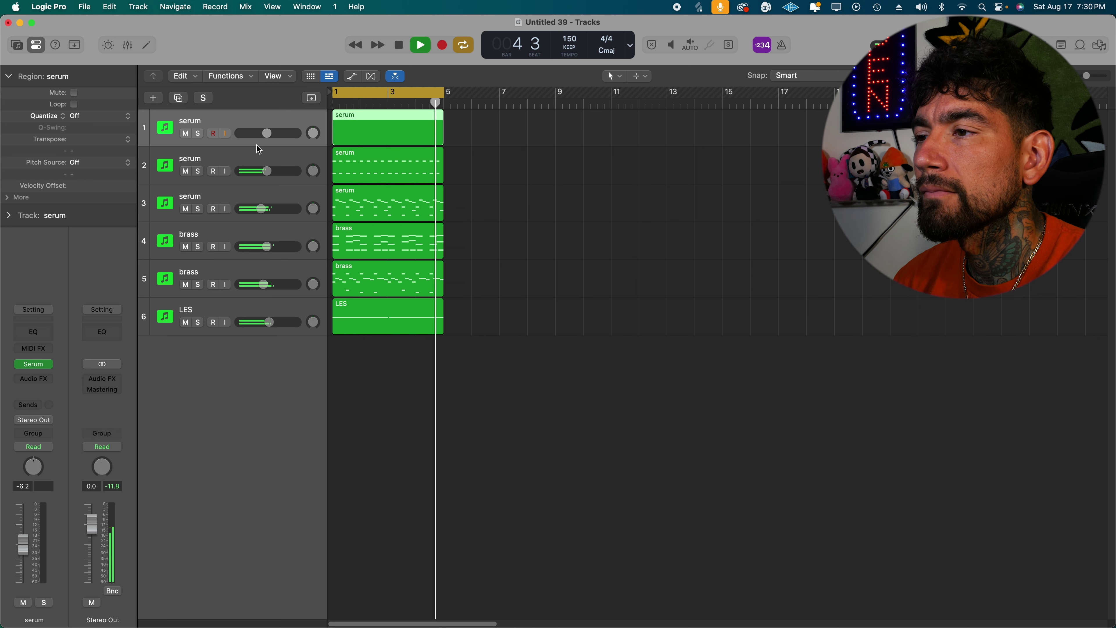
Load the LEAD - MAYBACH preset from the CHRONIC SERUM BANK in the new track's Serum instrument.
left_click(35, 365)
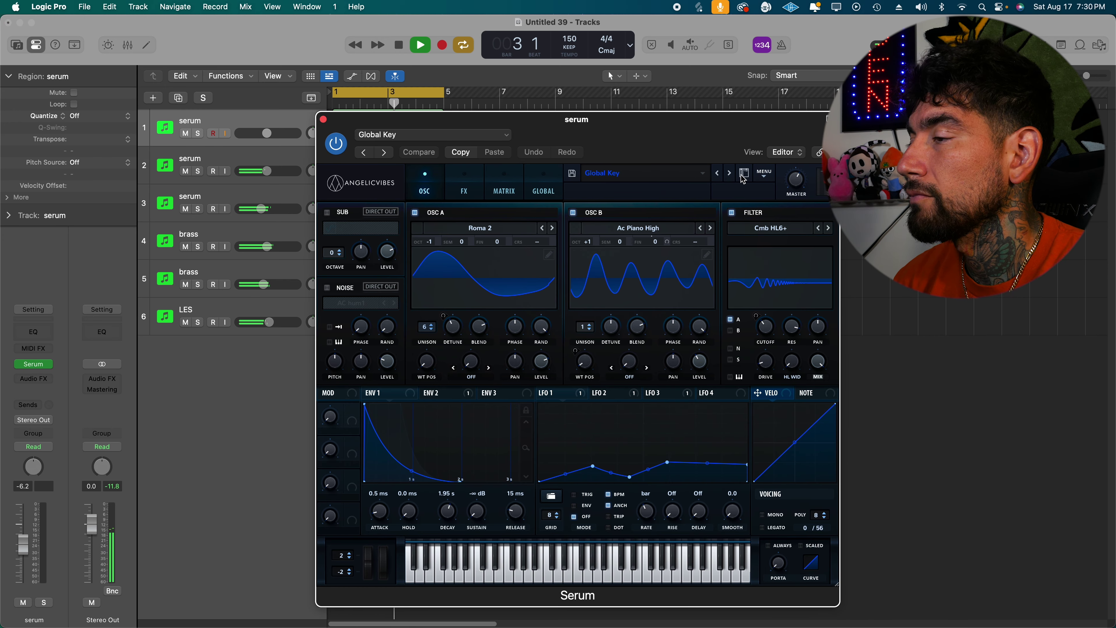
left_click(743, 173)
left_click(625, 174)
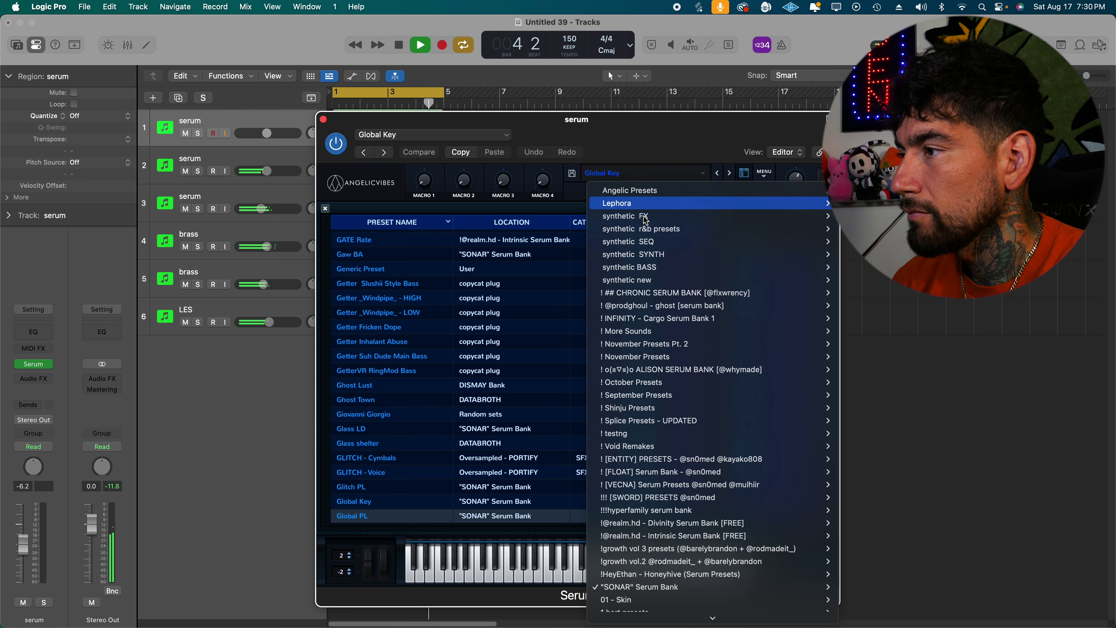
mouse_move(747, 293)
left_click(863, 316)
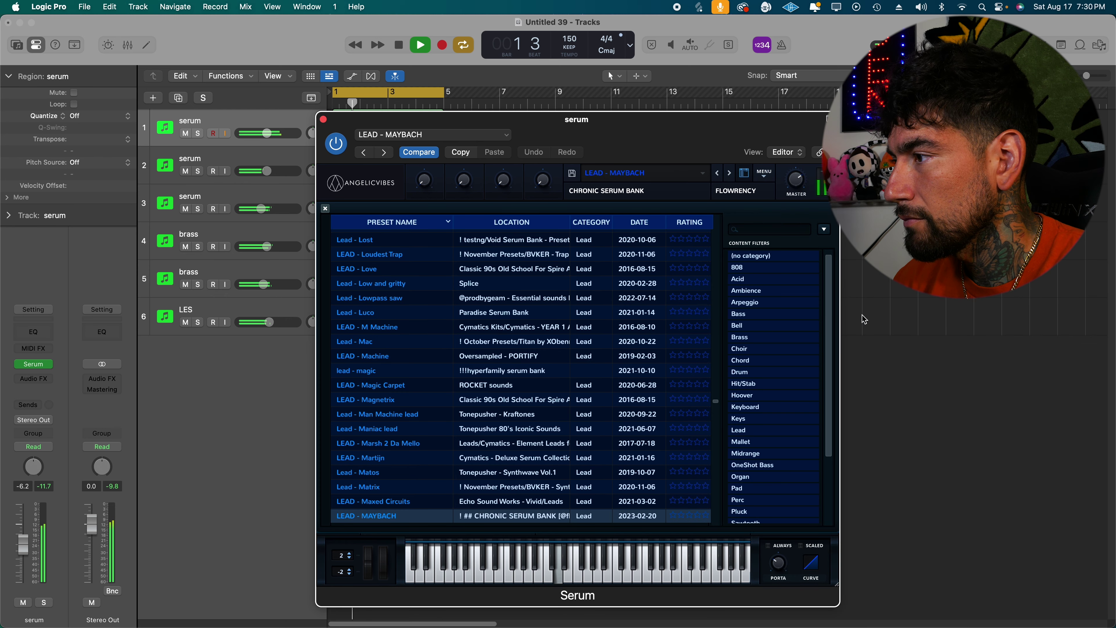
left_click(525, 255)
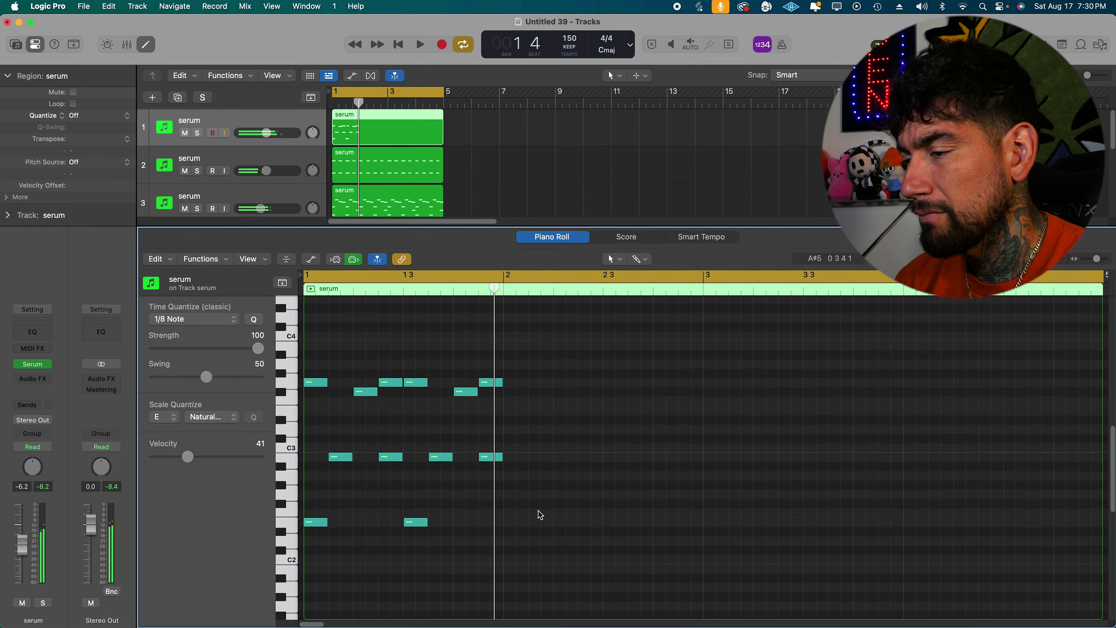
Repeat the one-bar pattern of E2, B2, F♯3 and G3 notes until it fills bars 1 to 4, and close the note editor.
key("super+a")
key("super+r")
key("super+a")
key("super+r")
key("space")
left_click(692, 565)
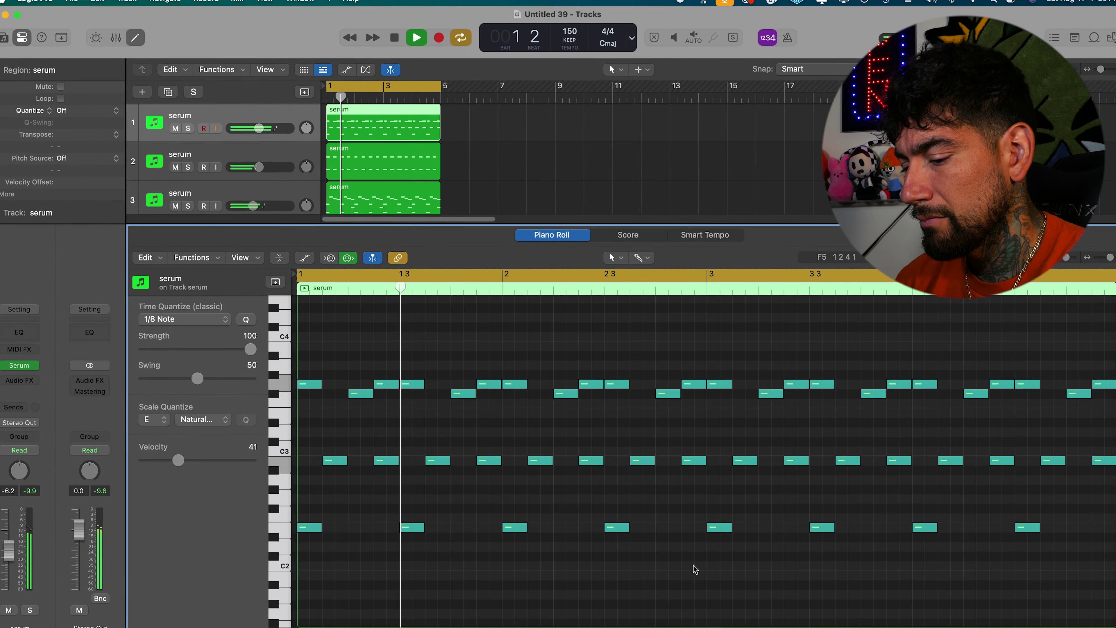
key("e")
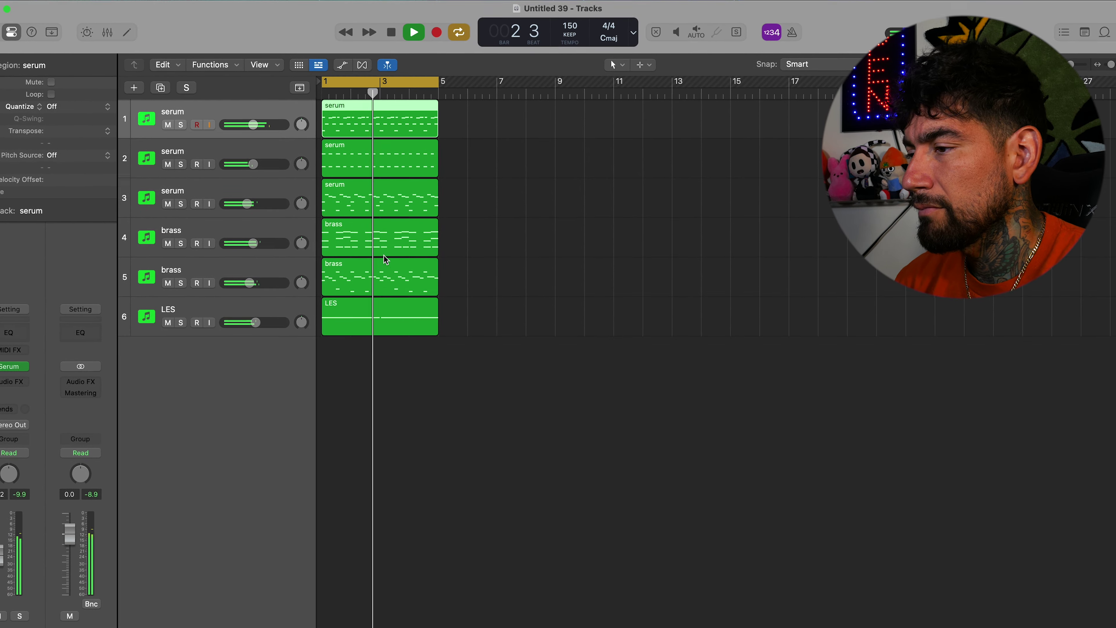
Insert Effectrix2 on the first serum track and place Vinyl and Delay on step 1, Level on step 2 and Ring on steps 3–4.
left_click(8, 382)
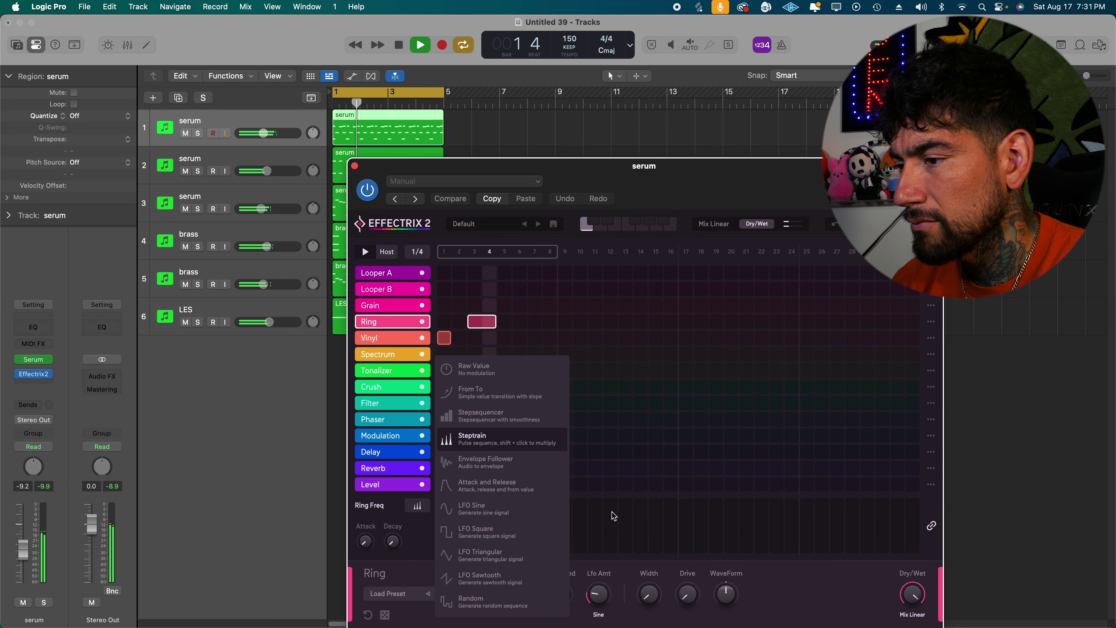
left_click(613, 522)
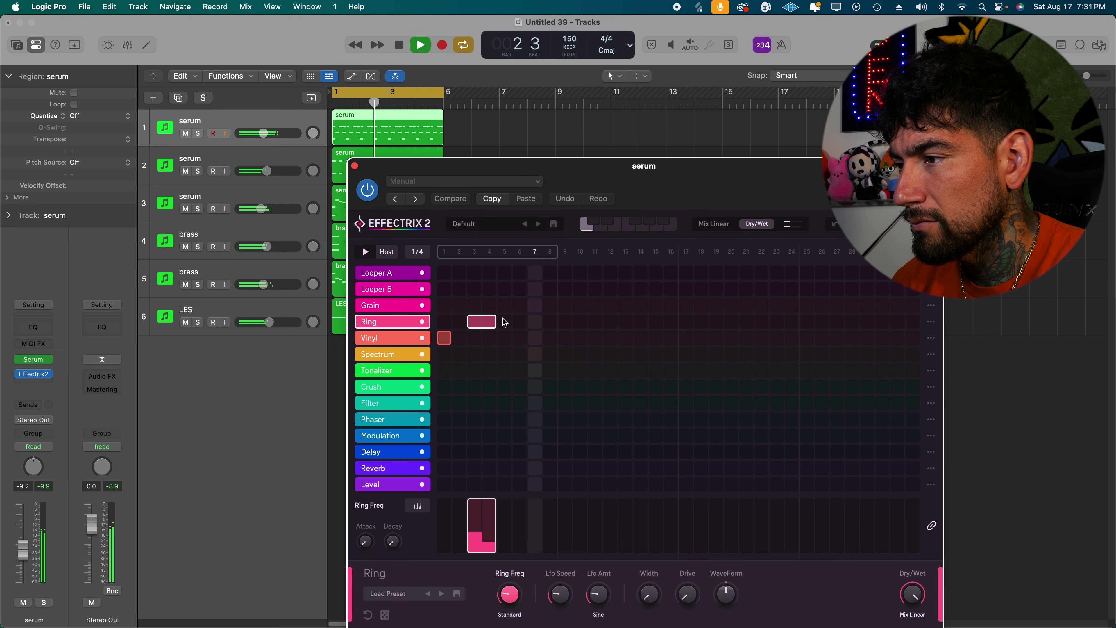
left_click(444, 452)
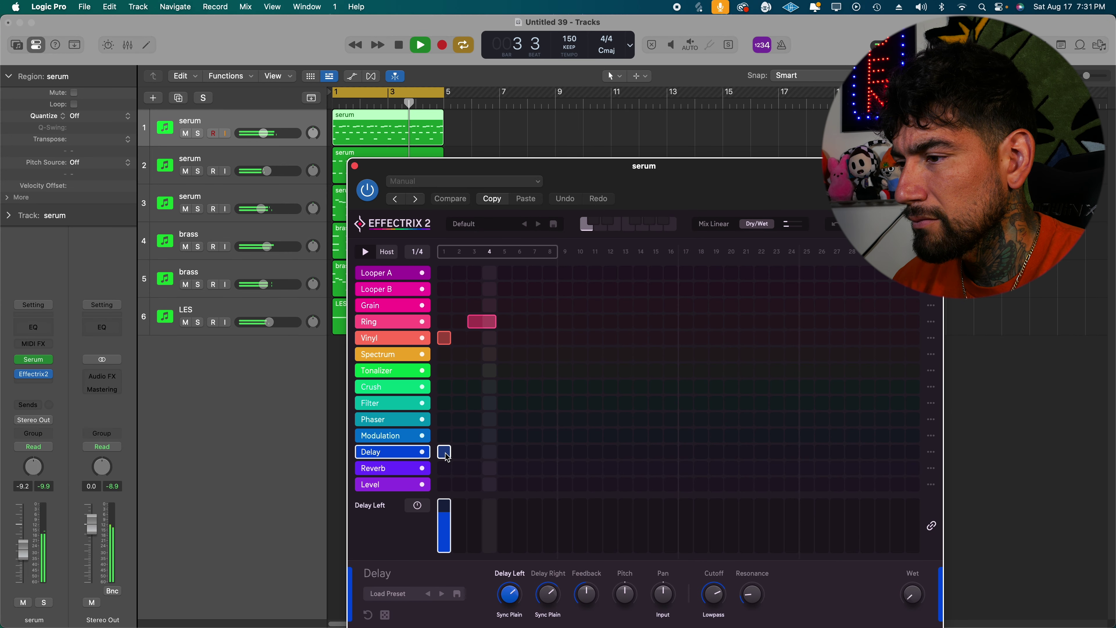
left_click(445, 530)
left_click(459, 484)
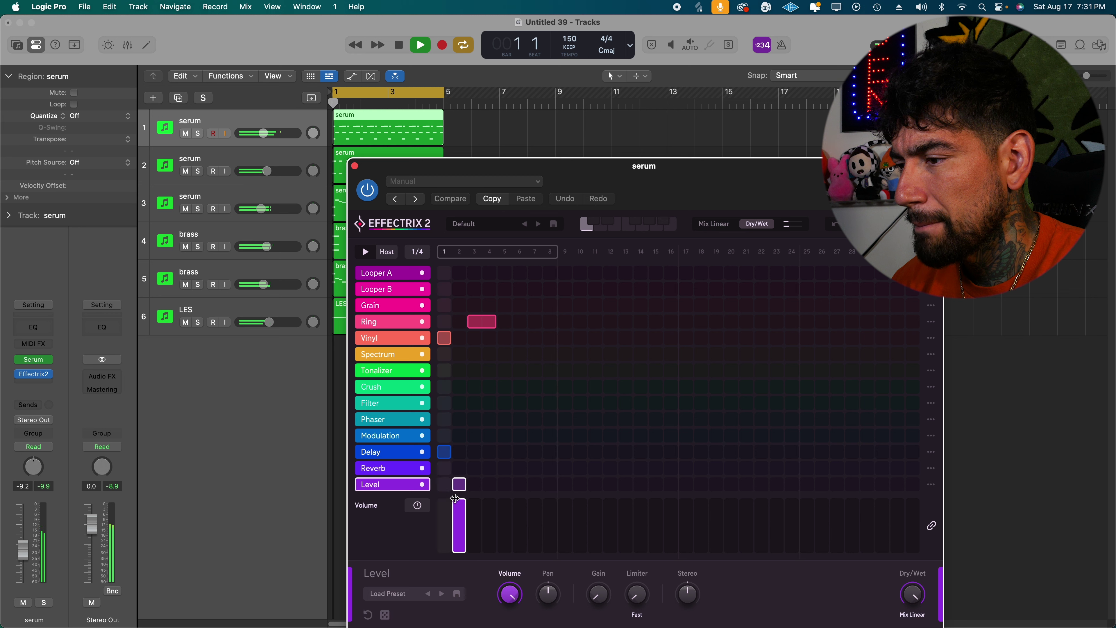
Assign LFO Square modulation to the Delay effect's Delay Left parameter.
left_click(444, 456)
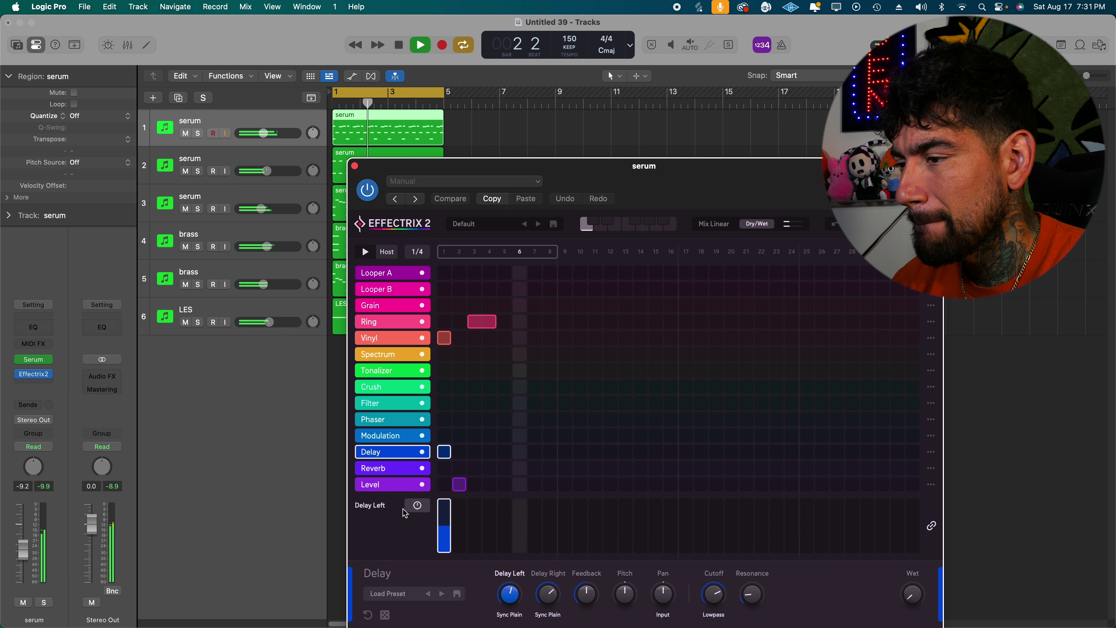
left_click(415, 508)
left_click(476, 532)
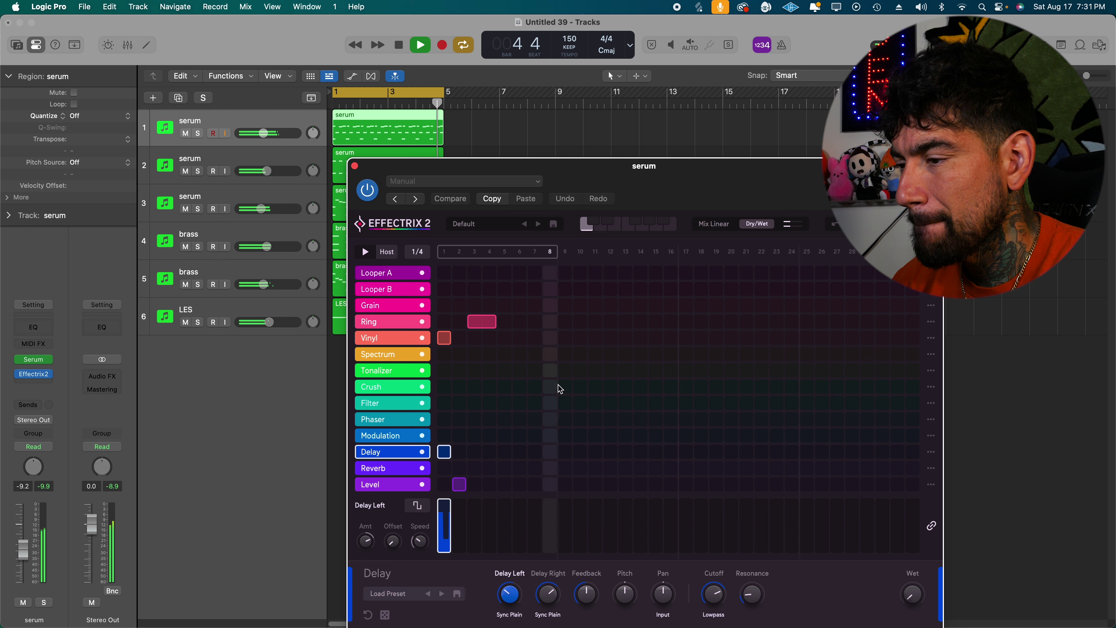
Increase the Vinyl effect's Tape Stop time and its Scratch amount.
left_click(444, 338)
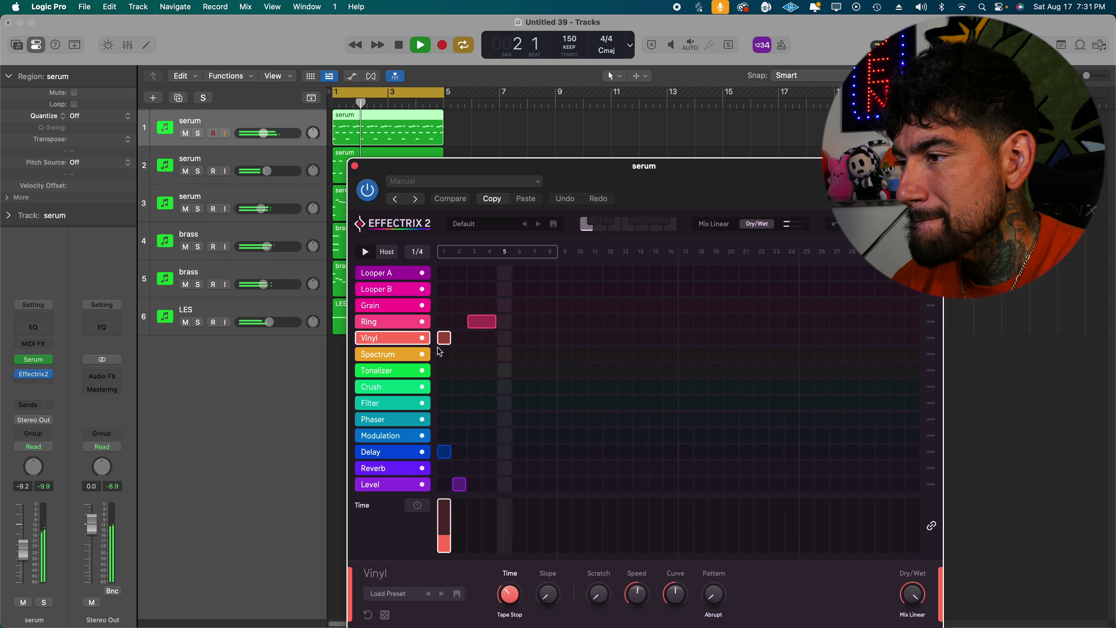
left_click_drag(510, 594, 512, 576)
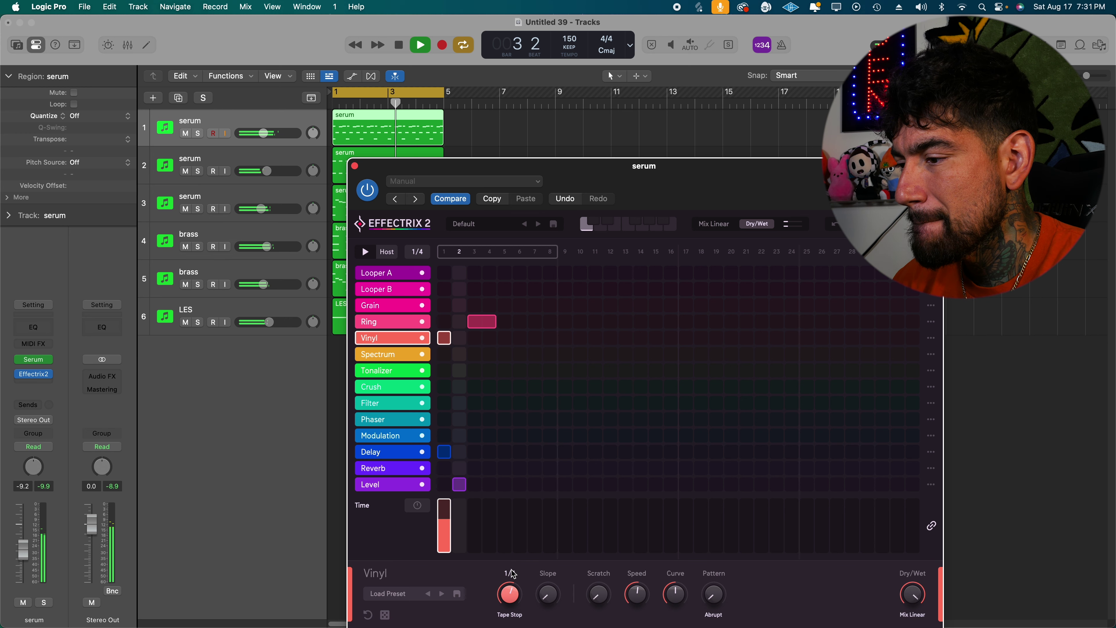
left_click(611, 596)
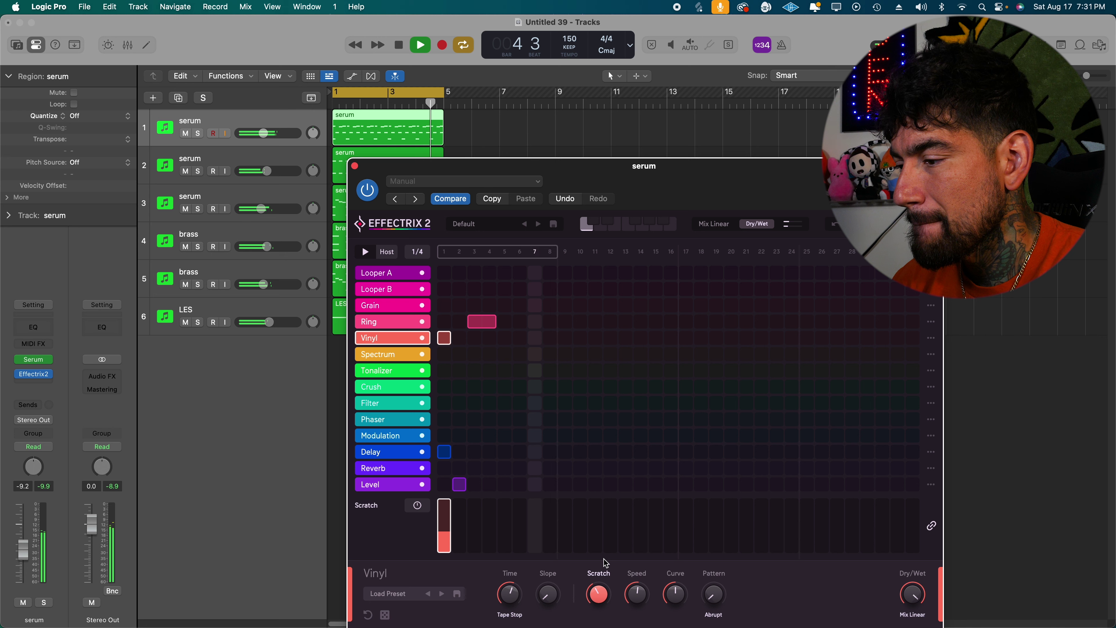
left_click(912, 594)
Lower the Ring effect's Dry/Wet mix to about one third and close the Effectrix2 window.
left_click(387, 322)
left_click_drag(913, 595, 908, 626)
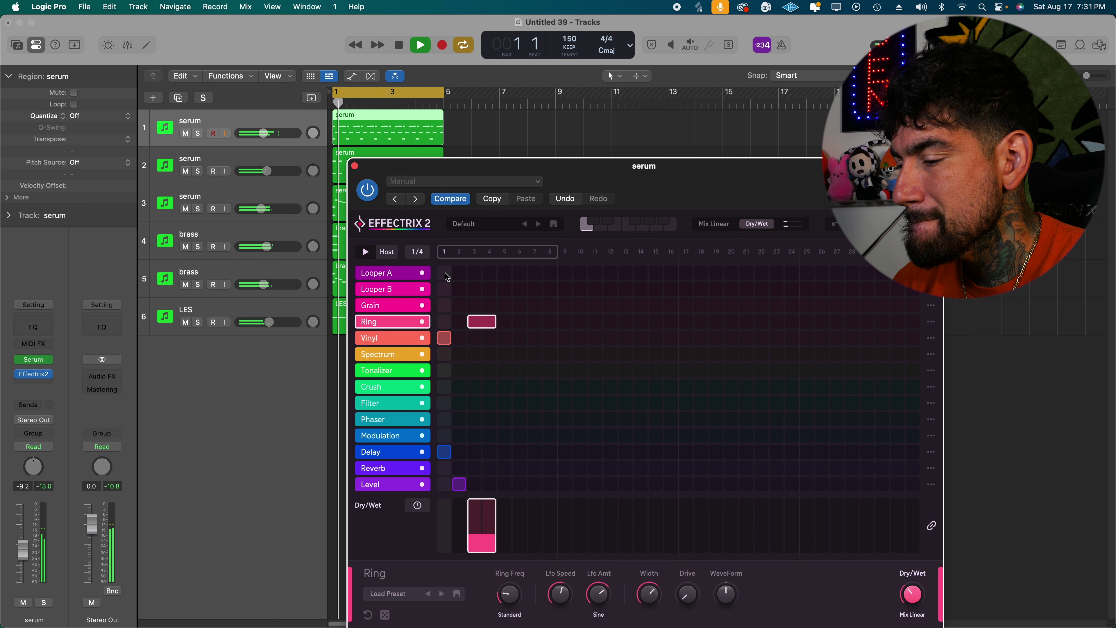
left_click(354, 166)
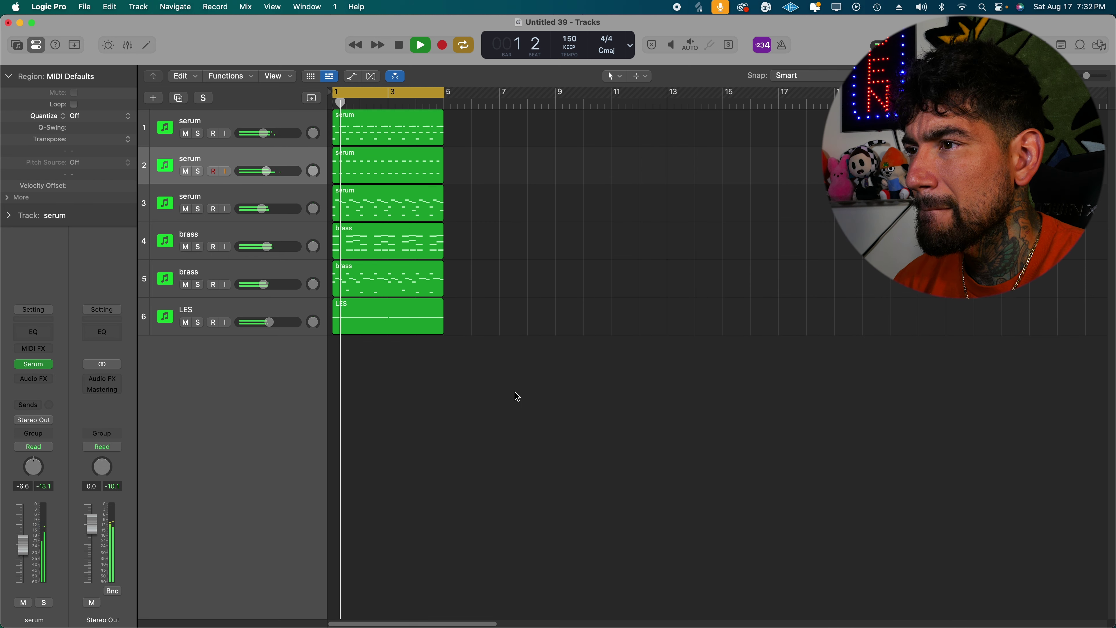
Repeat the regions of all six tracks into bars 5 to 8 and set the cycle range to those bars.
left_click_drag(538, 406, 521, 95)
key("super+r")
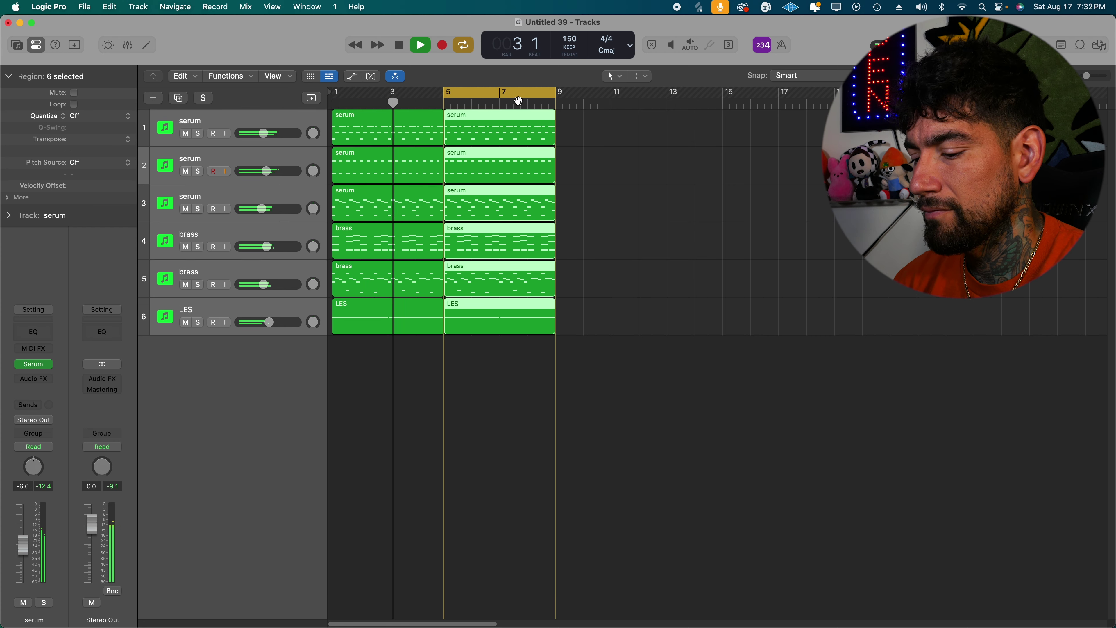
left_click(643, 187)
Group all six melody tracks into a summing track stack.
left_click(290, 120)
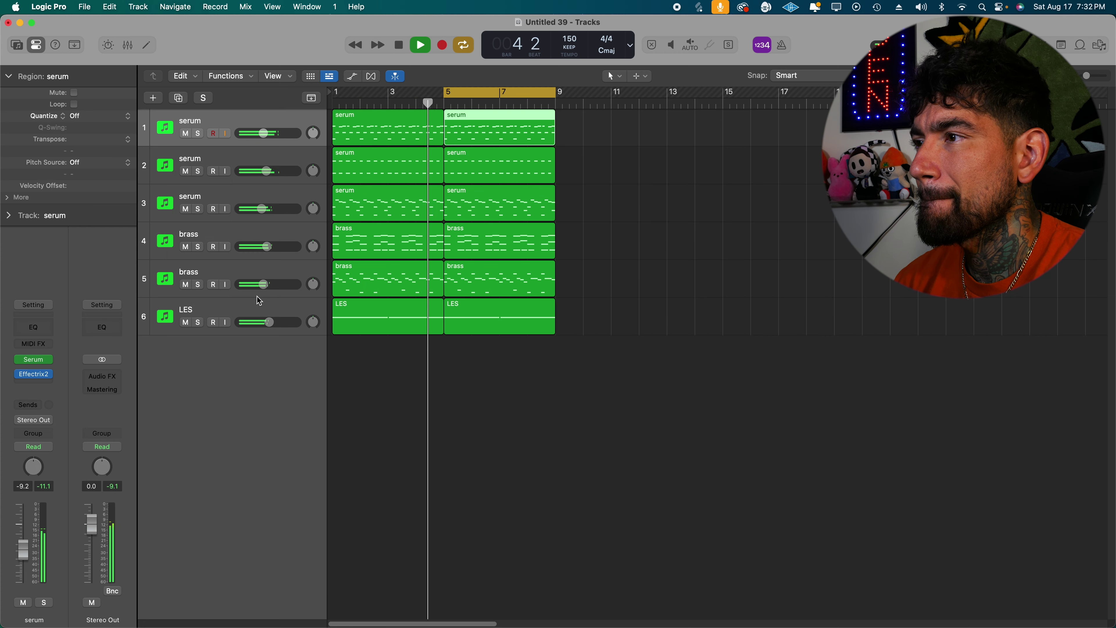
left_click(250, 310, "shift")
right_click(251, 310)
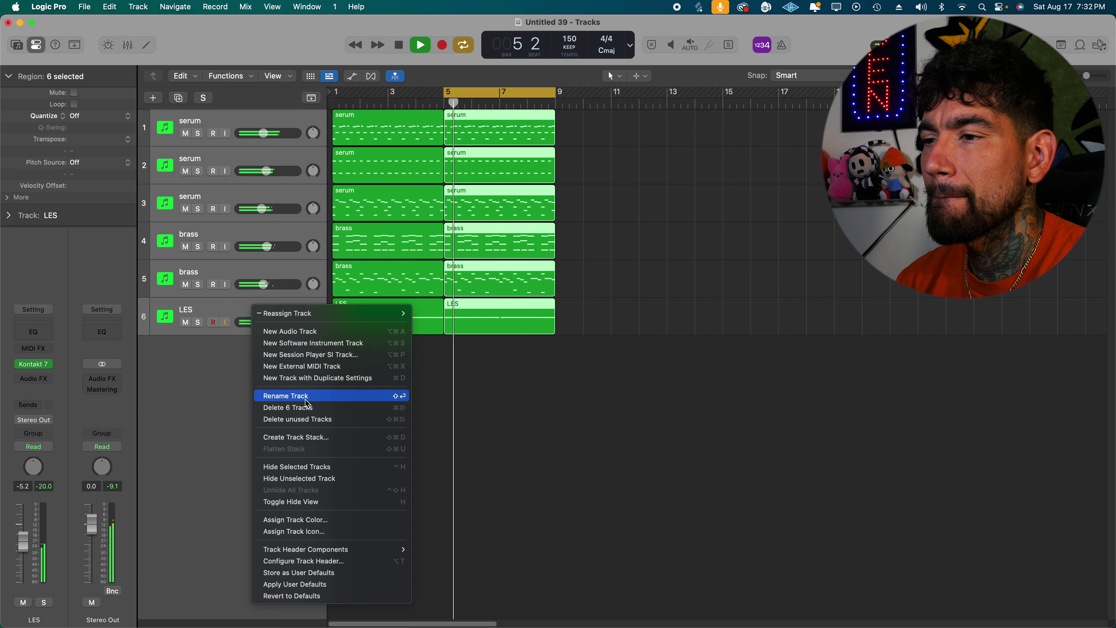
left_click(302, 437)
key("Return")
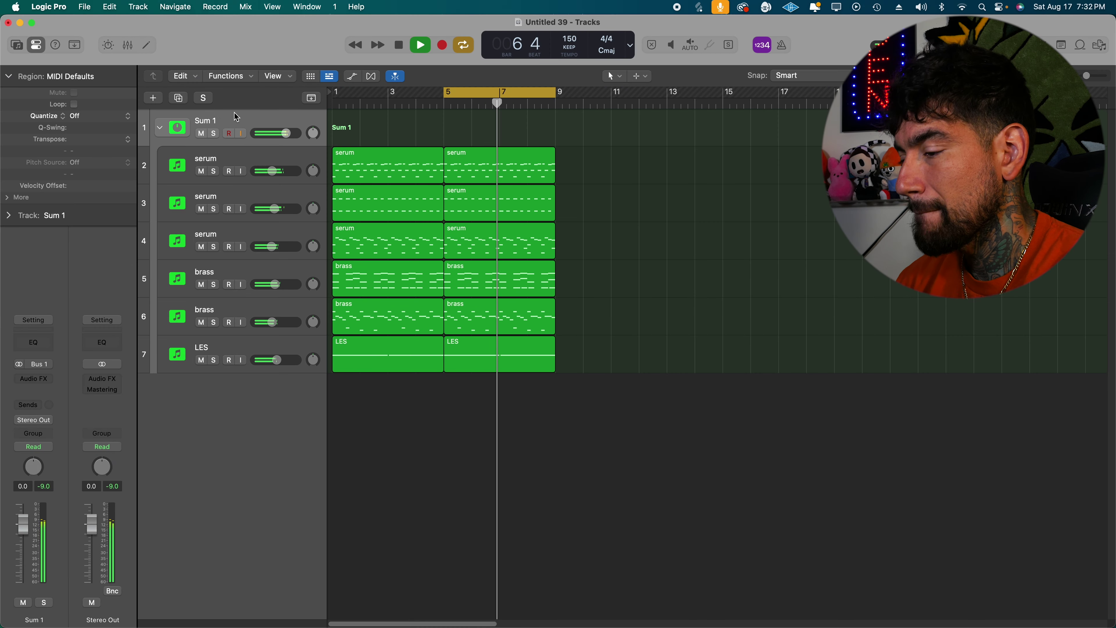
Insert Neutron 3 Equalizer on the Sum 1 stack, make band 1 a Flat Highpass and nudge its cutoff frequency upward.
left_click(39, 368)
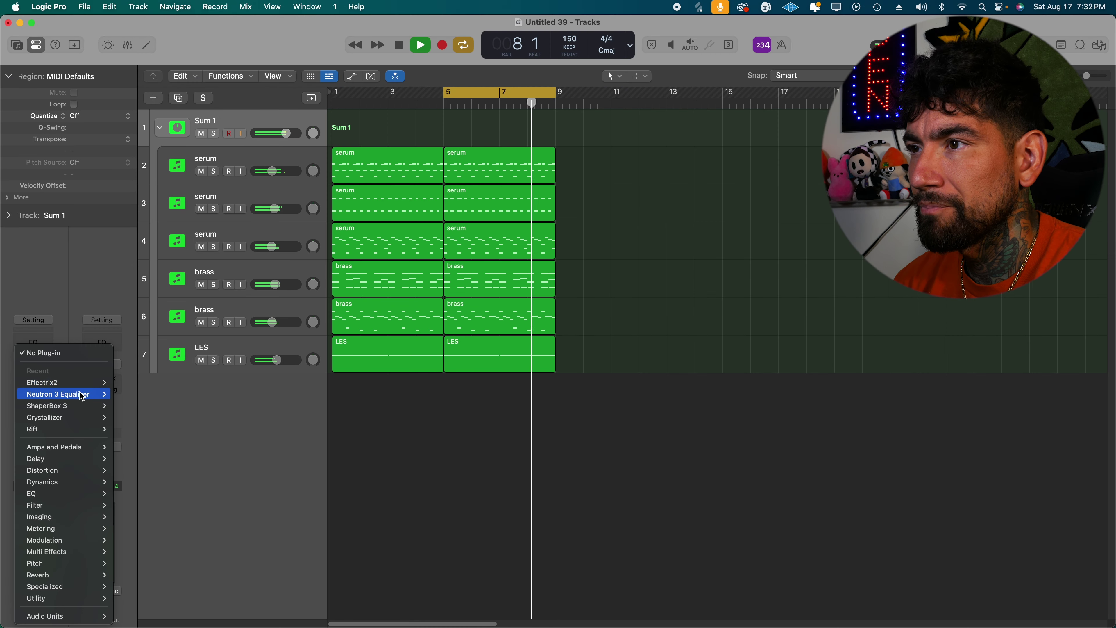
left_click(123, 397)
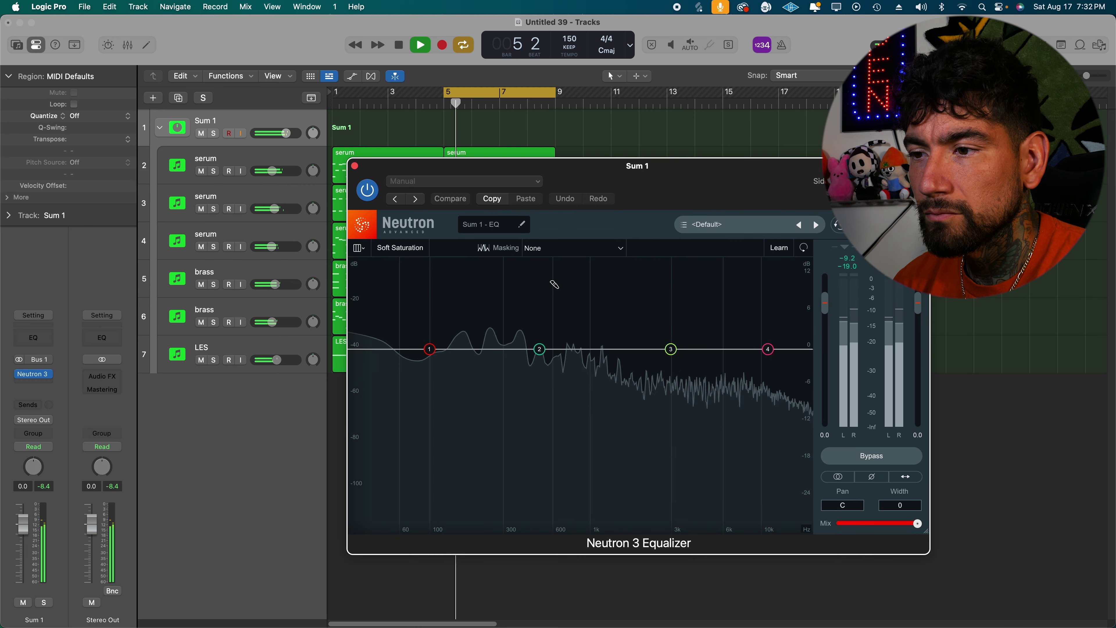
right_click(430, 350)
left_click(431, 358)
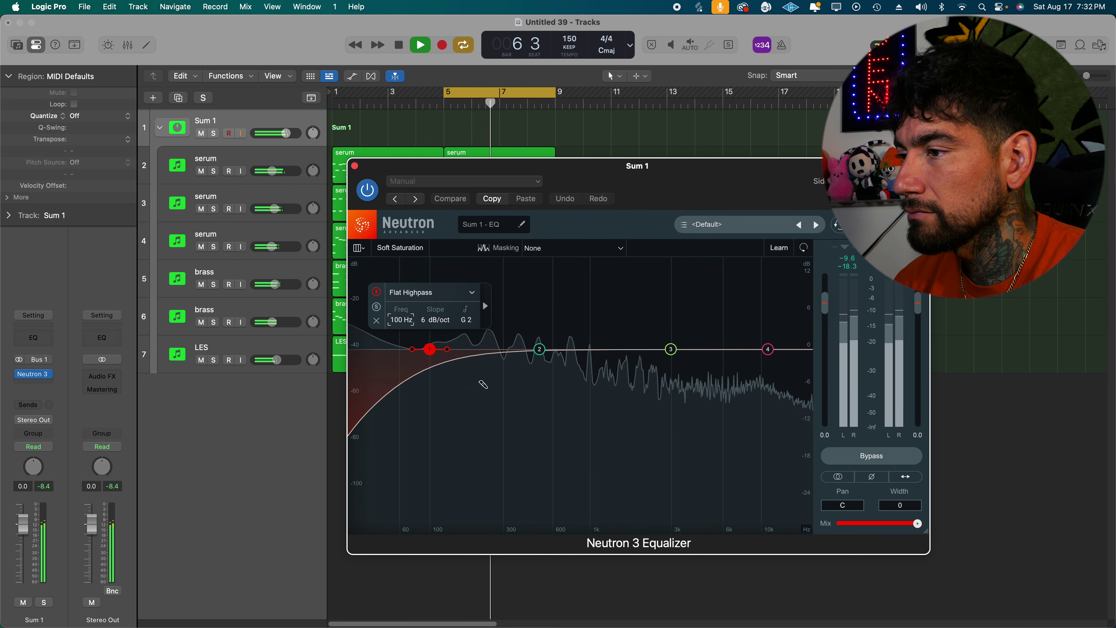
mouse_move(427, 350)
left_mouse_down()
mouse_move(473, 350)
mouse_move(444, 350)
left_mouse_up()
scroll(473, 350, "down", 2)
left_click(355, 165)
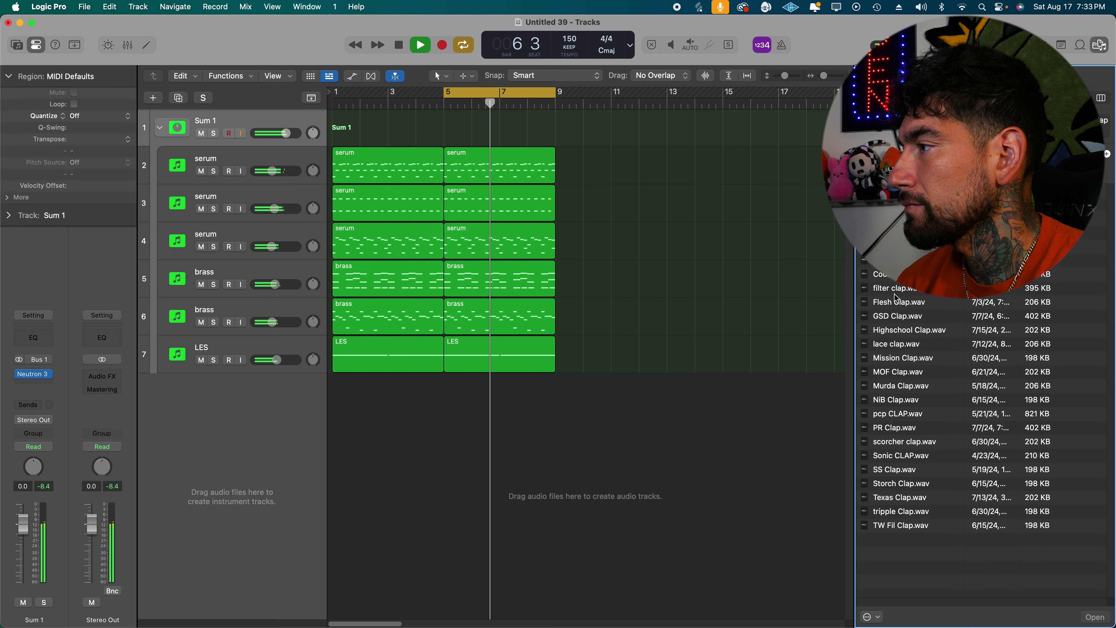
Audition clap samples and load filter clap.wav onto a new Quick Sampler track in One Shot mode.
left_click(895, 293)
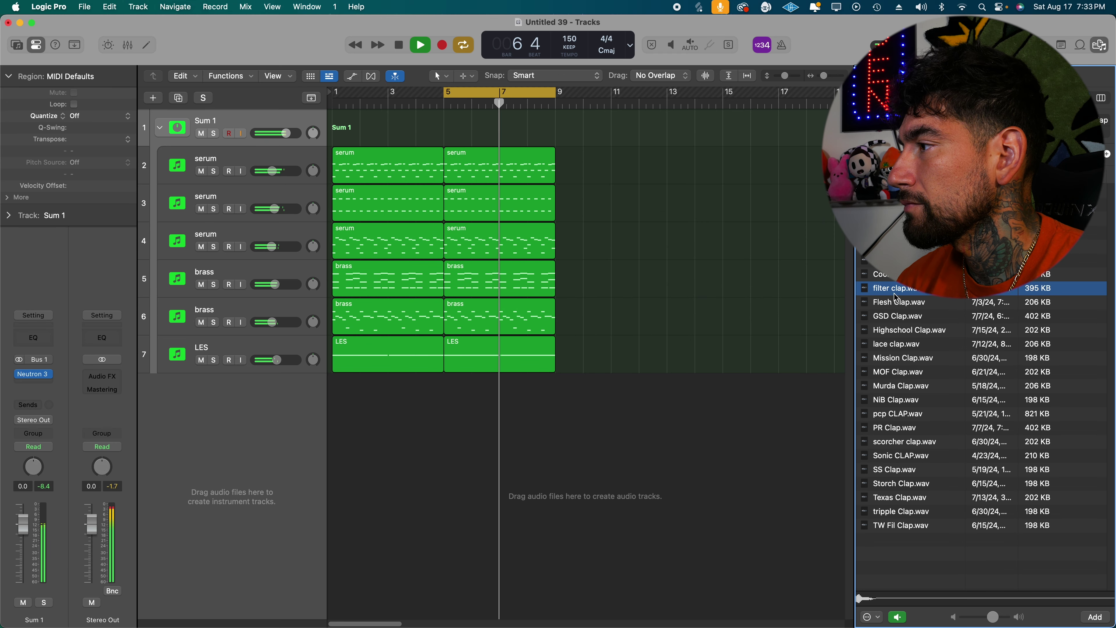
left_click(917, 331)
left_click_drag(893, 288, 290, 404)
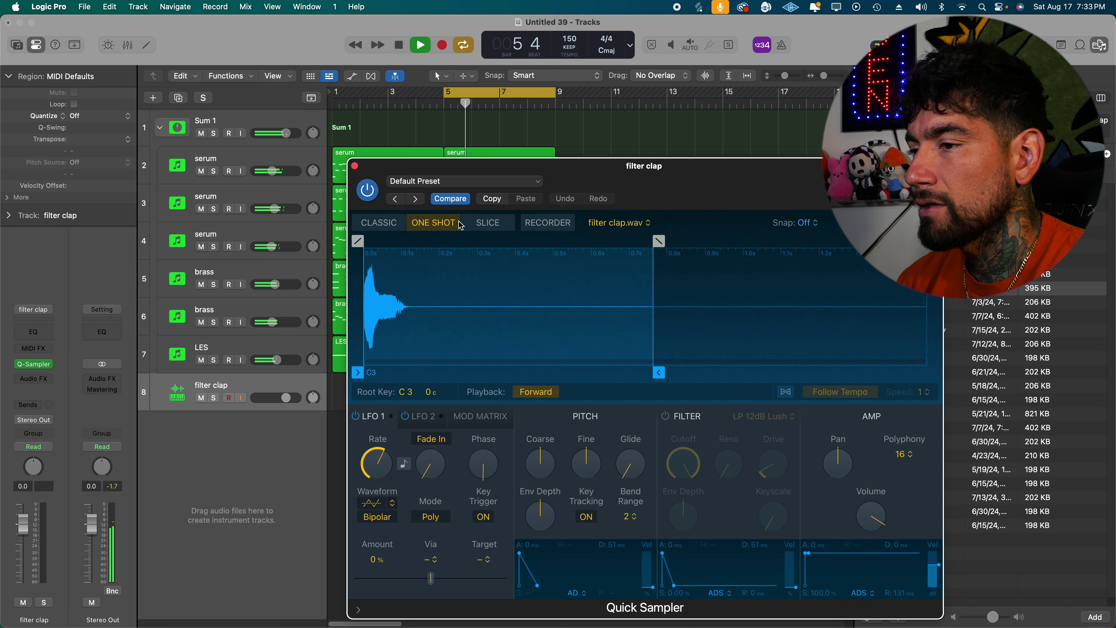
left_click(355, 167)
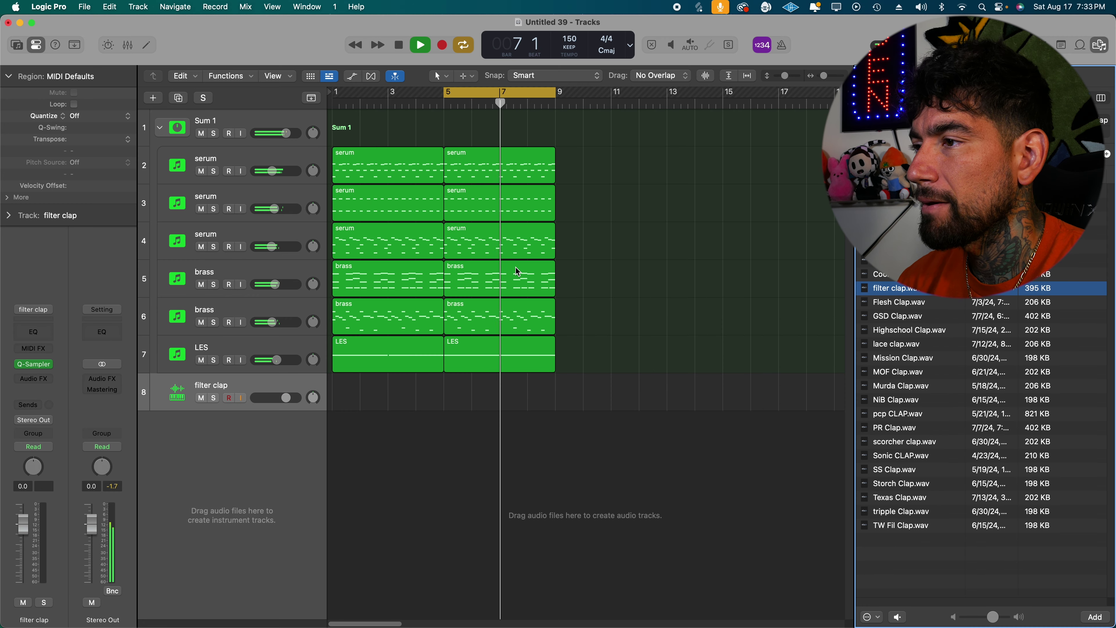
key("f")
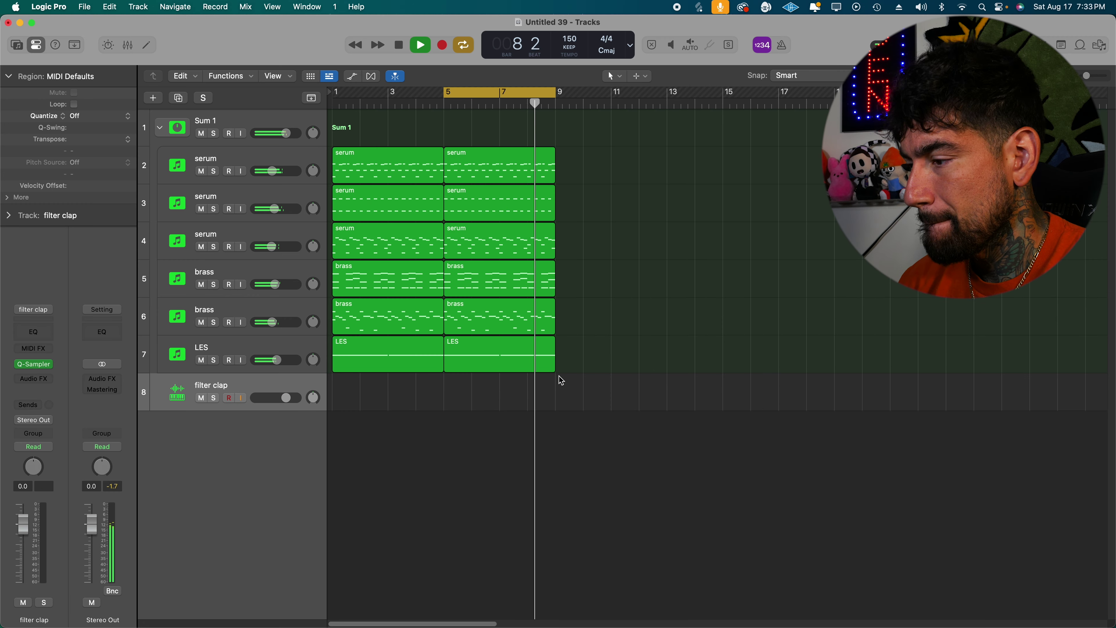
Record a clap pattern over bars 5 to 8 on the filter clap track and quantize all its notes.
key("r")
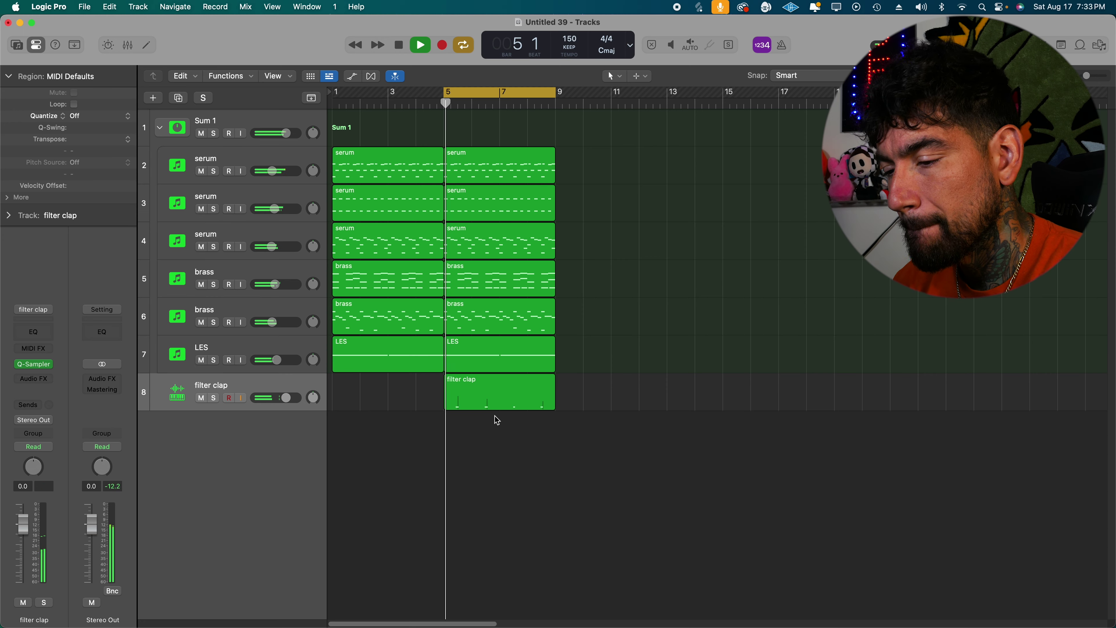
double_click(499, 394)
key("super+a")
key("q")
left_click(568, 520)
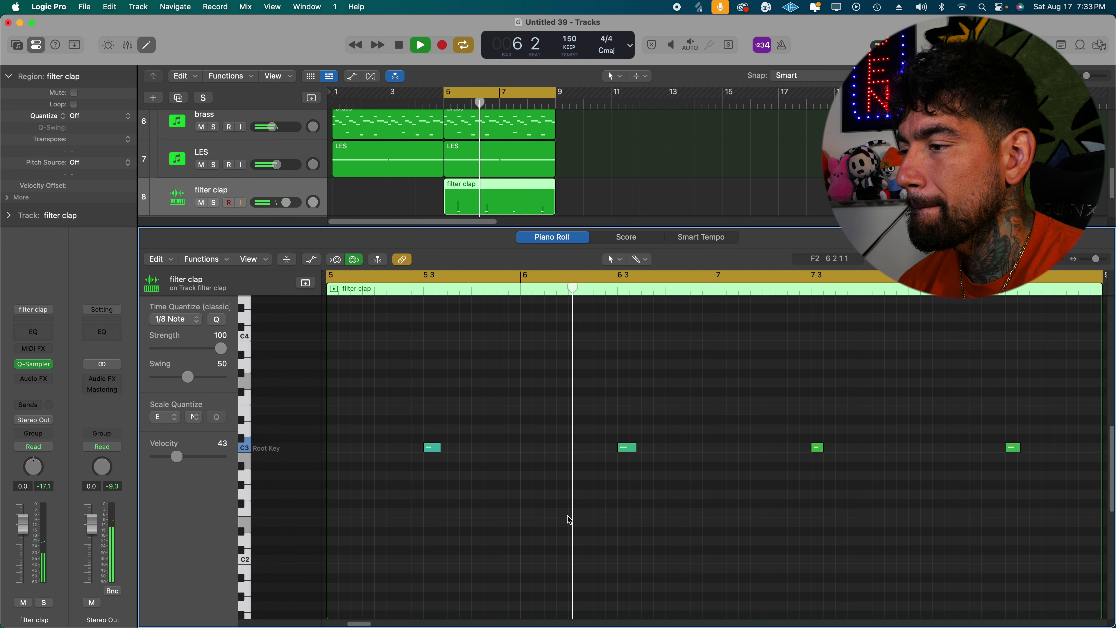
Raise the first two clap notes' velocity to 71 and lower the filter clap track's volume to -1.9 dB.
left_click_drag(672, 506, 337, 444)
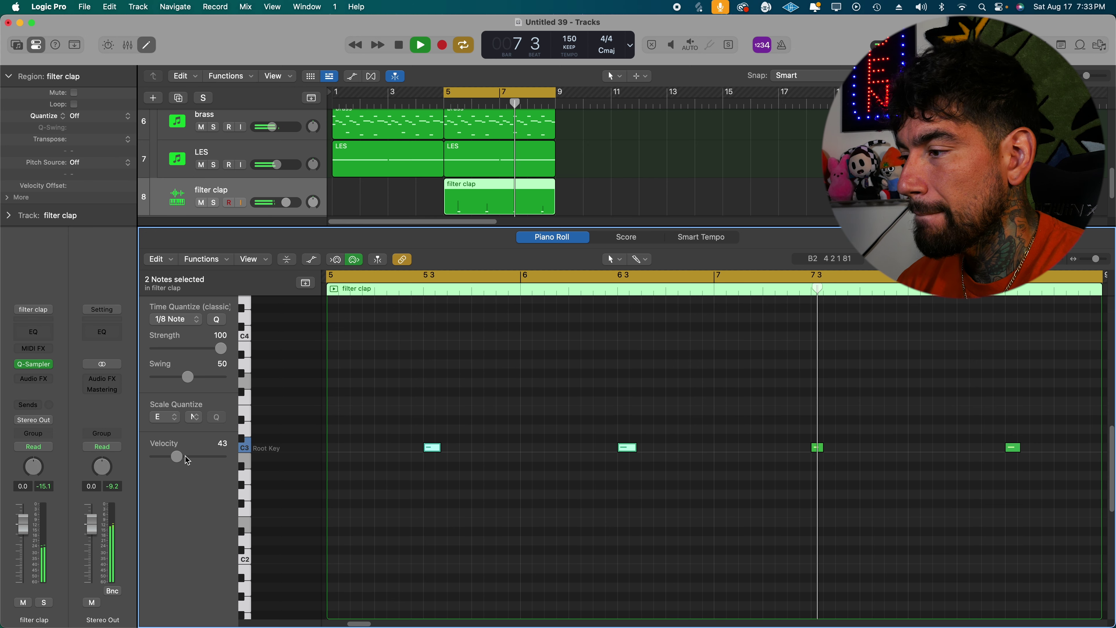
left_click(790, 530)
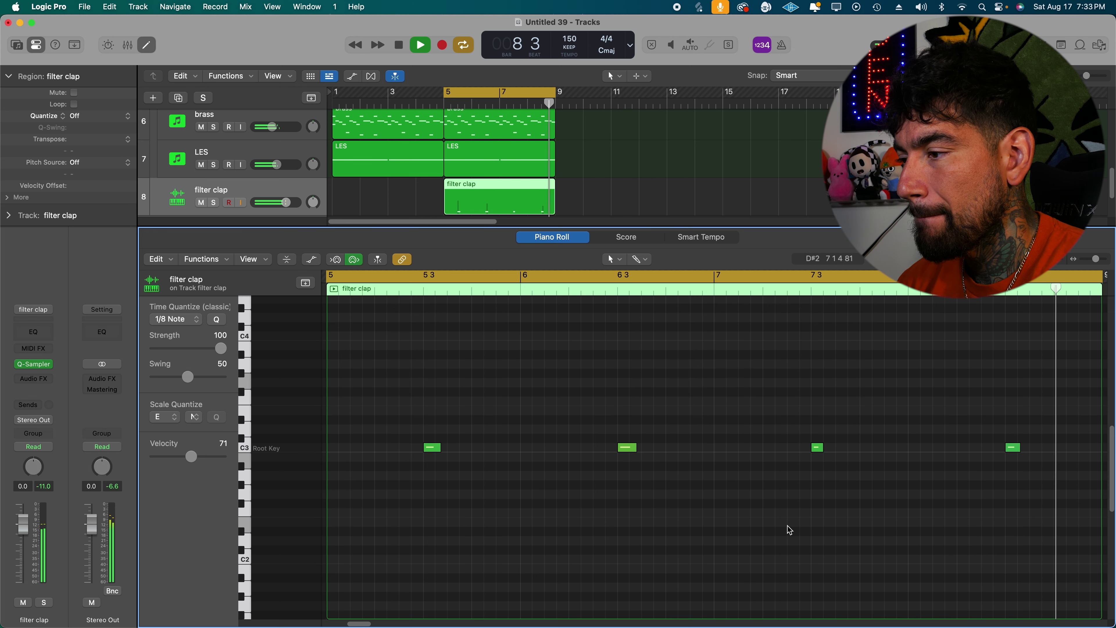
key("e")
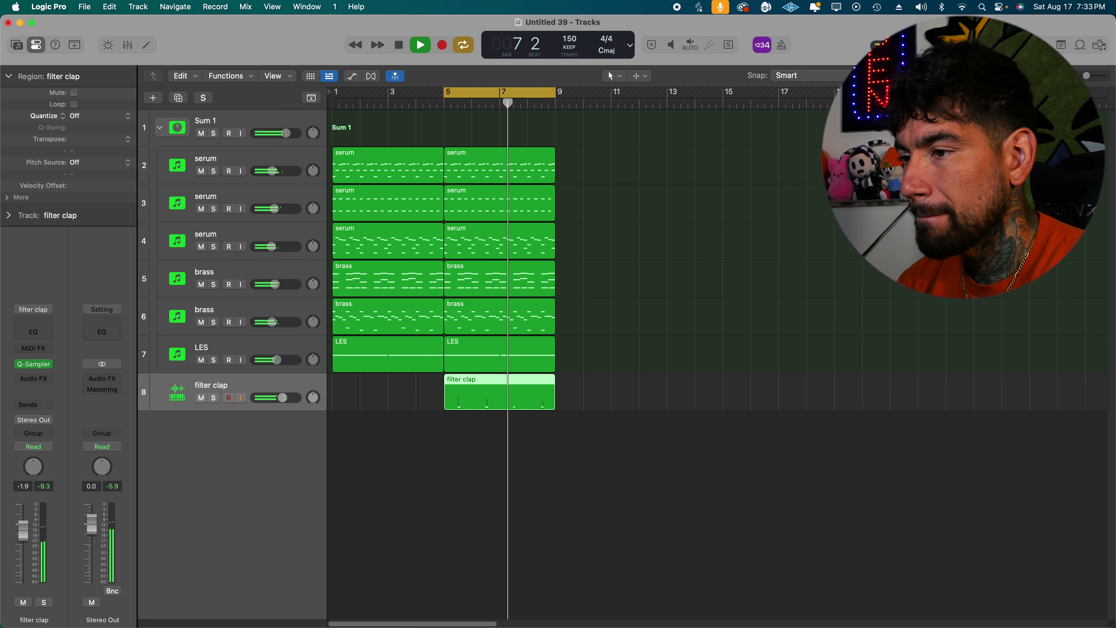
left_click(493, 494)
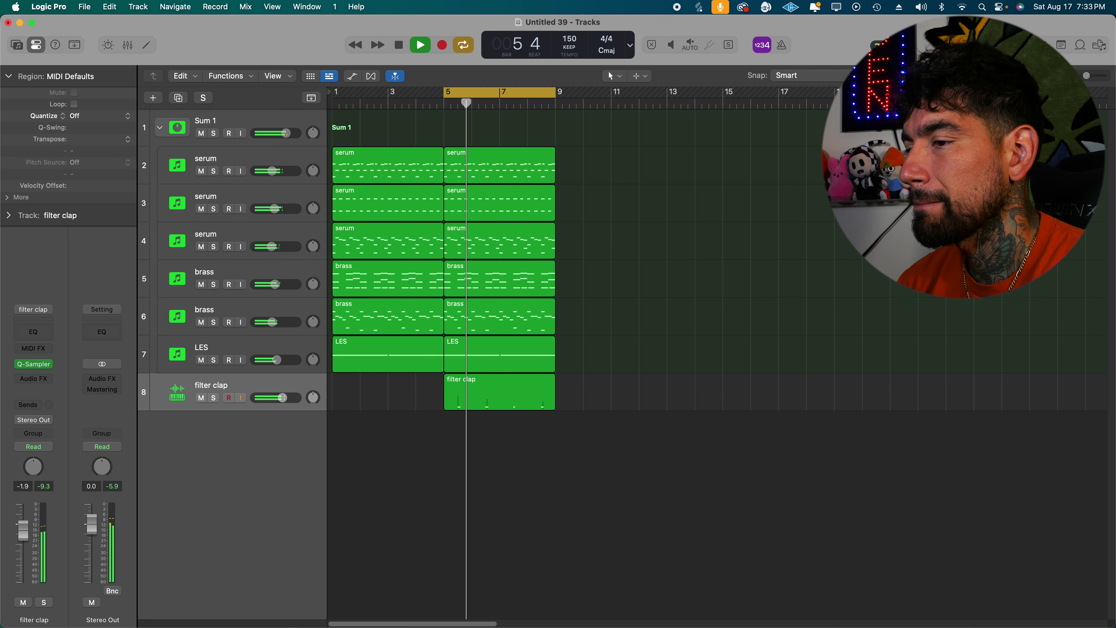
Load GSD Clap.wav onto a new sampler track and place accent claps in bars 6 and 8.
key("f")
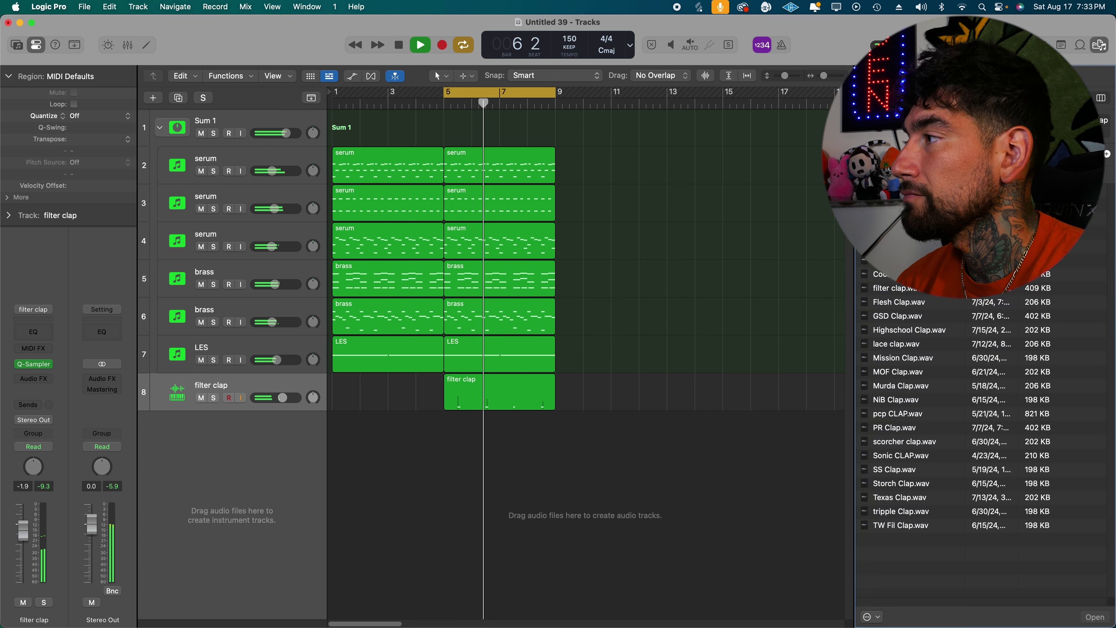
left_click(904, 316)
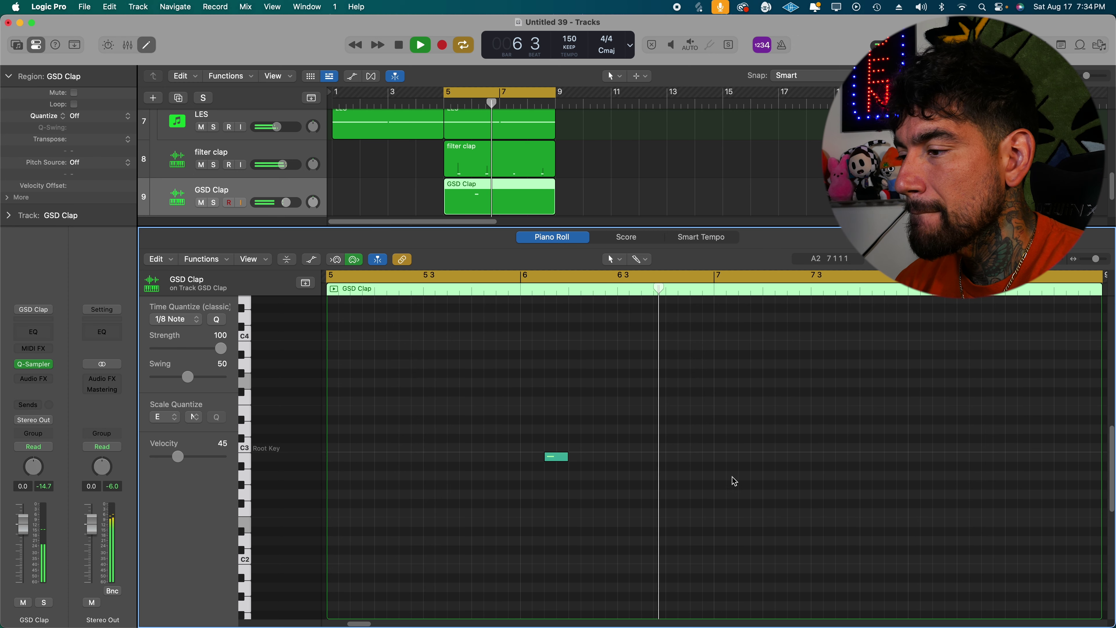
left_click(937, 457, "super")
key("e")
left_click(600, 449)
Open the drum kit's 808 samples folder in the file browser.
key("f")
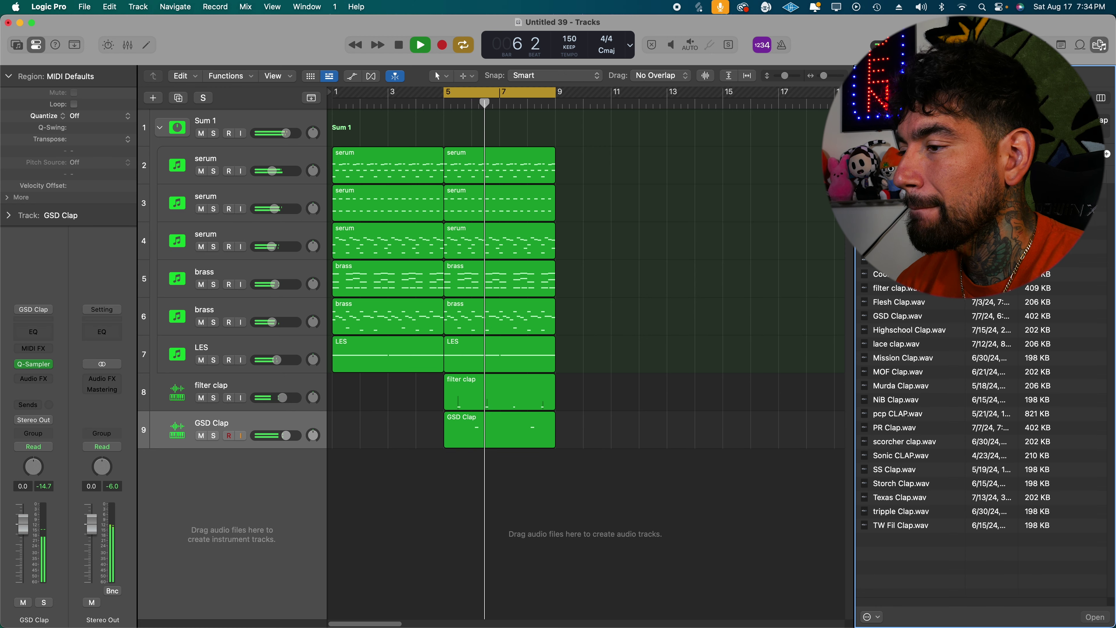
left_click(867, 98)
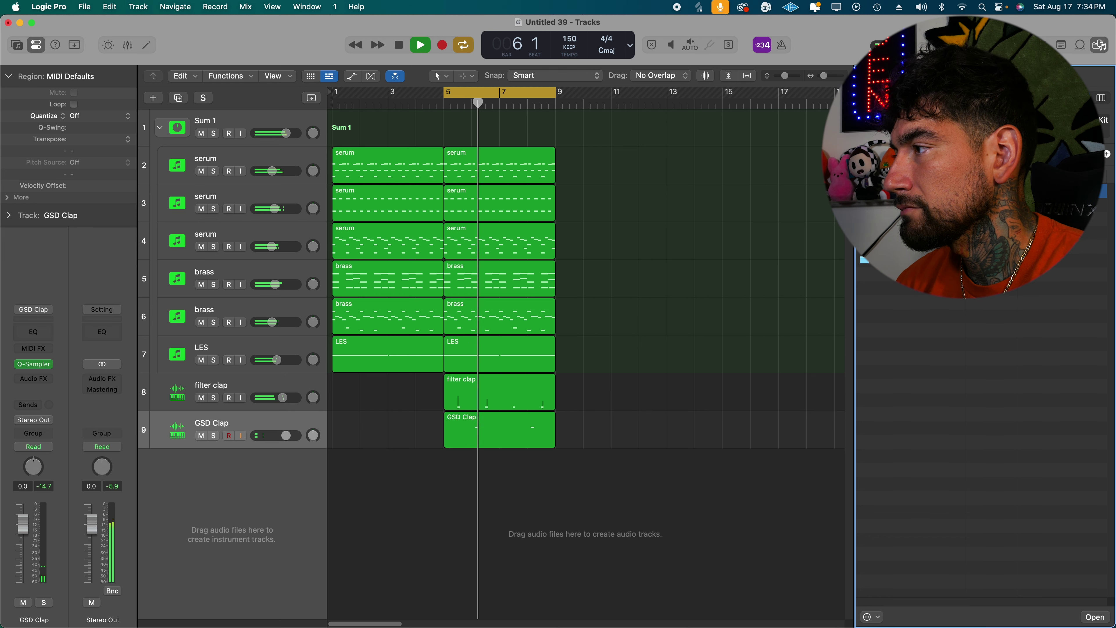
double_click(901, 190)
Audition several 808 samples, such as EEk 808, KT 808 and DL 808, with and without the beat playing.
left_click(927, 288)
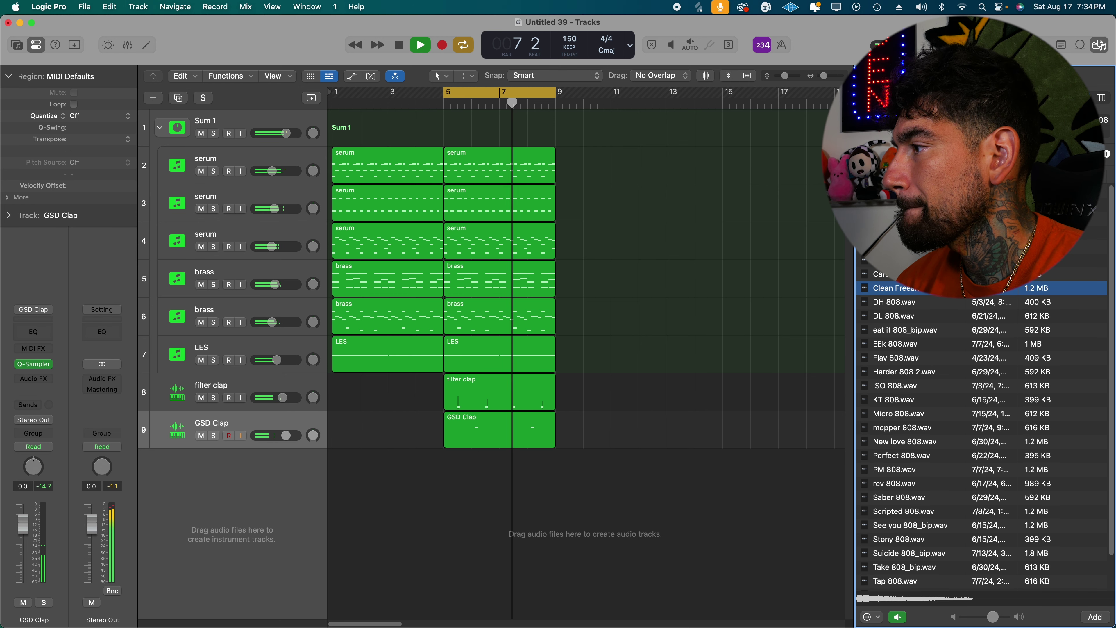
key("space")
left_click(928, 261)
key("Up")
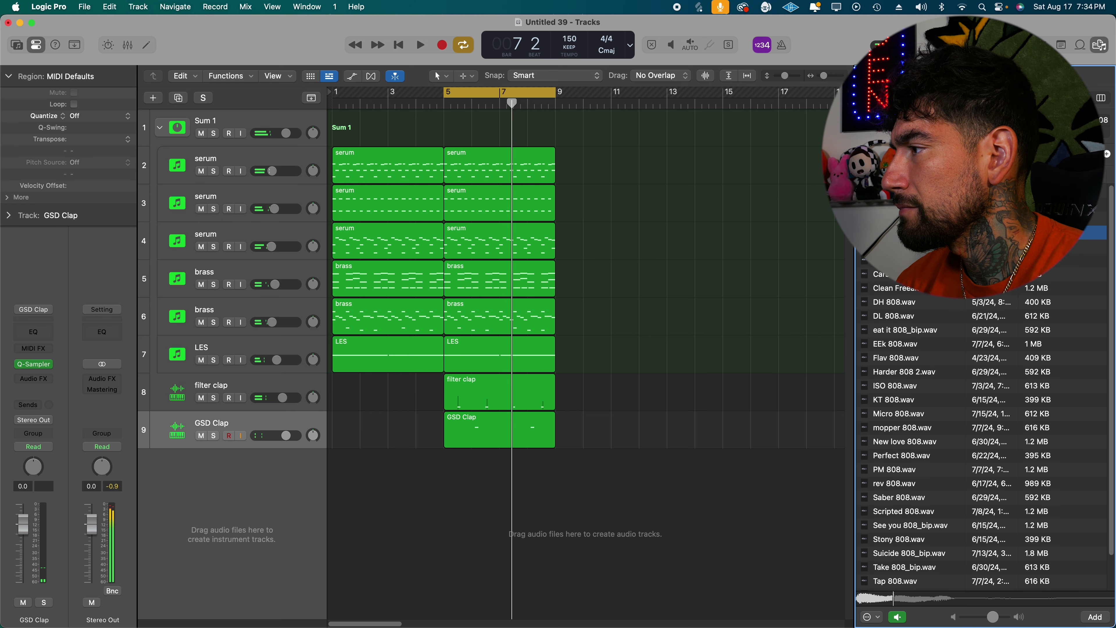
left_click(924, 348)
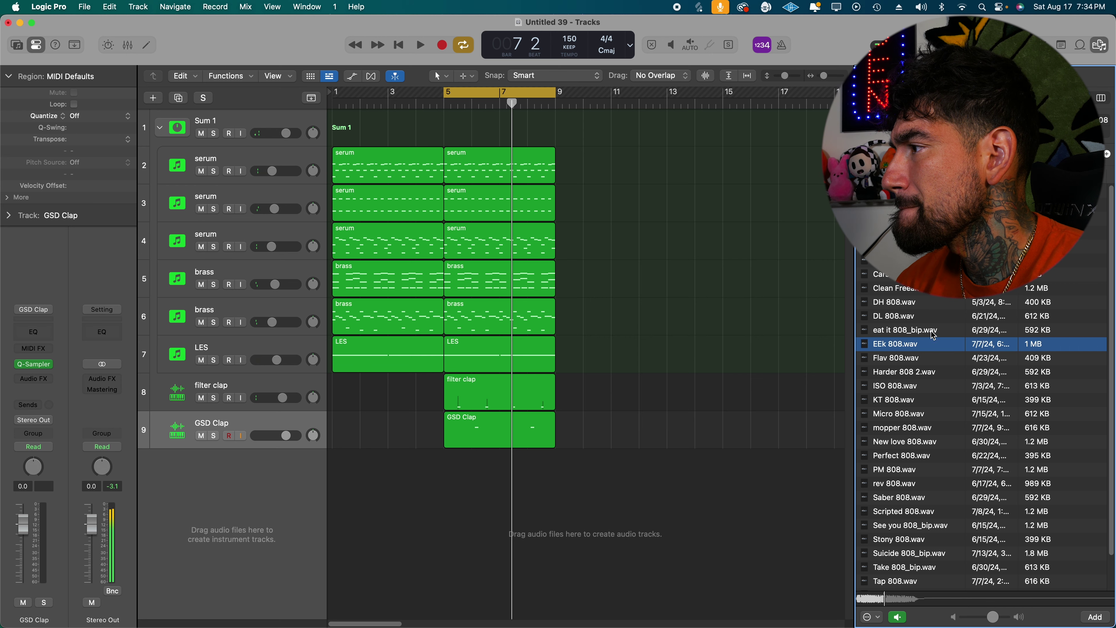
key("Up")
key("space")
left_click(912, 406)
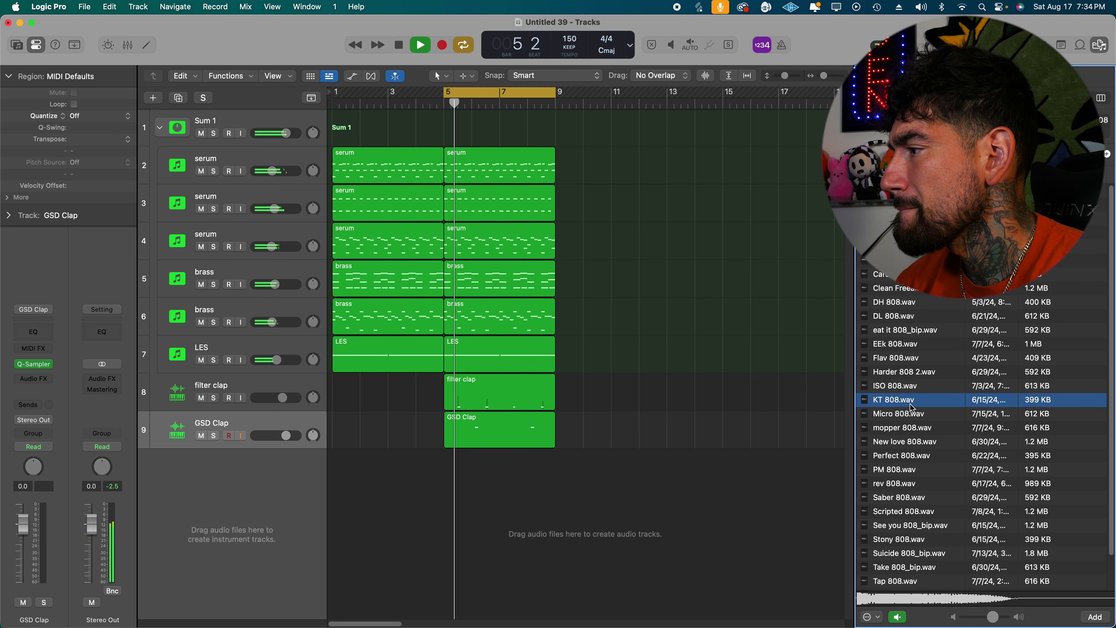
left_click(930, 329)
key("space")
key("Up")
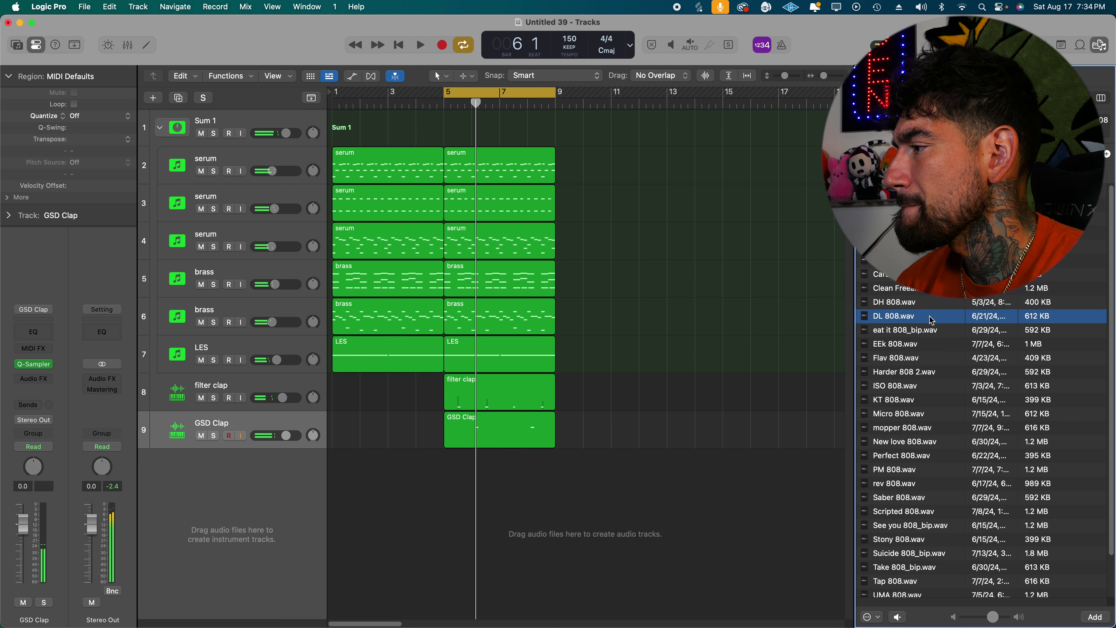
Compare a few more 808 samples and load Flav 808.wav onto a new Quick Sampler track in Classic mode.
left_click(921, 371)
left_click(929, 357)
left_click(928, 386)
left_click(935, 361)
left_click_drag(933, 364, 167, 455)
left_click(212, 474)
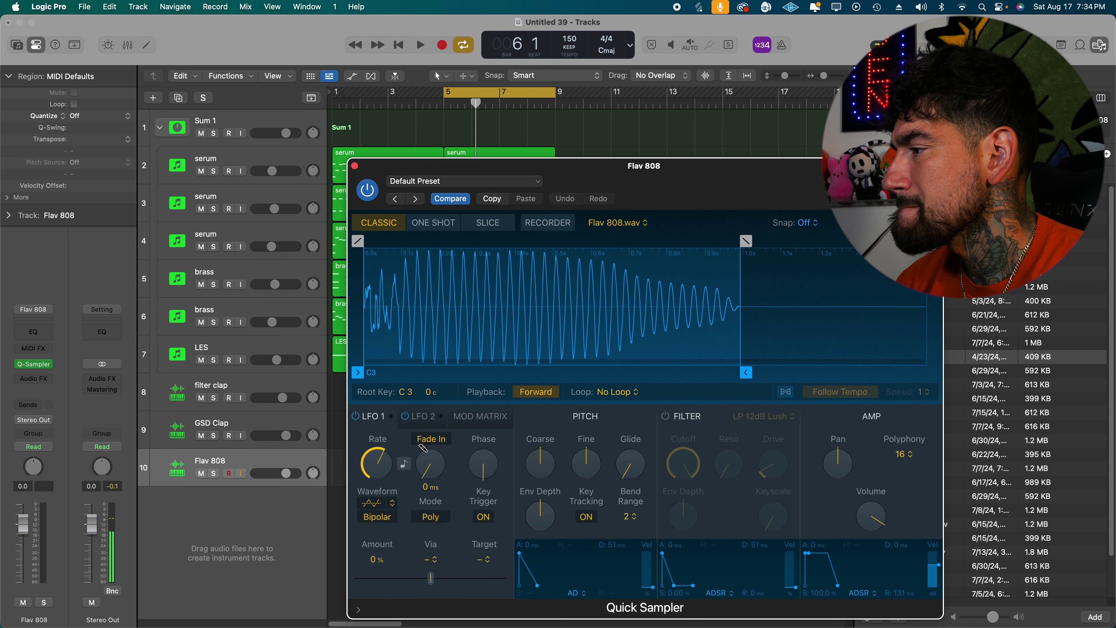
Set the Flav 808 sampler's polyphony to Mono and its amp envelope to AR, and close the plug-in window.
left_click(904, 454)
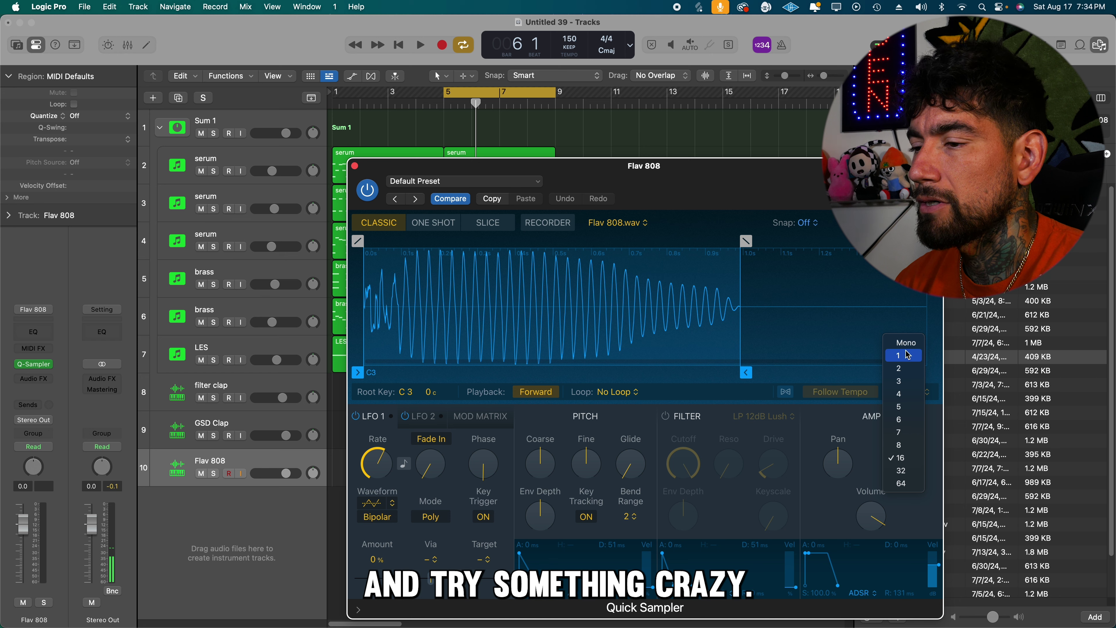
left_click(865, 592)
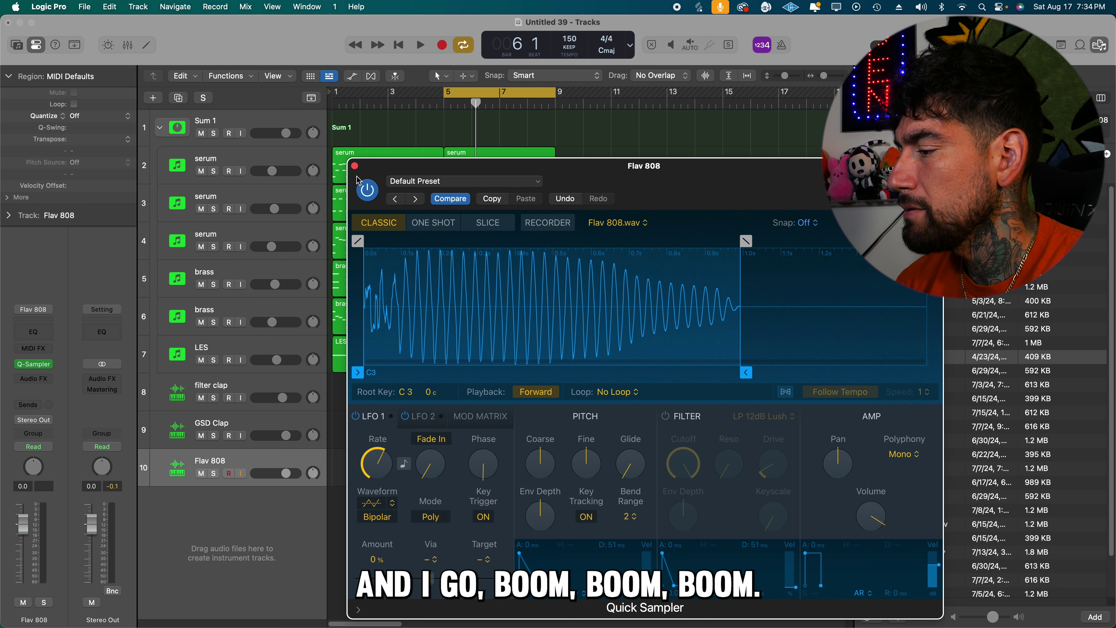
left_click(355, 166)
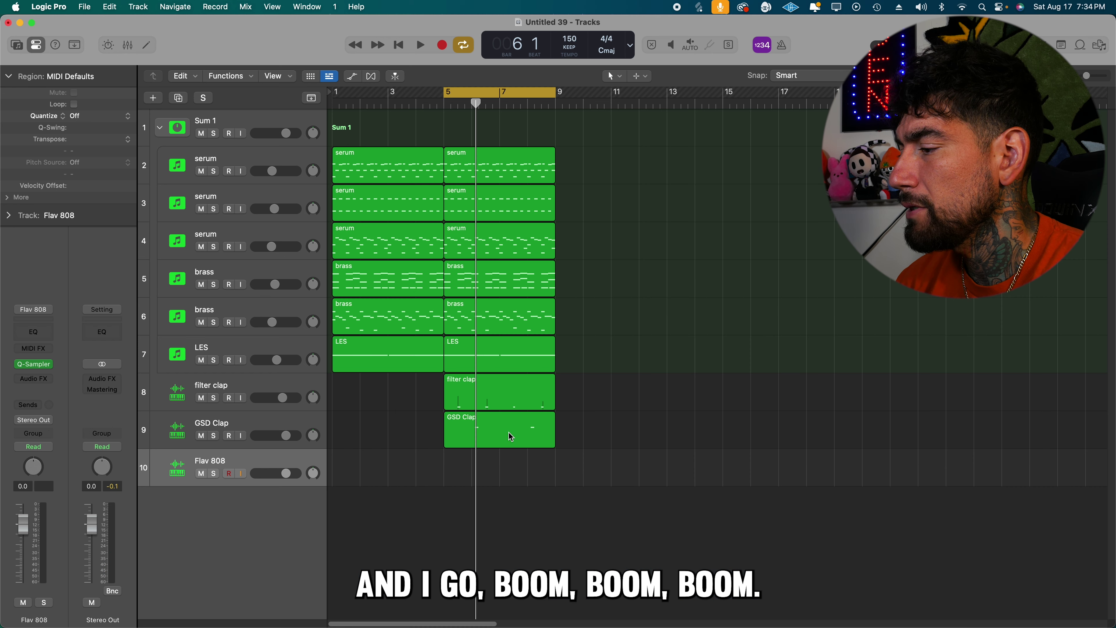
Create an empty MIDI region on the Flav 808 track spanning bars 5 to 8 and open it in the Piano Roll.
right_click(455, 461)
left_click(467, 463)
left_click_drag(475, 477, 543, 473)
key("space")
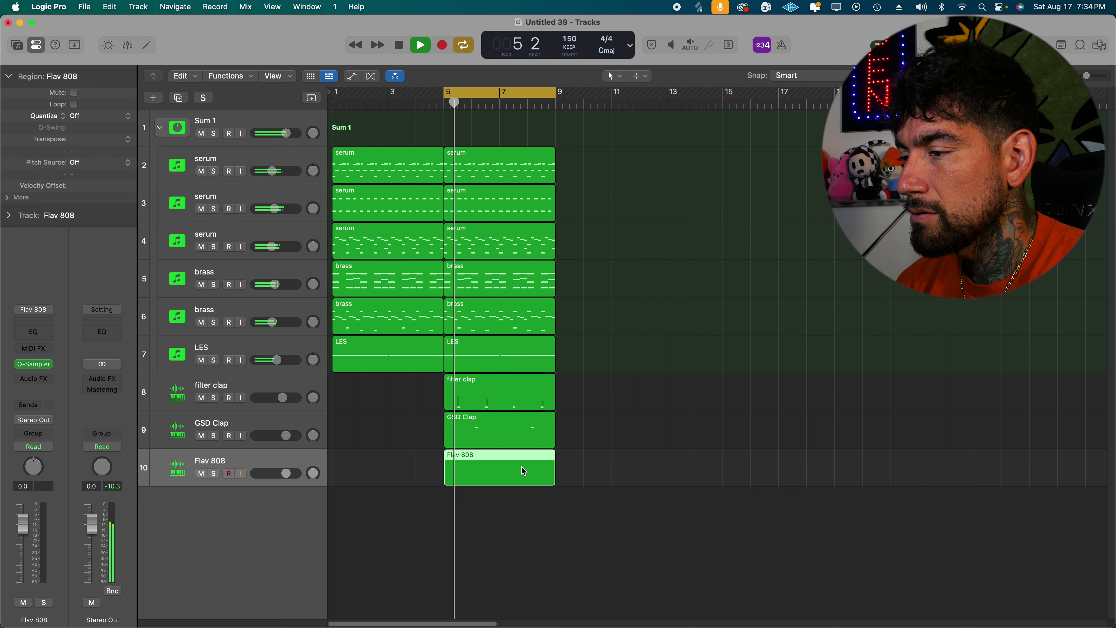
double_click(522, 467)
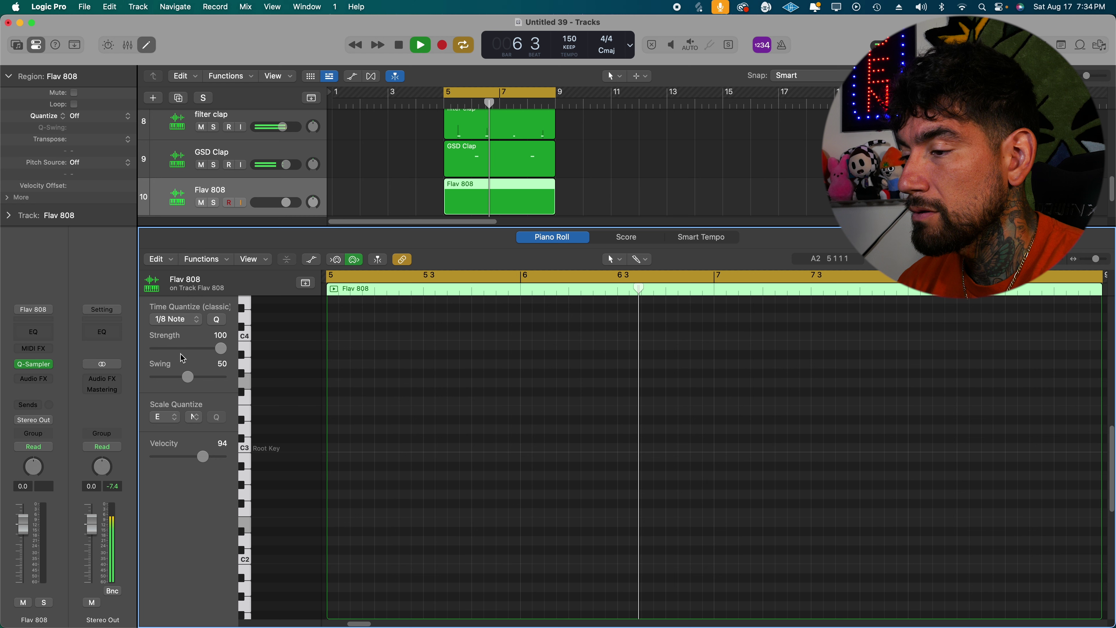
Set the time quantize to 1/4 Note and add an E3 note at the start of bar 5 with velocity 127.
left_click(176, 322)
left_click(177, 311)
mouse_move(357, 382)
left_mouse_down()
mouse_move(354, 368)
mouse_move(355, 404)
left_mouse_up()
key("space")
key("space")
left_click(352, 410)
left_click_drag(203, 456, 254, 465)
key("space")
key("space")
Add two more E3 808 notes in bar 5, halfway between beats 2 and 3 and on beat 4.
left_click(416, 411, "super")
left_click_drag(416, 412, 442, 413)
left_click(490, 434)
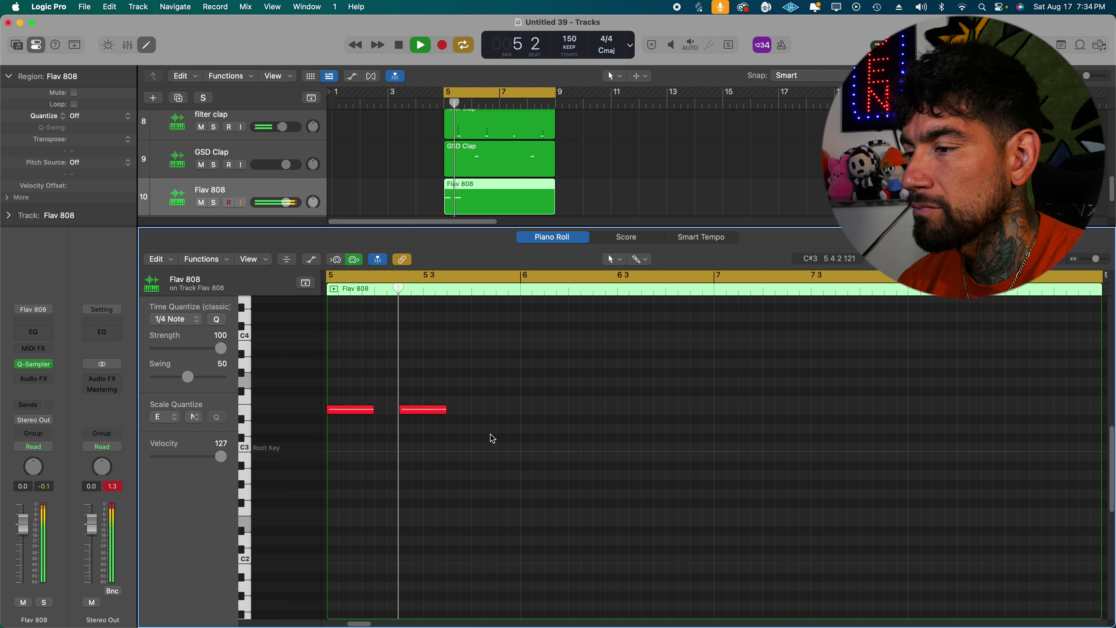
left_click(489, 411, "super")
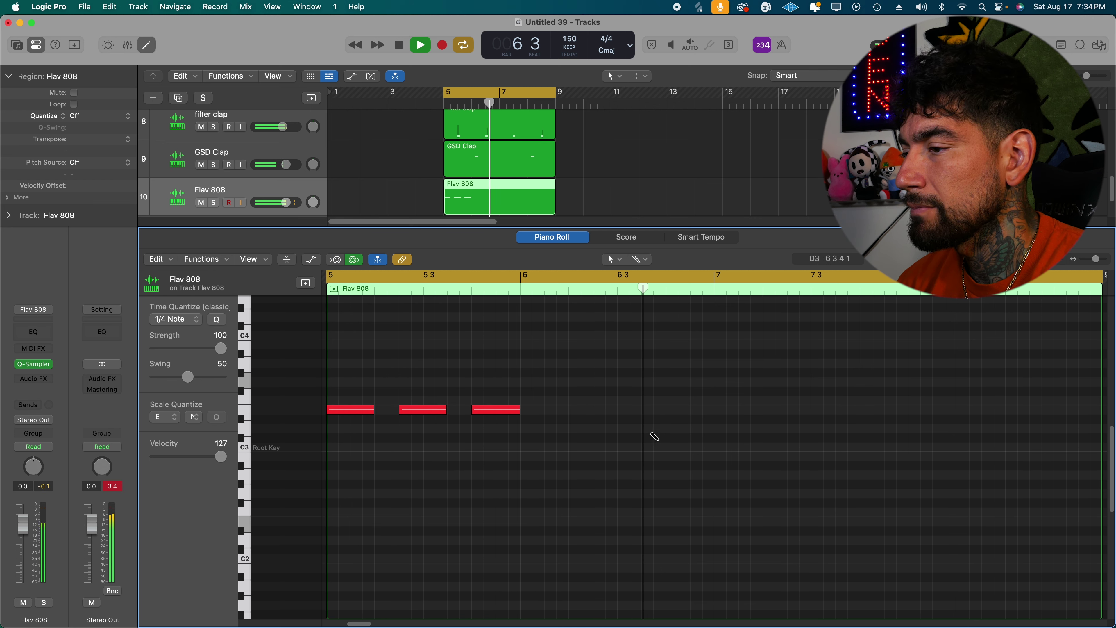
Set the time quantize to 1/8 Note and shorten the second 808 note to end at beat 3 of bar 5.
left_click(178, 320)
left_click(184, 335)
key("space")
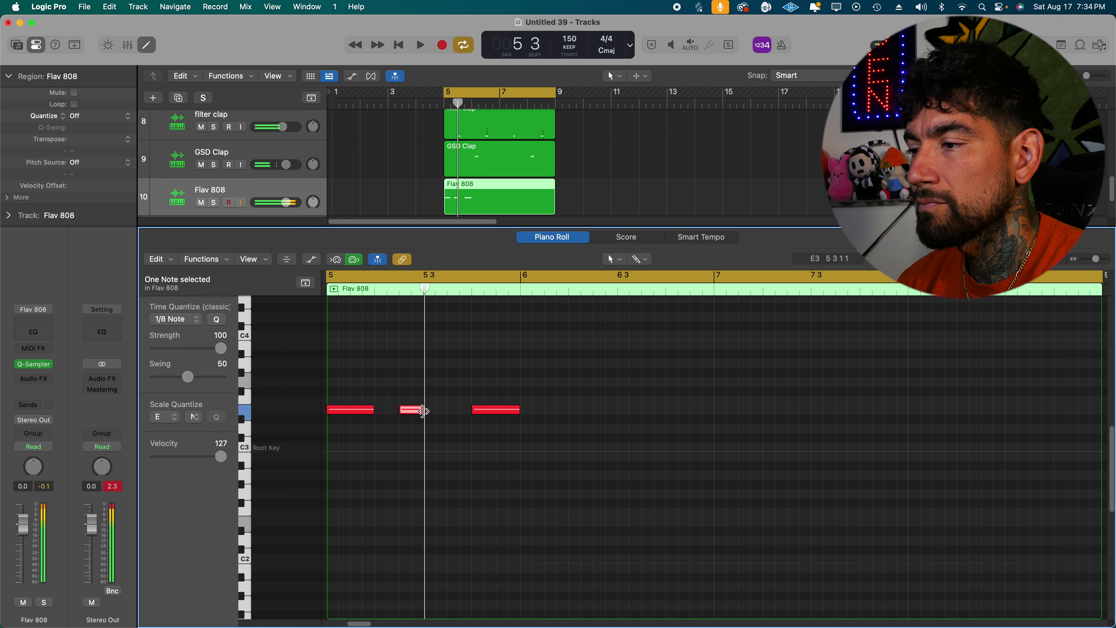
Lengthen the third E3 808 note to end at beat 2 of bar 6 and restart playback.
key("space")
left_click(489, 455)
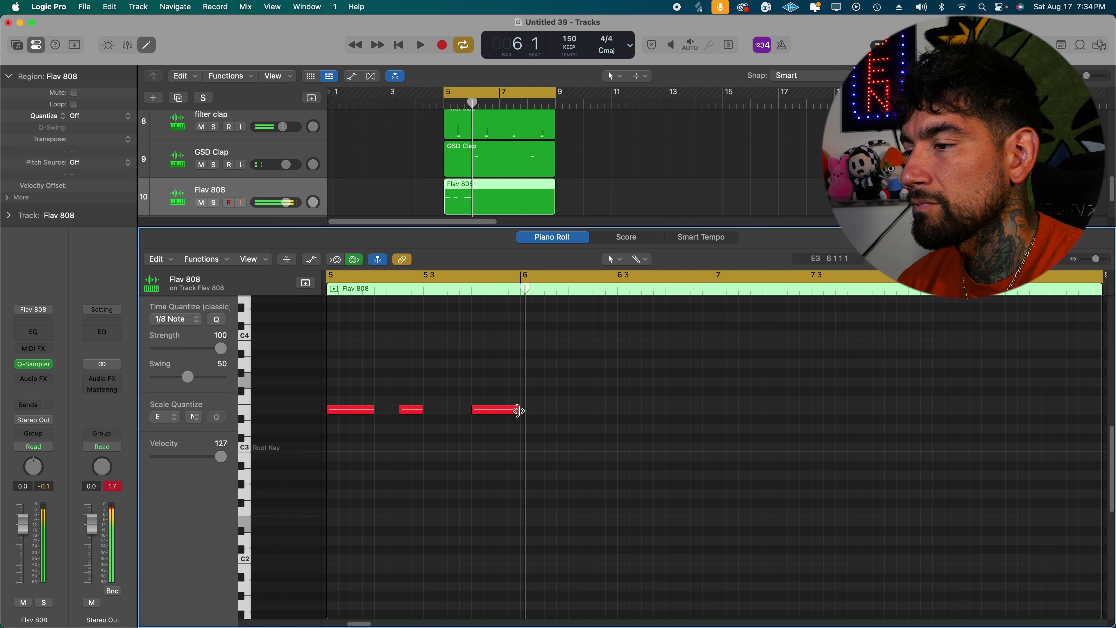
left_click_drag(574, 414, 568, 414)
key("space")
left_click(603, 456)
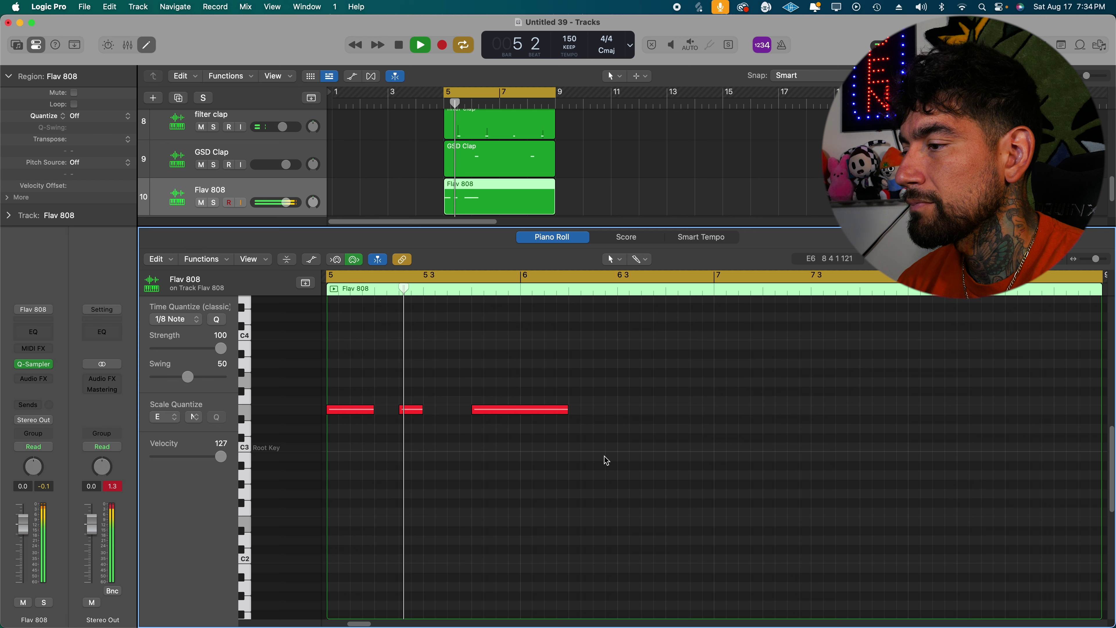
Add a D3 808 note on beat 4 of bar 6 and repeat the whole two-bar pattern into bars 7 and 8.
left_click(675, 457)
left_click_drag(683, 458, 677, 431)
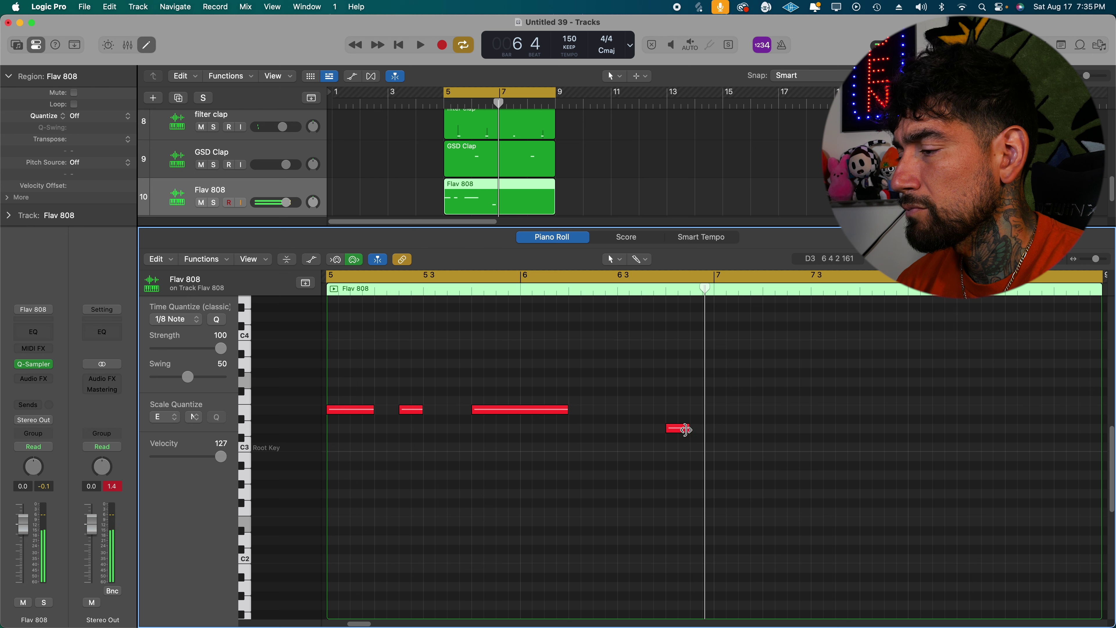
key("space")
left_click(711, 466)
key("super+a")
key("super+r")
left_click(766, 506)
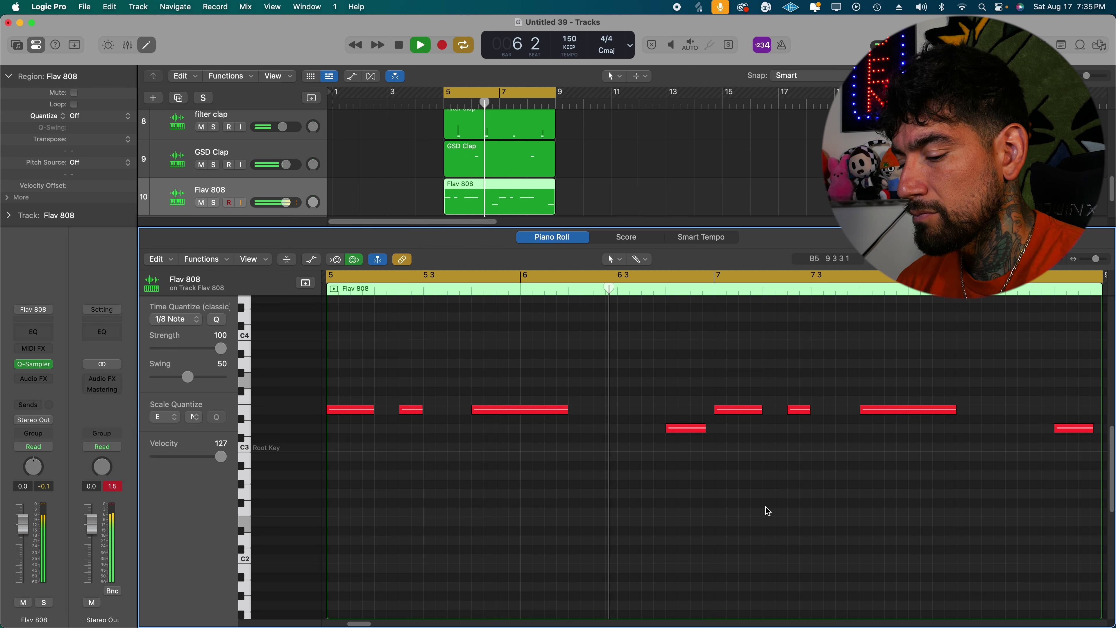
Extend the D3 notes to the ends of bars 6 and 8 and add a short D3 halfway between beats 3 and 4 of bar 8.
left_click(691, 431)
left_click(950, 485)
left_click(1041, 429, "super")
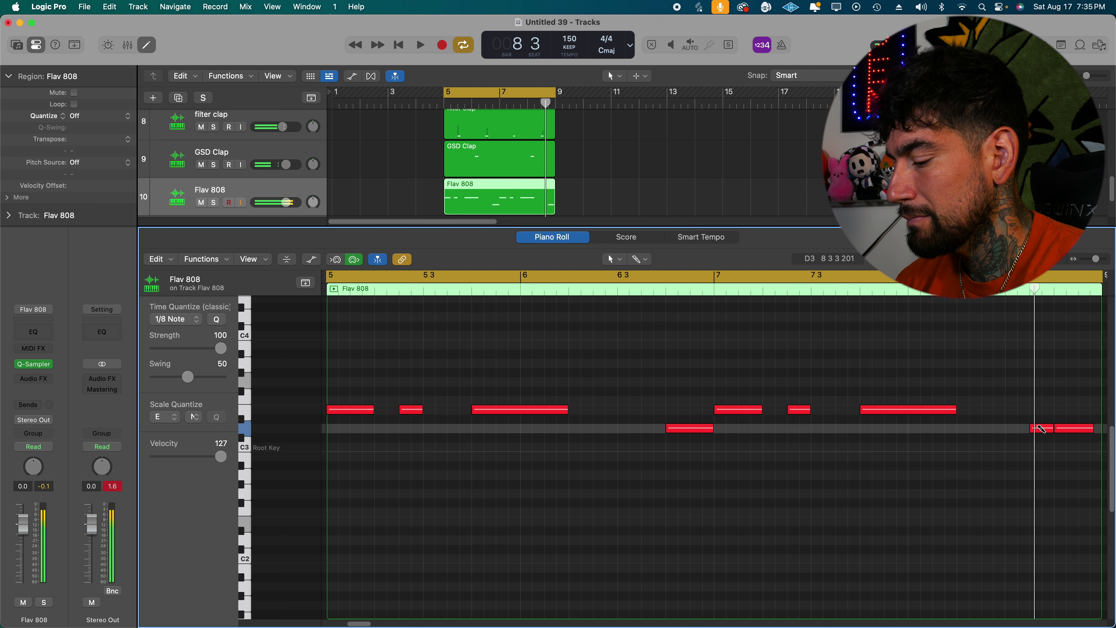
left_click(1075, 428)
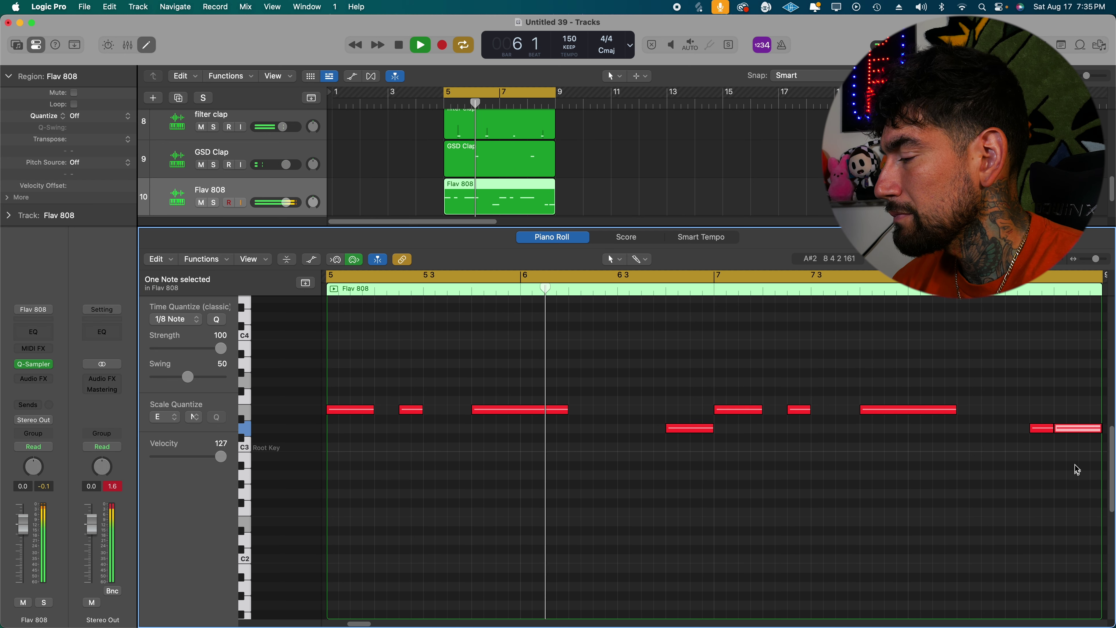
Add an E3 note filling beat 2 of bar 8 and lower the Flav 808 track's volume to -2.2 dB.
left_click(1011, 409, "super")
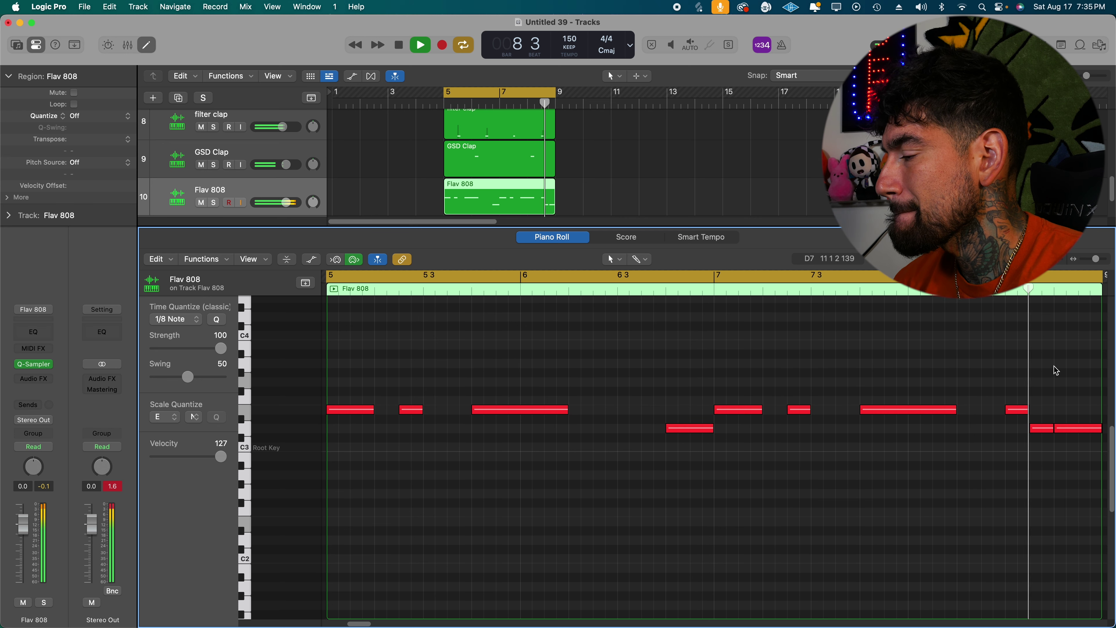
left_click_drag(1023, 410, 1000, 414)
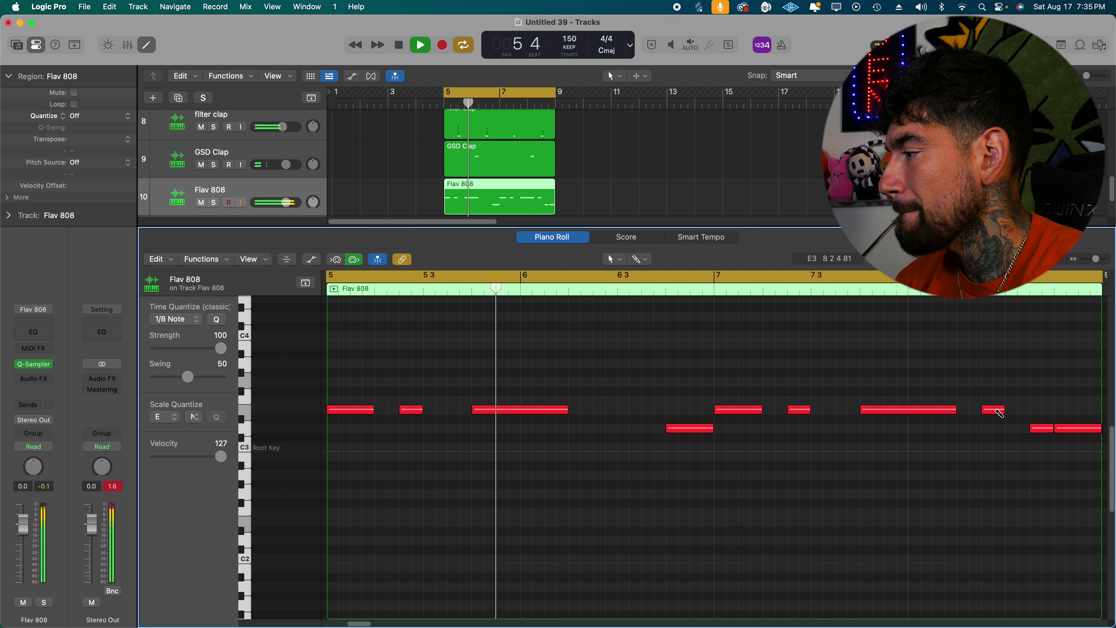
left_click_drag(982, 410, 967, 415)
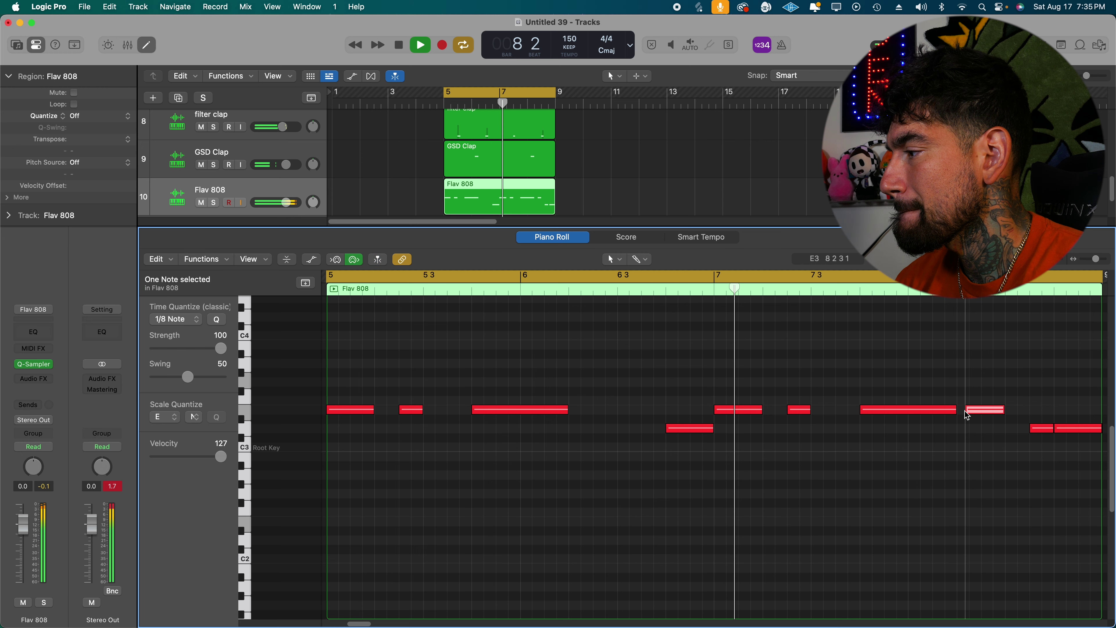
left_click(992, 456)
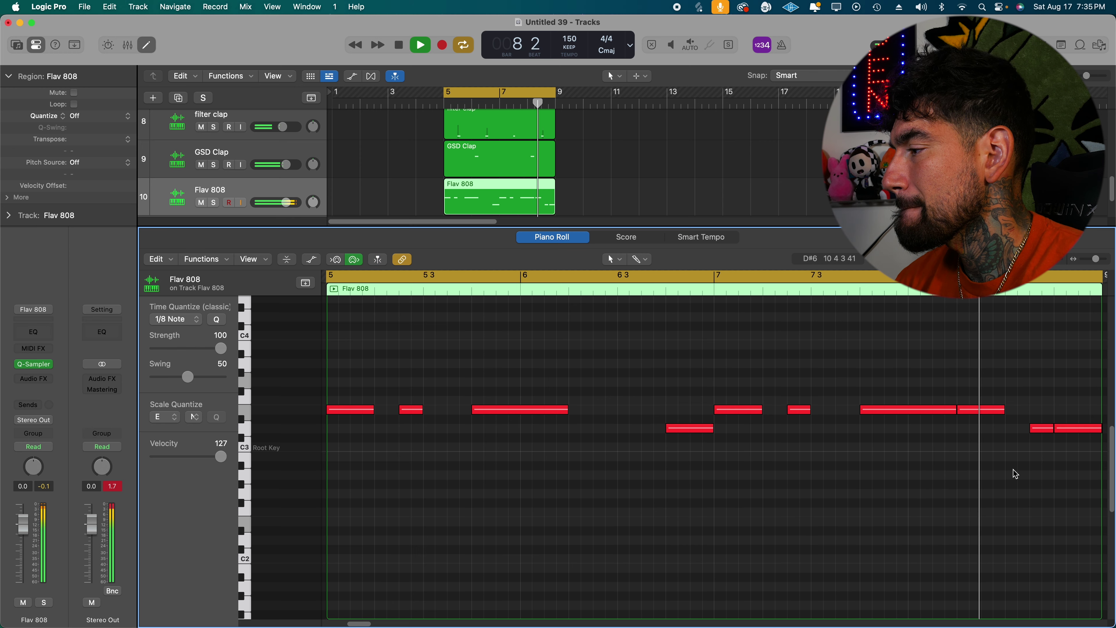
key("p")
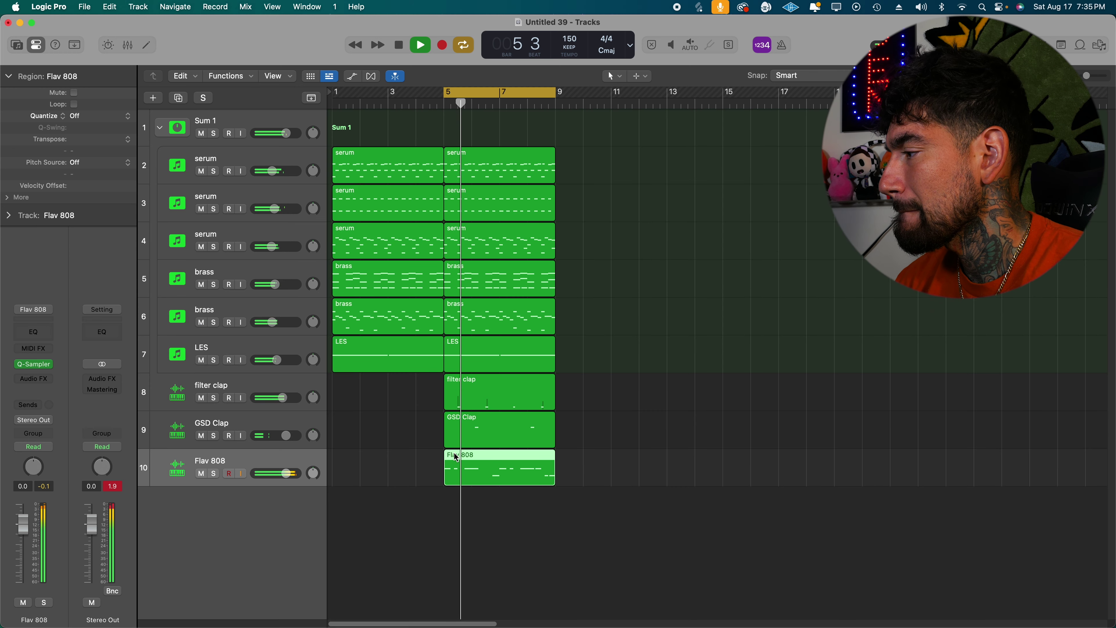
left_click_drag(296, 473, 291, 473)
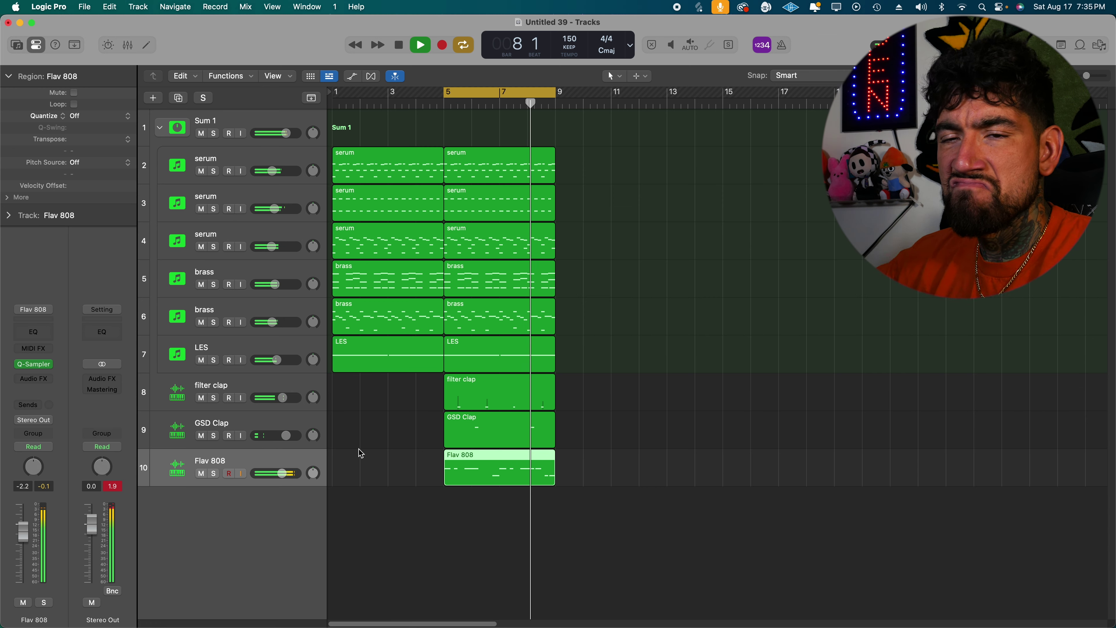
Load the Flex Hat sample from the HH folder onto a new Quick Sampler track below Flav 808.
key("f")
left_click(867, 98)
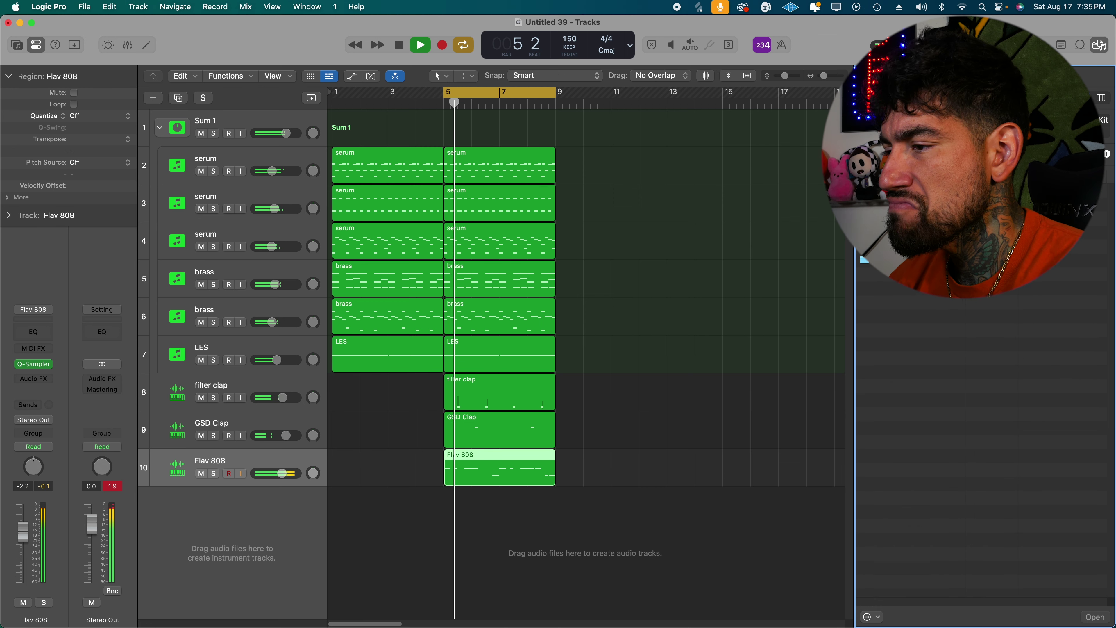
double_click(896, 260)
left_click(896, 260)
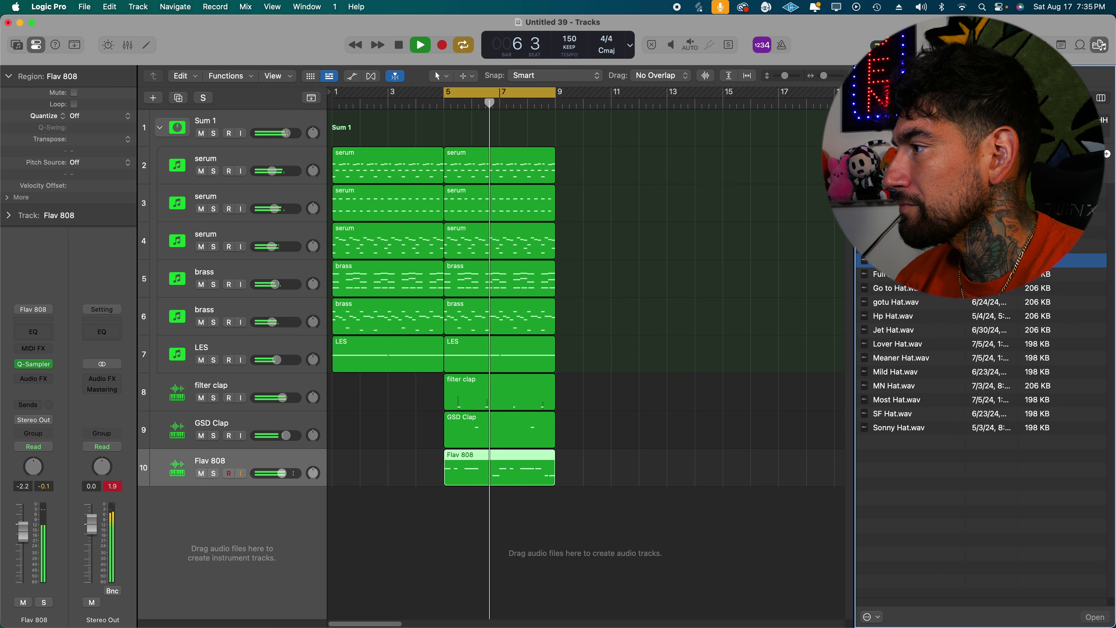
left_click_drag(897, 260, 298, 517)
key("super+w")
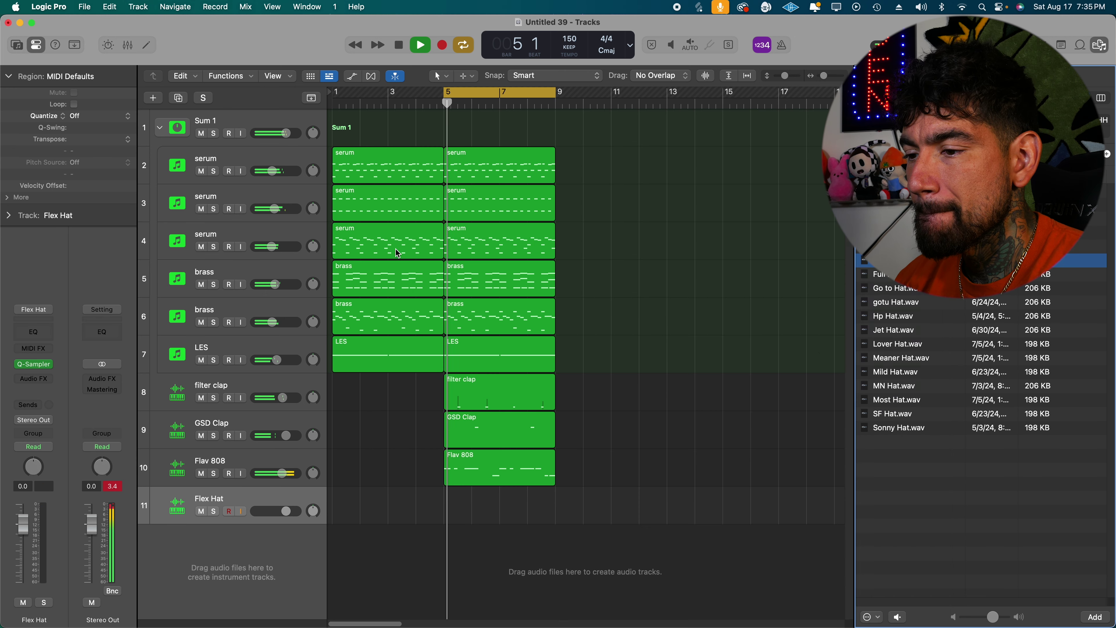
key("f")
Create an empty MIDI region on the Flex Hat track spanning bars 5 to 8 and open it in the Piano Roll.
right_click(469, 499)
left_click(497, 463)
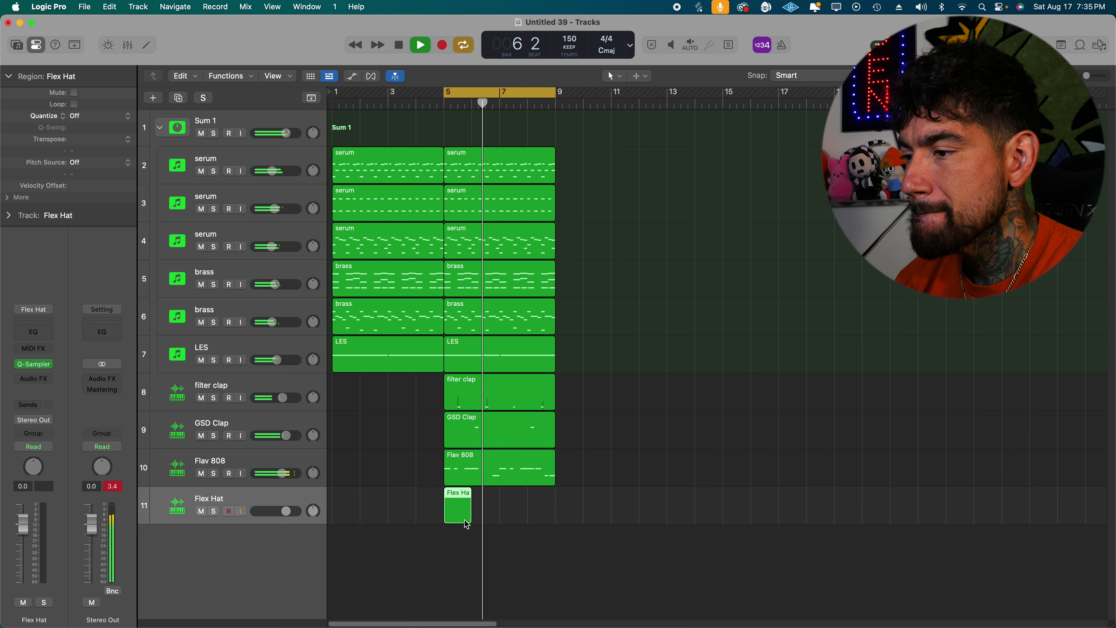
left_click_drag(471, 506, 544, 507)
key("e")
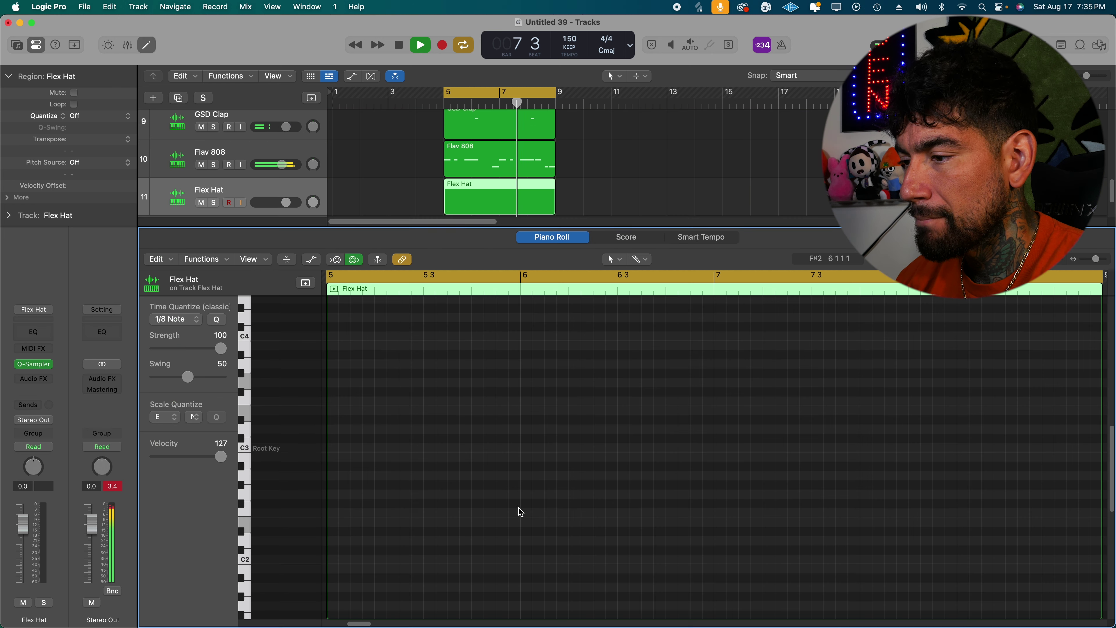
Fill bar 5 with C3 hat notes at velocity 44 on a 1/16 Note grid and repeat them through bar 8.
left_click_drag(221, 456, 175, 457)
left_click(176, 319)
left_click(176, 330)
left_click_drag(334, 448, 517, 453)
key("super+a")
key("super+r")
key("super+r")
key("super+r")
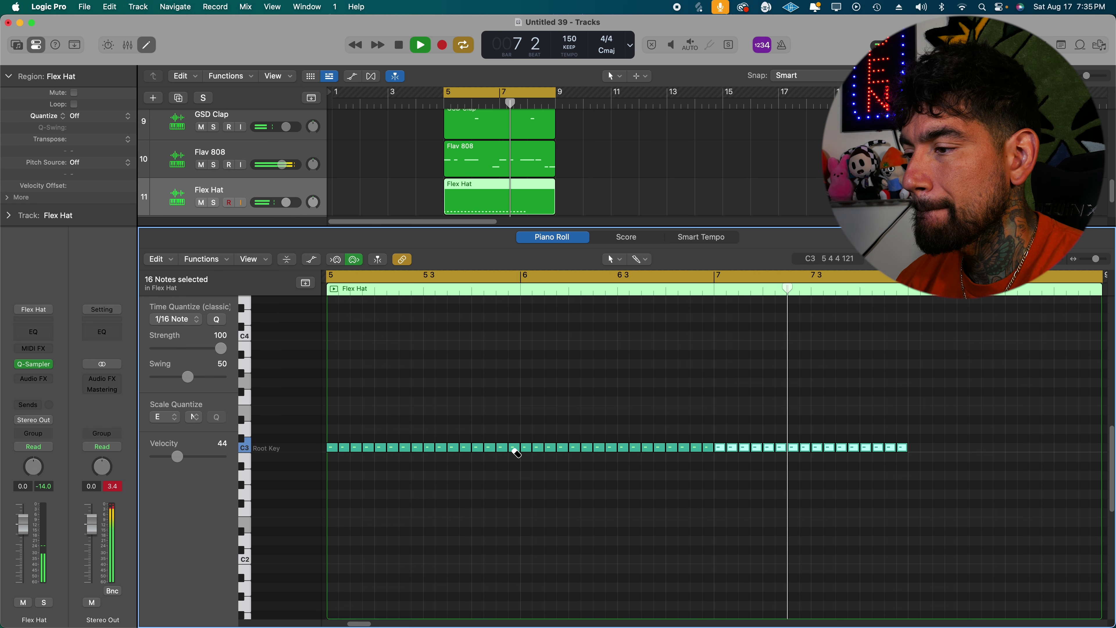
left_click(614, 511)
Randomize the hat notes' velocities between 40 and 63 with the Random Velocity MIDI transform and close the Piano Roll.
left_click(206, 259)
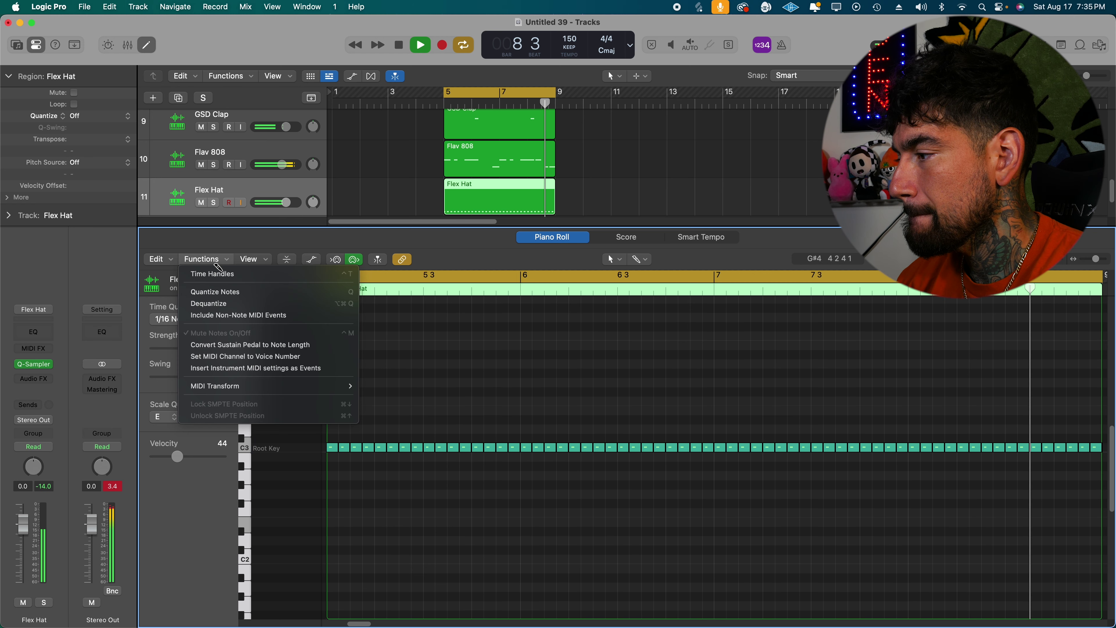
mouse_move(308, 386)
left_click(389, 409)
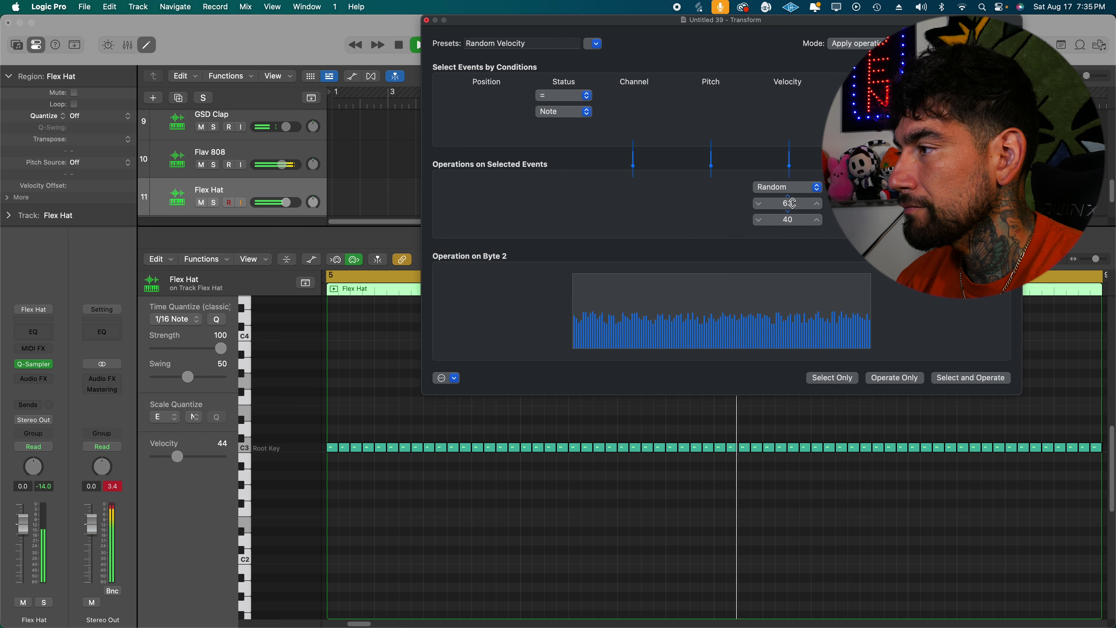
left_click(981, 377)
left_click(426, 20)
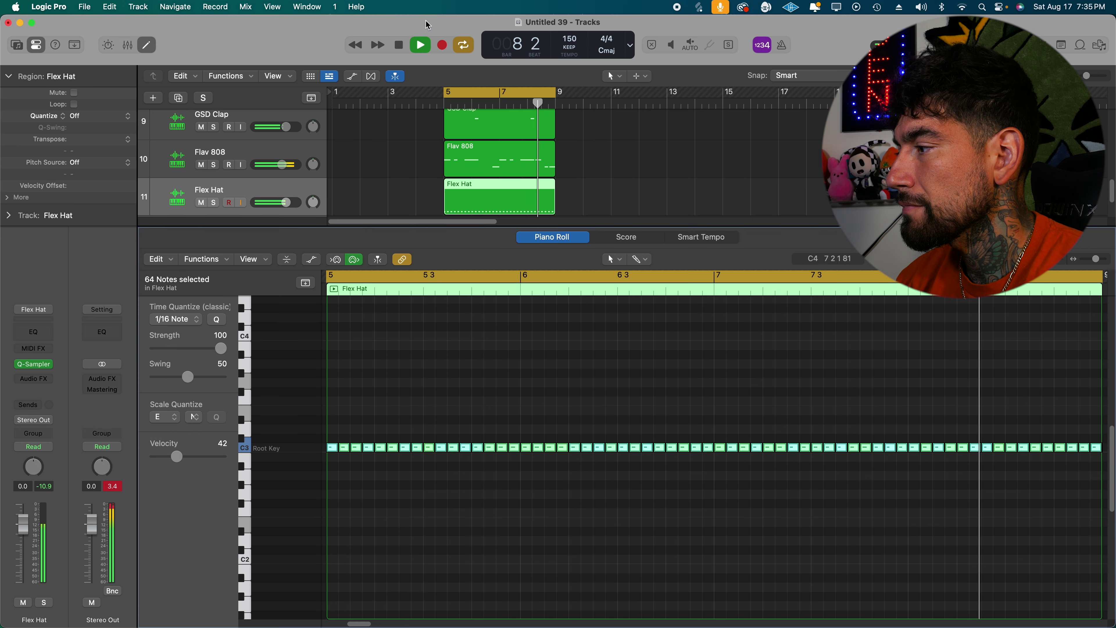
key("e")
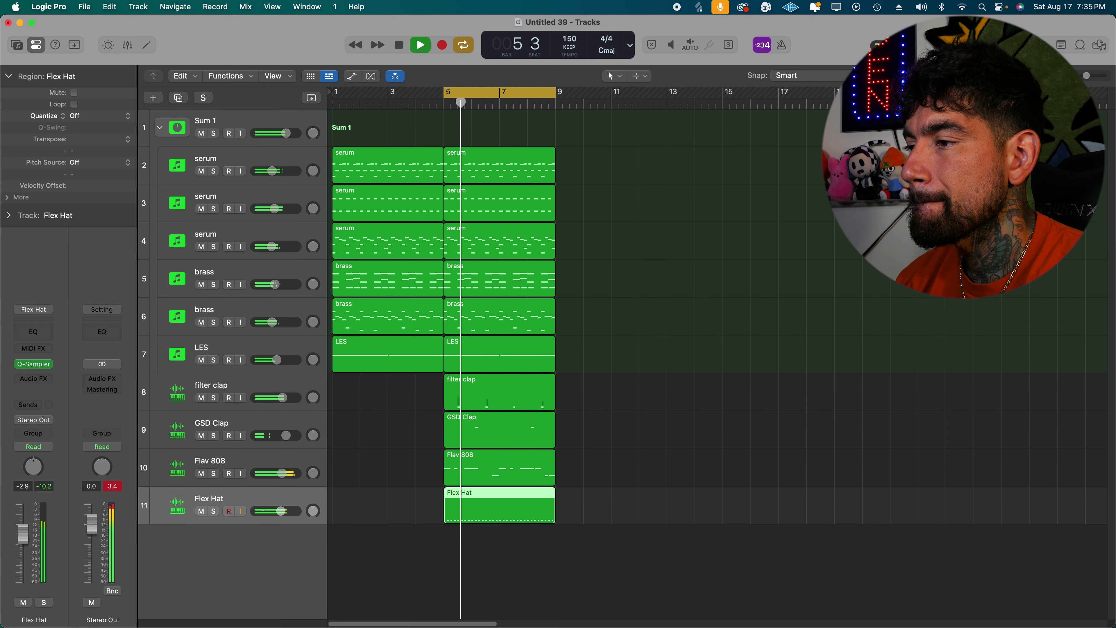
Move the Flex Hat track above the filter clap track and insert Output's Portal effect in stereo on it.
left_click_drag(325, 507, 281, 395)
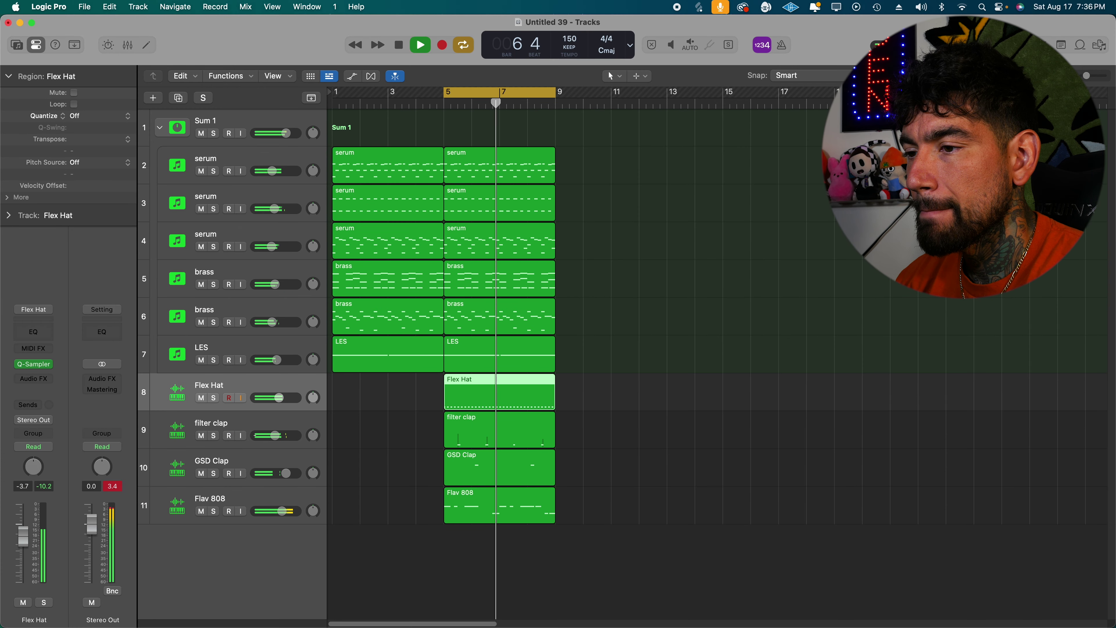
left_click(44, 379)
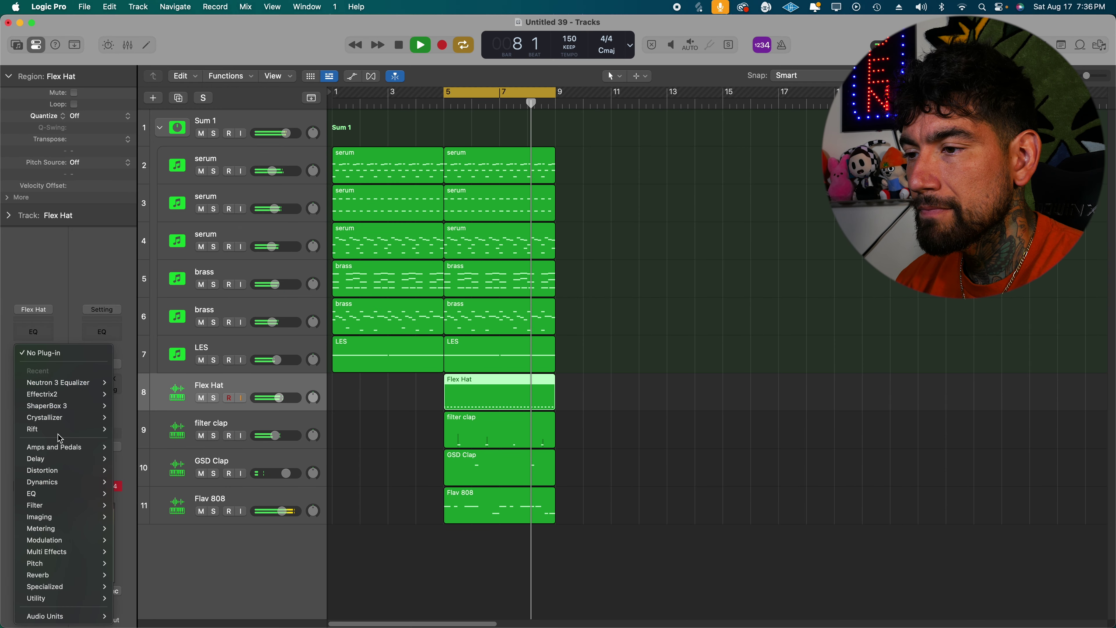
mouse_move(110, 616)
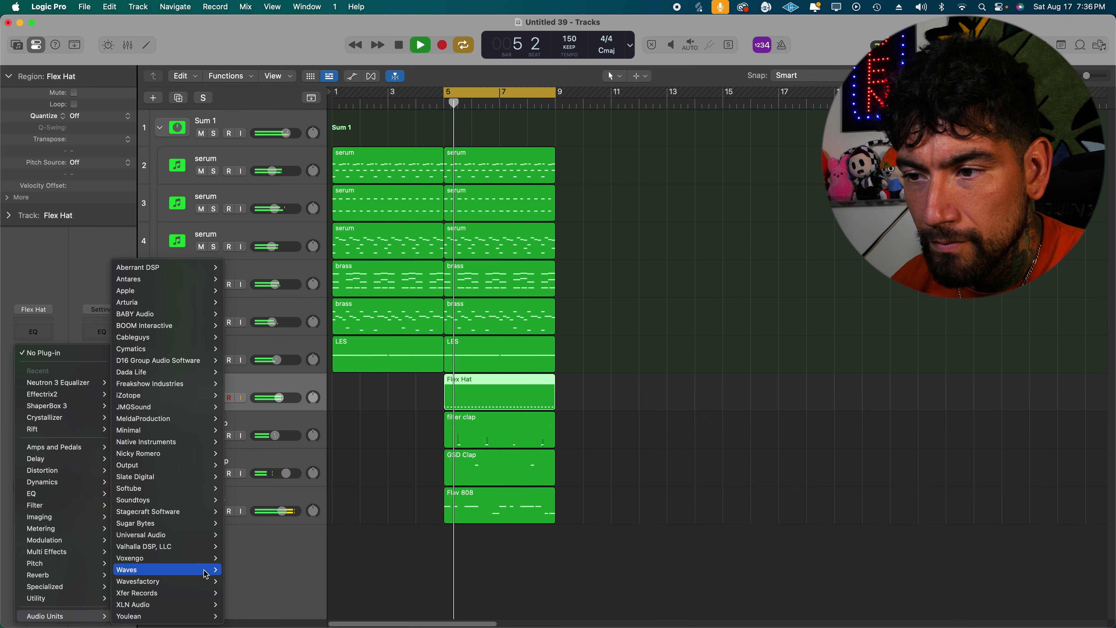
mouse_move(207, 465)
mouse_move(255, 480)
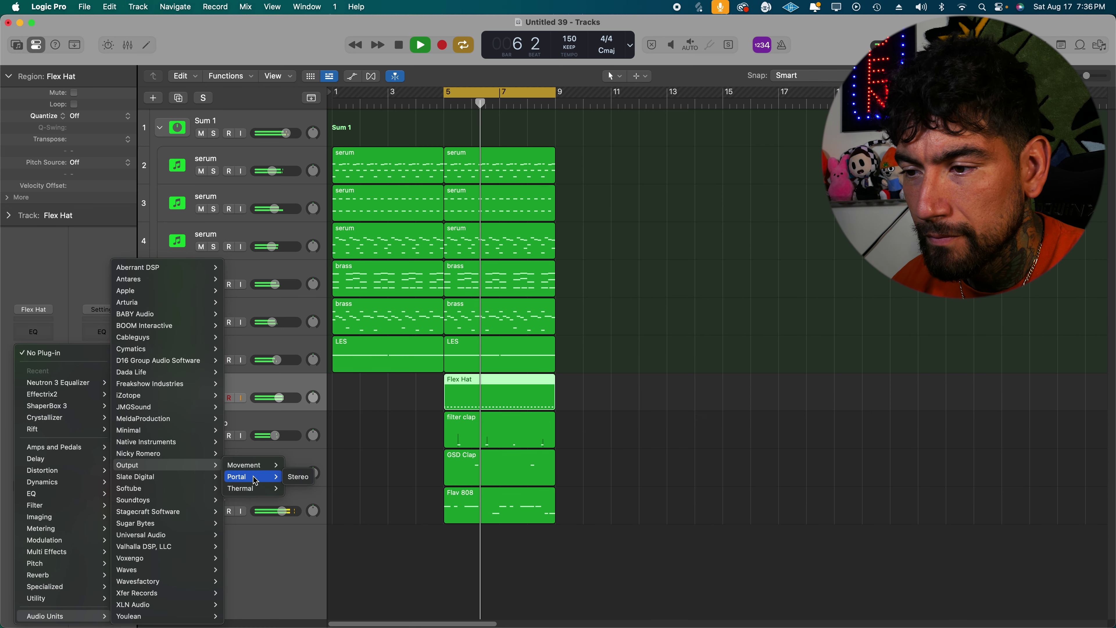
left_click(299, 478)
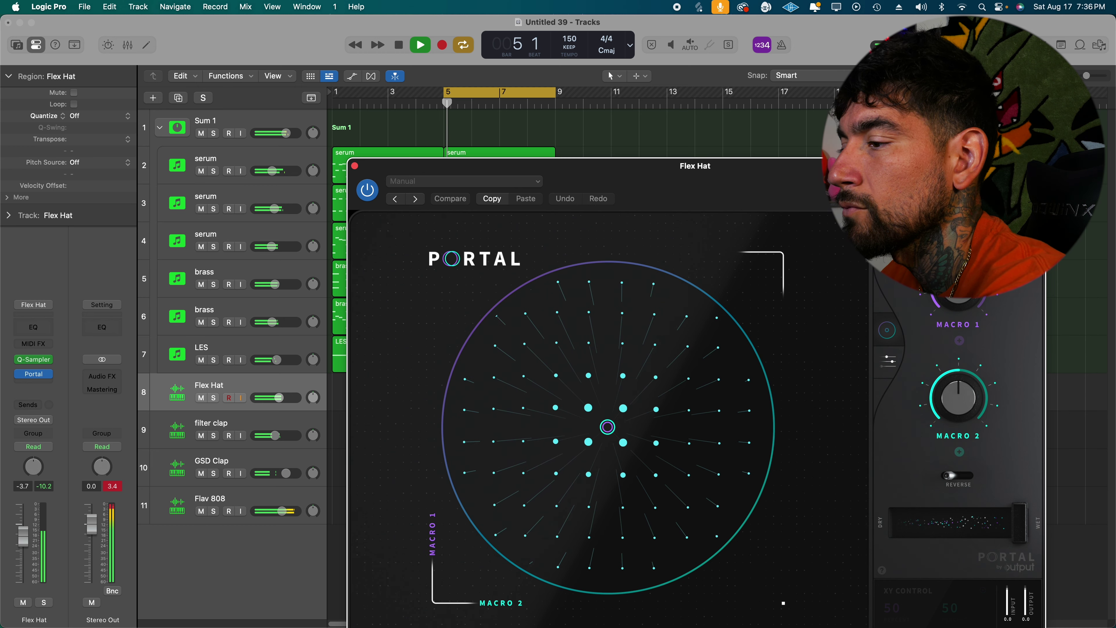
Open Portal's preset browser and show the SONAR bank.
left_click(958, 233)
scroll(558, 402, "down", 10)
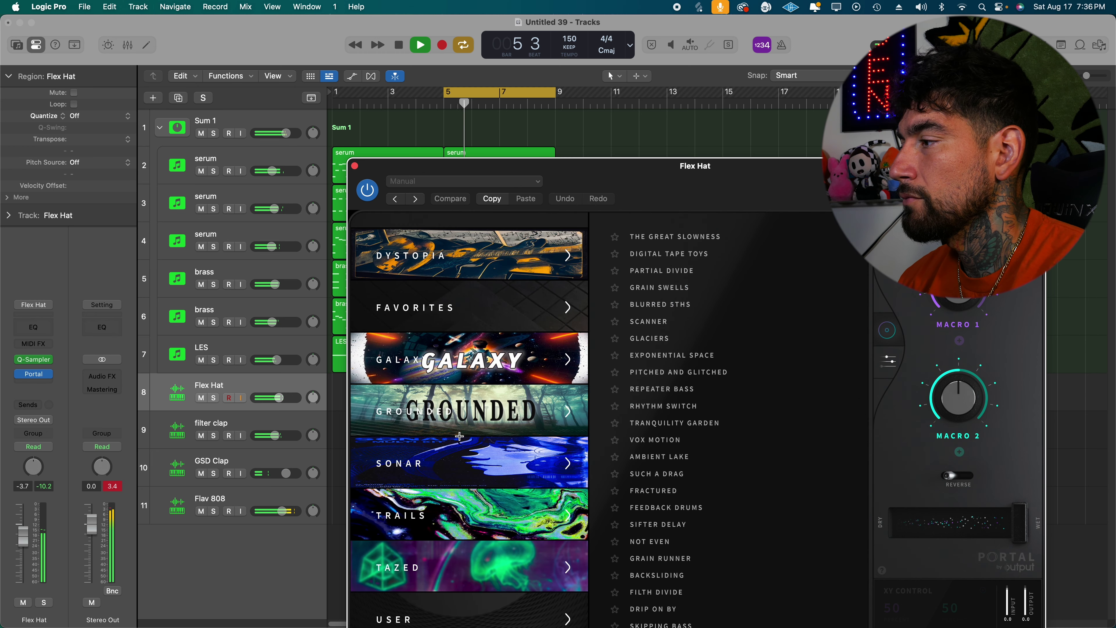
left_click(458, 464)
Try the DPLUS, DENSE D, MILD HH and SEE ME presets on the hat, comparing different dry/wet amounts.
left_click(643, 389)
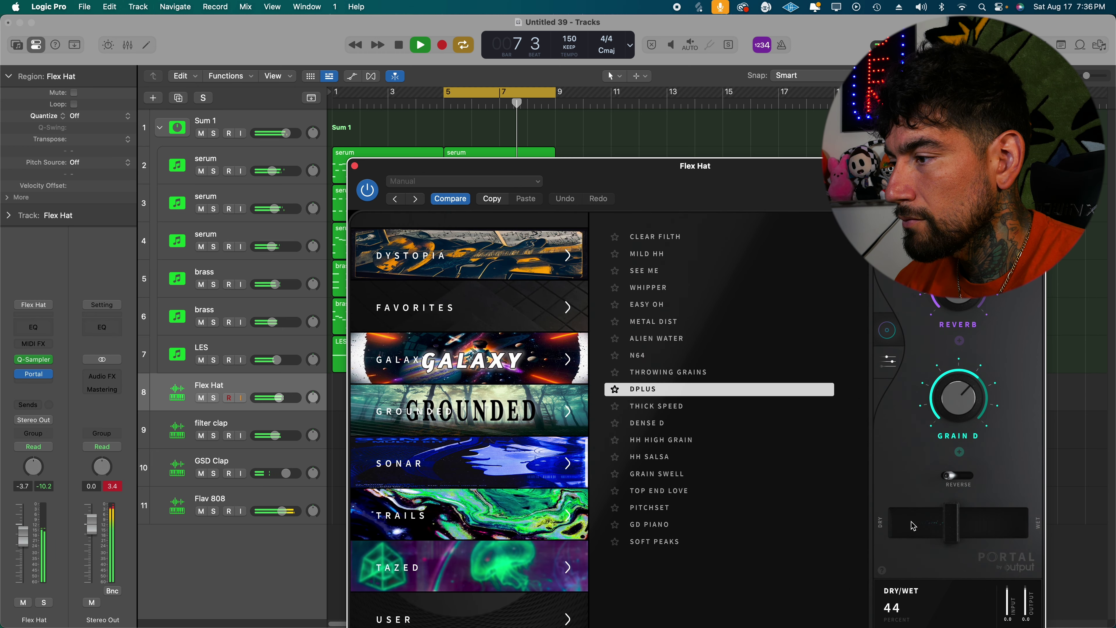
left_click(701, 423)
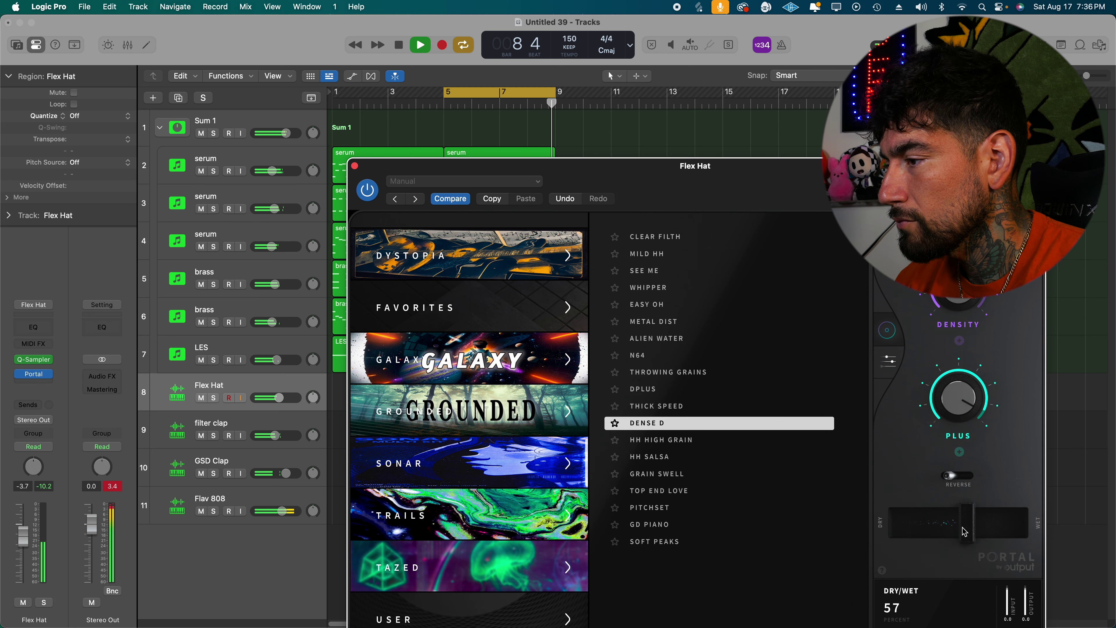
left_click(692, 259)
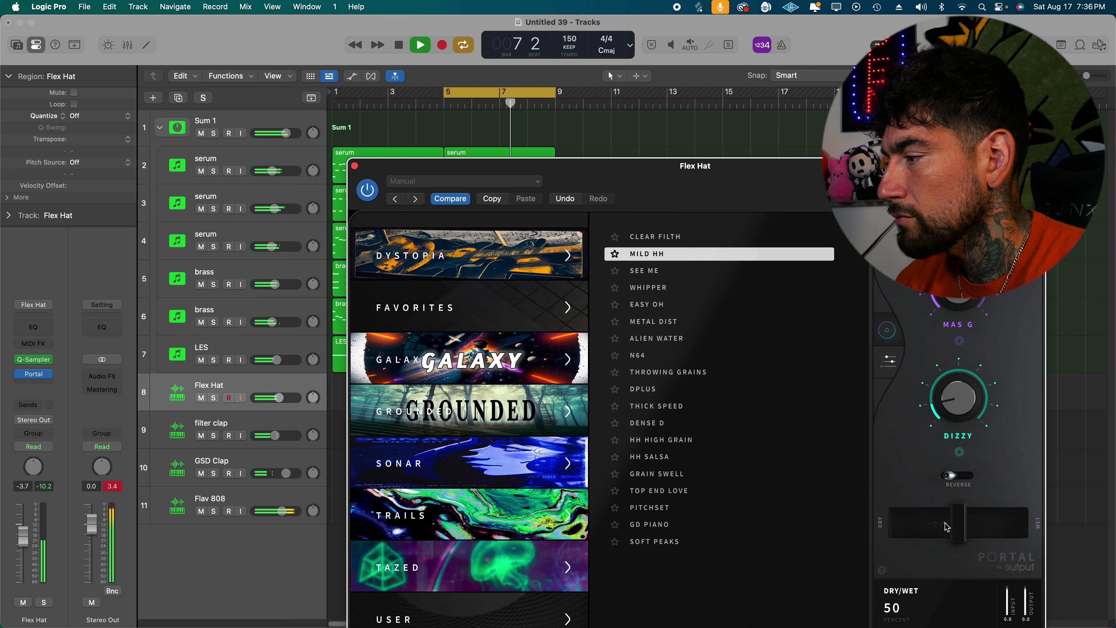
left_click(720, 271)
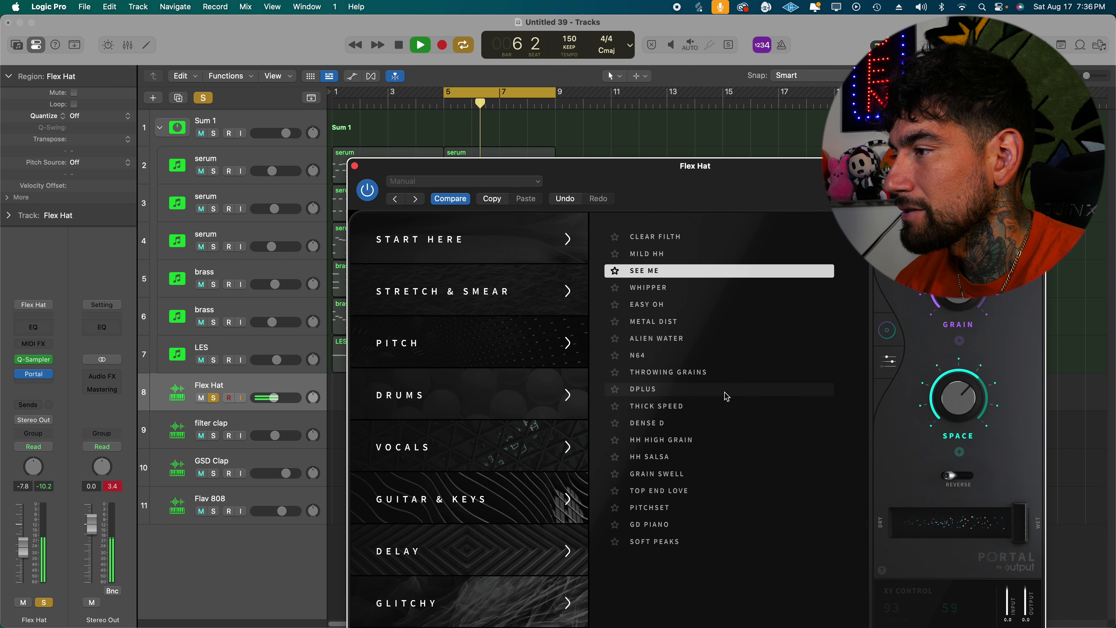
left_click(726, 391)
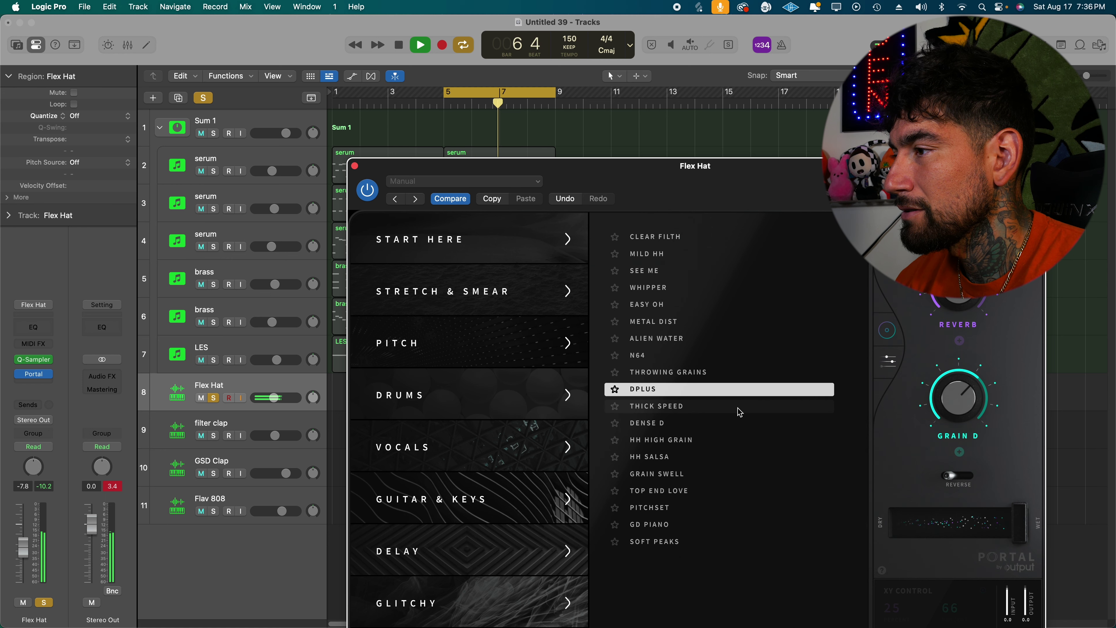
Load the THICK SPEED preset with Dry/Wet at 5 percent and close the Portal window.
left_click(702, 404)
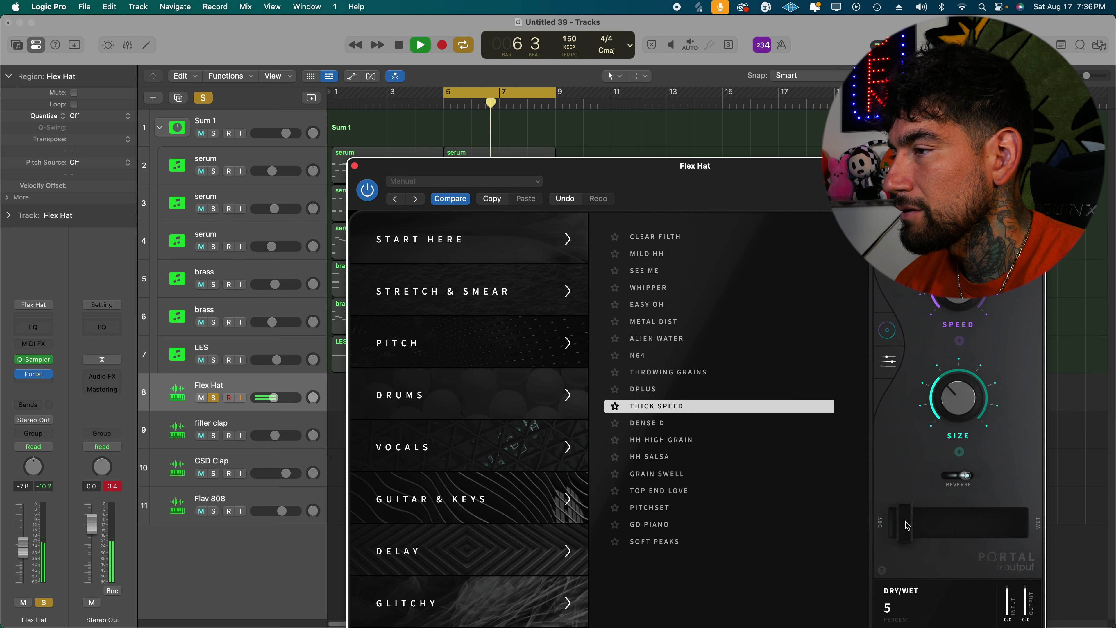
left_click(354, 166)
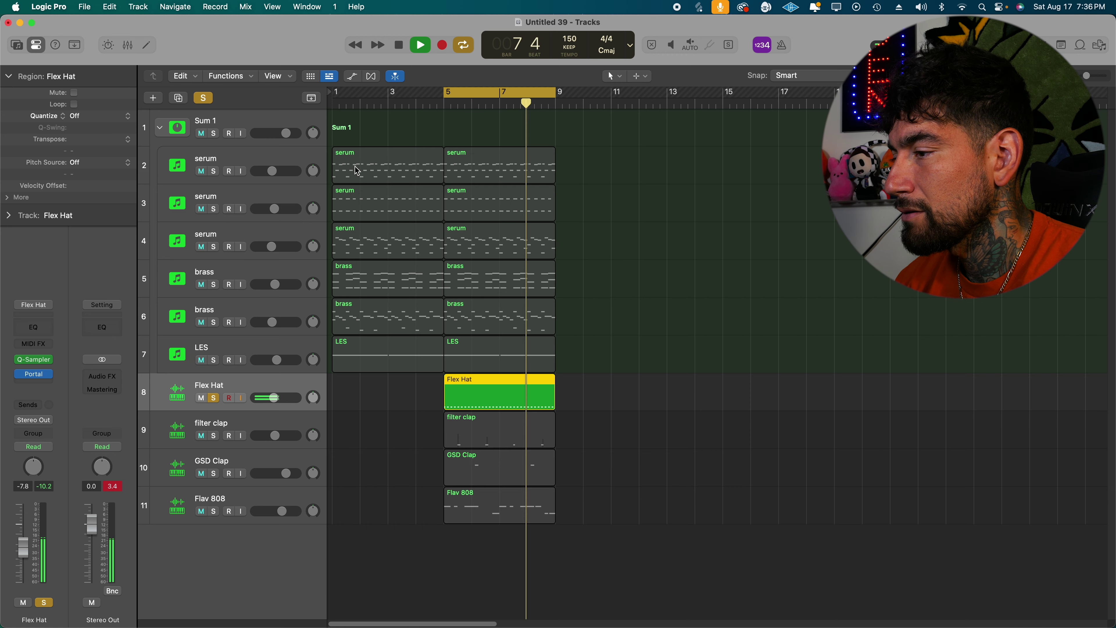
Turn off the hat's solo, repeat the regions from bars 5–9 once on all tracks, and move the cycle range to bars 9–13.
key("ctrl+s")
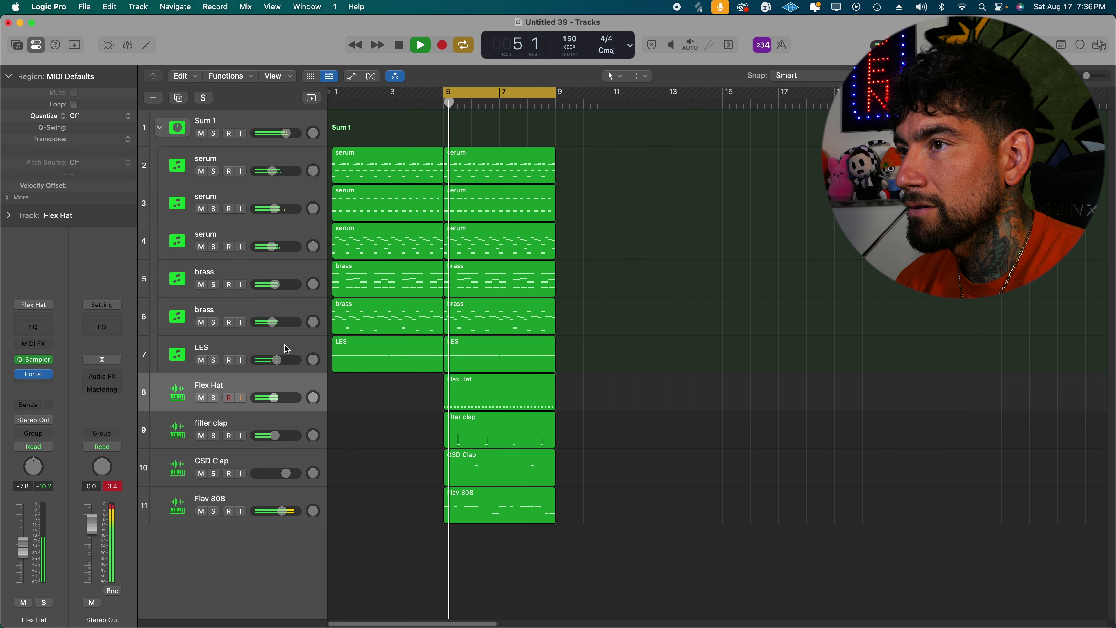
left_click_drag(631, 553, 485, 163)
key("super+r")
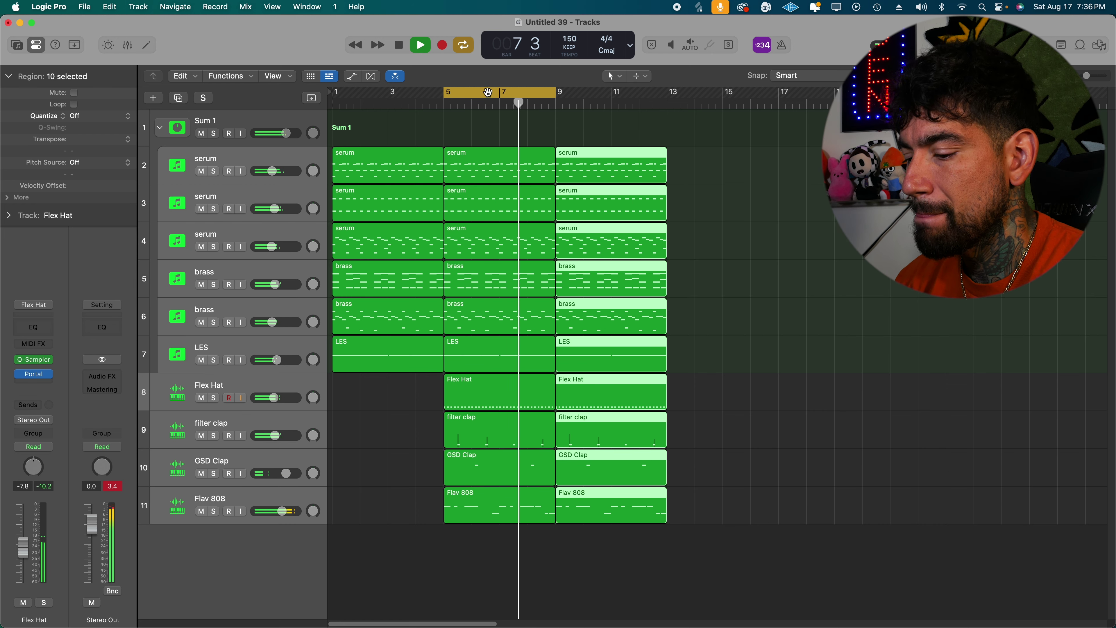
left_click_drag(488, 92, 712, 93)
left_click(783, 390)
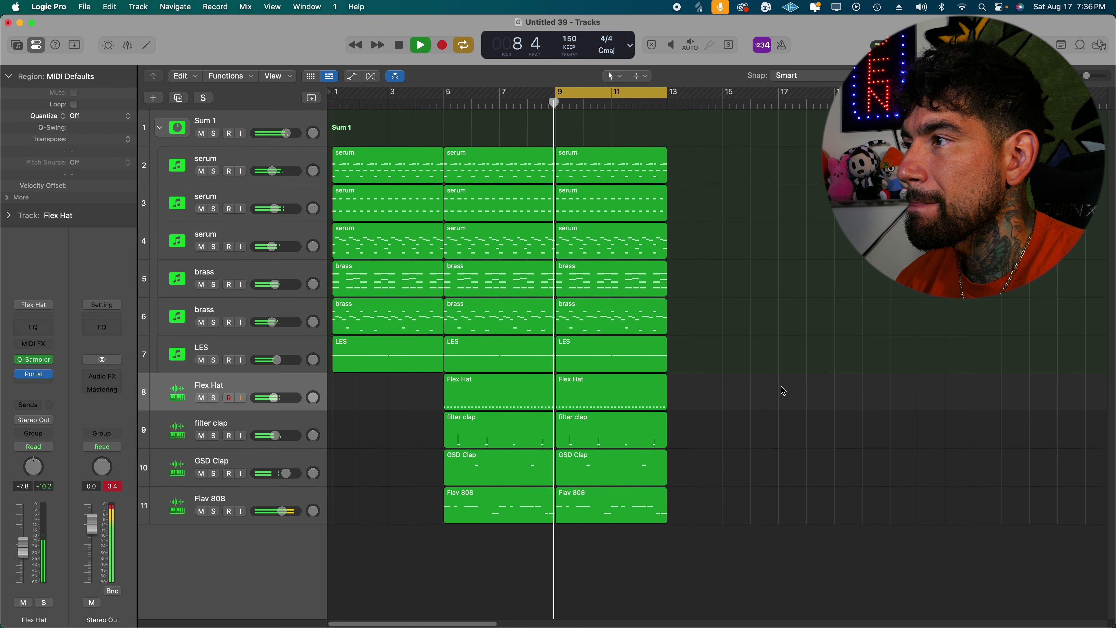
double_click(628, 500)
key("e")
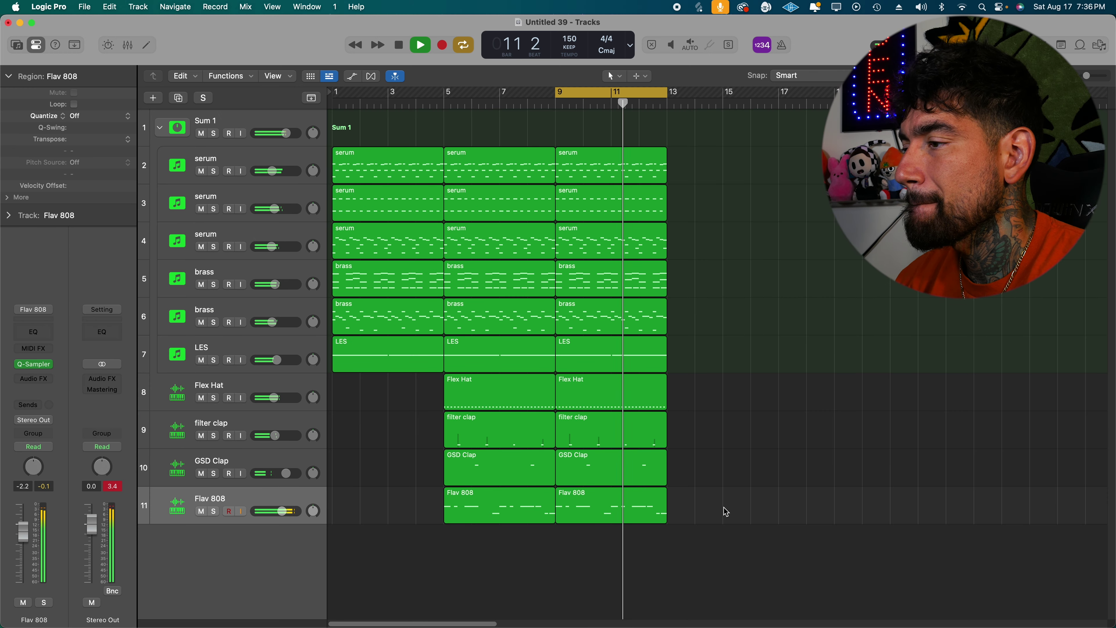
left_click(725, 513)
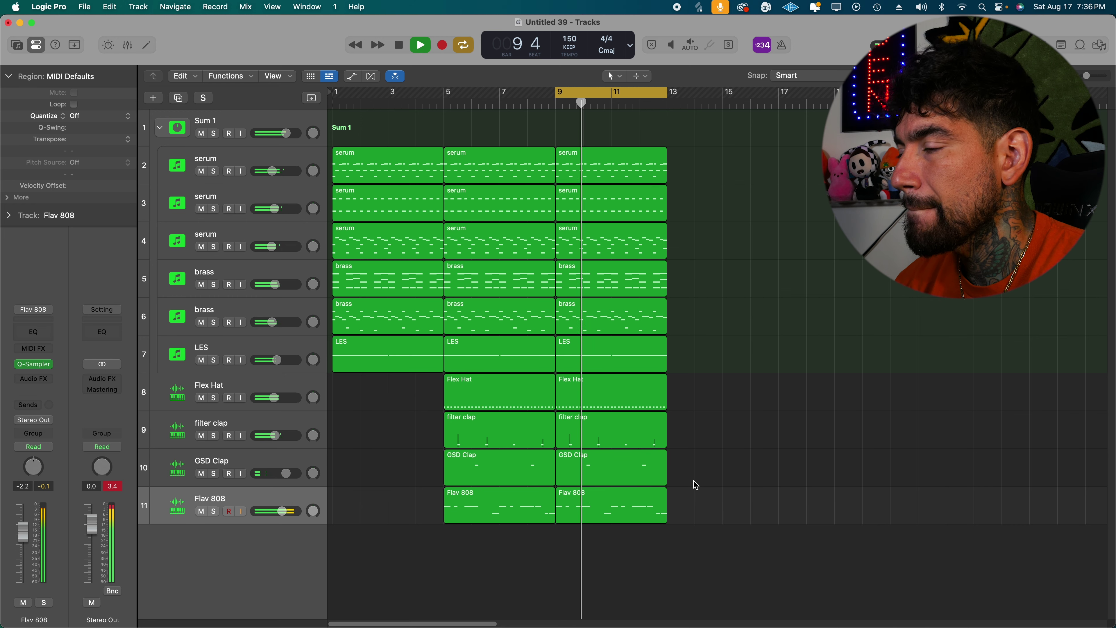
Browse for a snare sample and set the middle note of the Dither Snare region's closing three-note fill to velocity 46.
key("f")
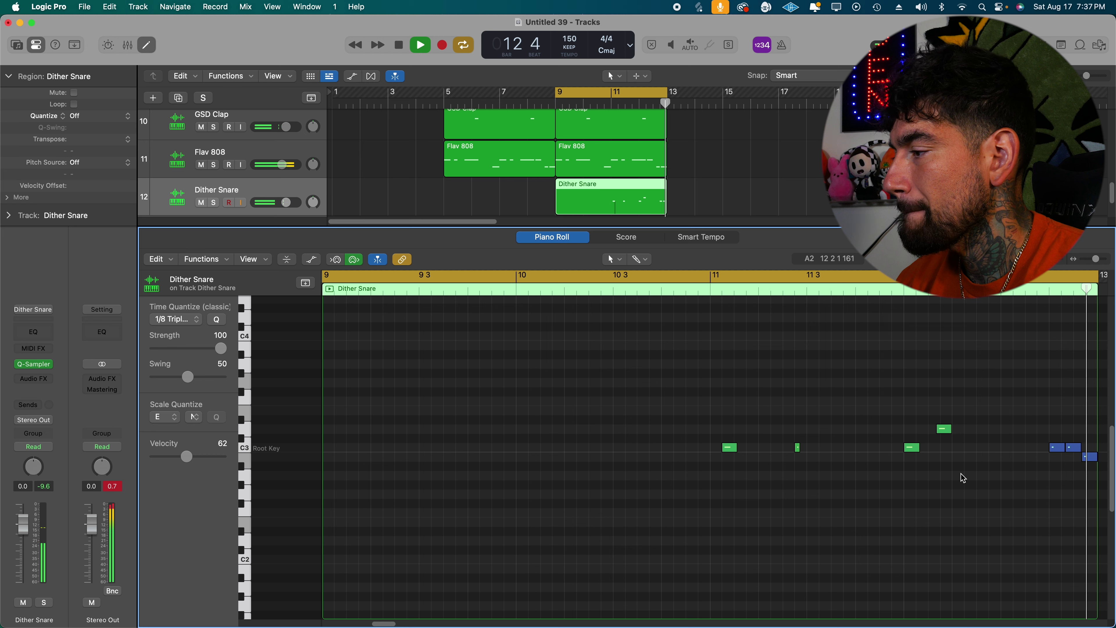
left_click(1073, 448)
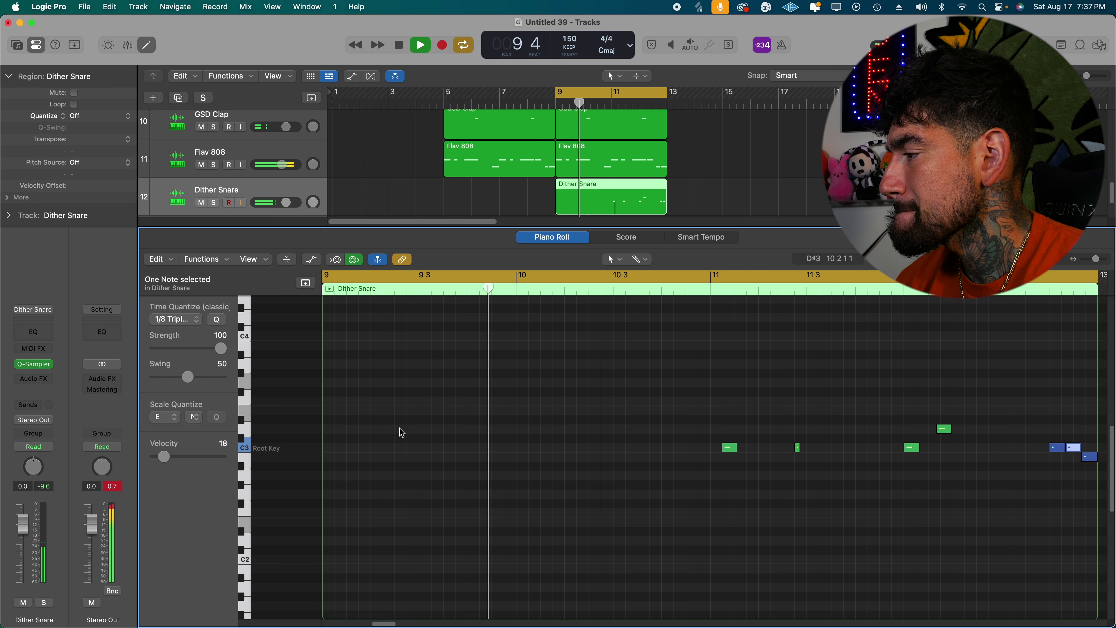
left_click(177, 456)
left_click(776, 491)
key("space")
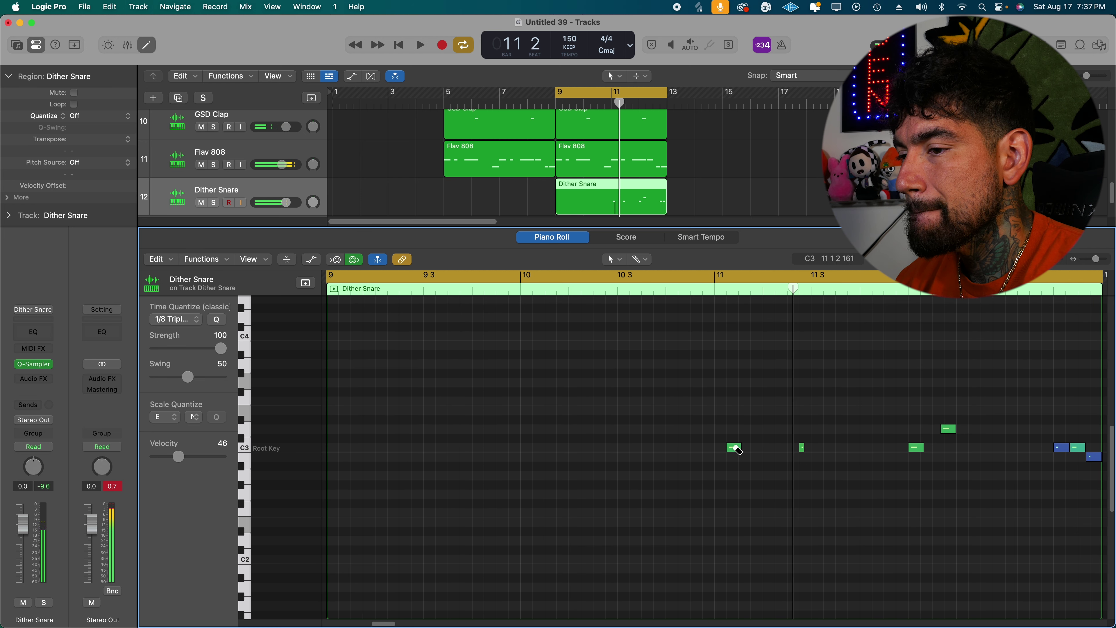
Delete the short C3 note before bar 11 beat 3 in the Dither Snare region and draw a replacement C3 note slightly earlier.
key("space")
double_click(803, 448)
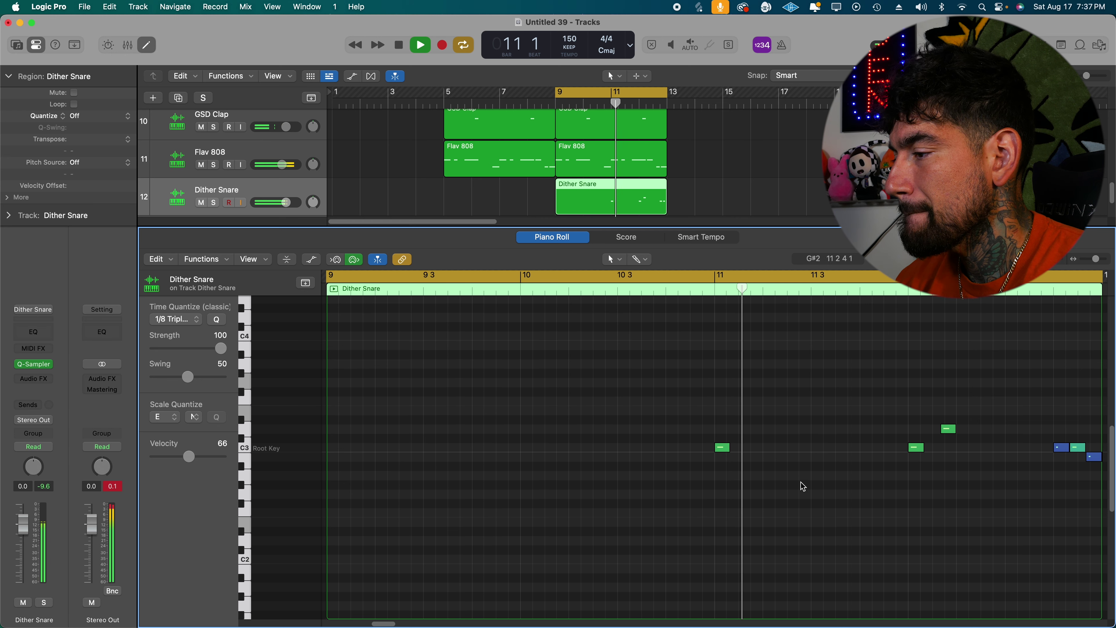
left_click(804, 448, "super")
left_click(792, 447, "super")
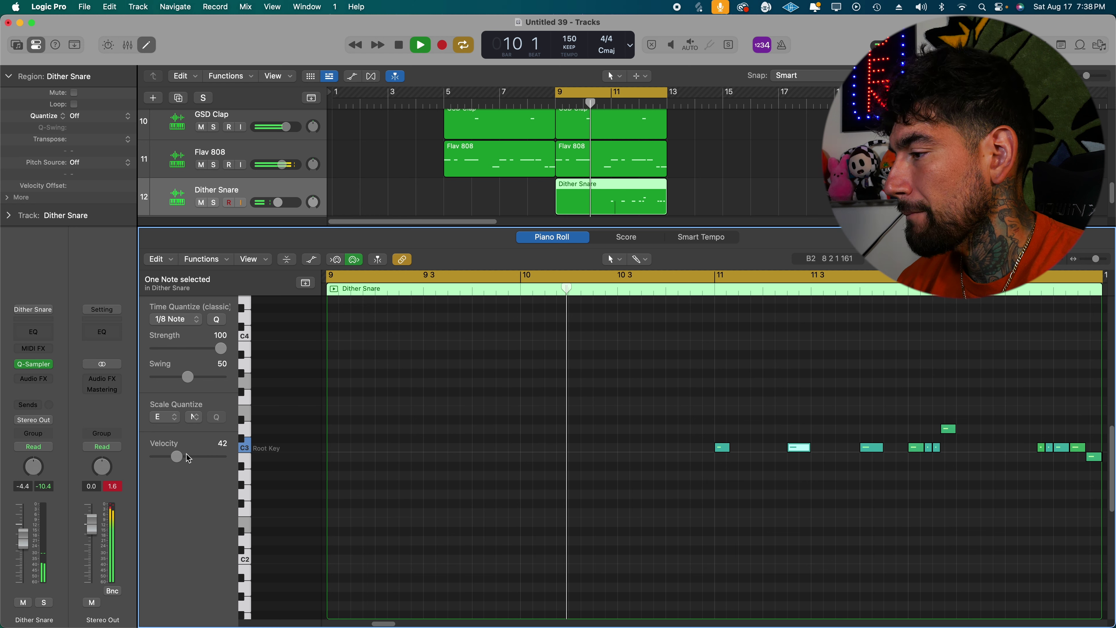
Set the velocity of the C3 snare note after bar 11 beat 2 to 24 and close the Piano Roll.
left_click_drag(188, 458, 174, 457)
left_click(712, 531)
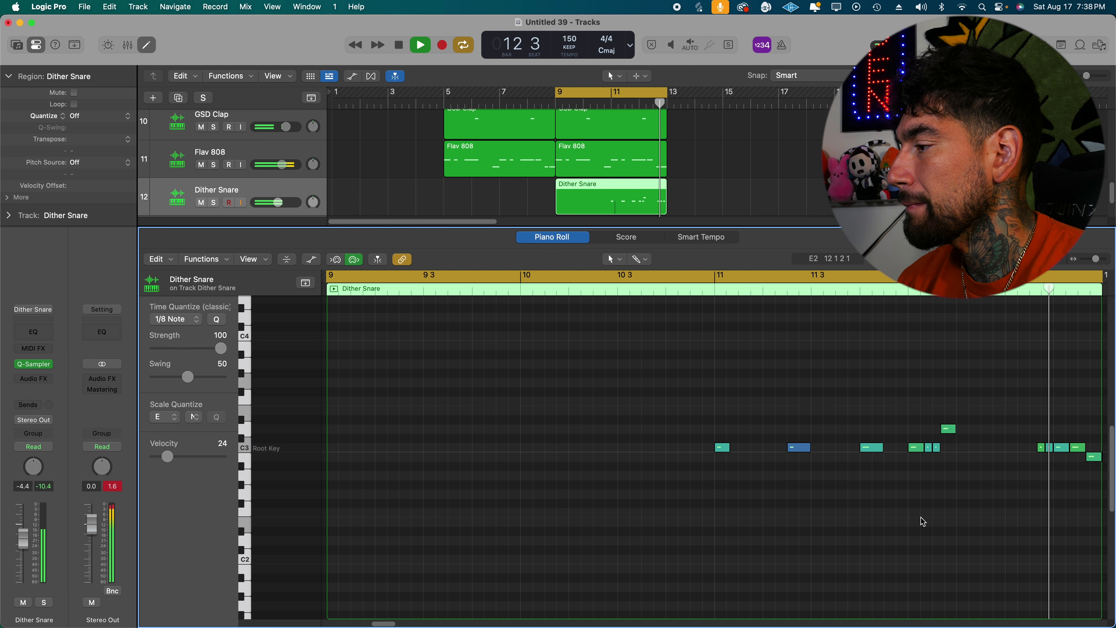
key("e")
left_click(827, 473)
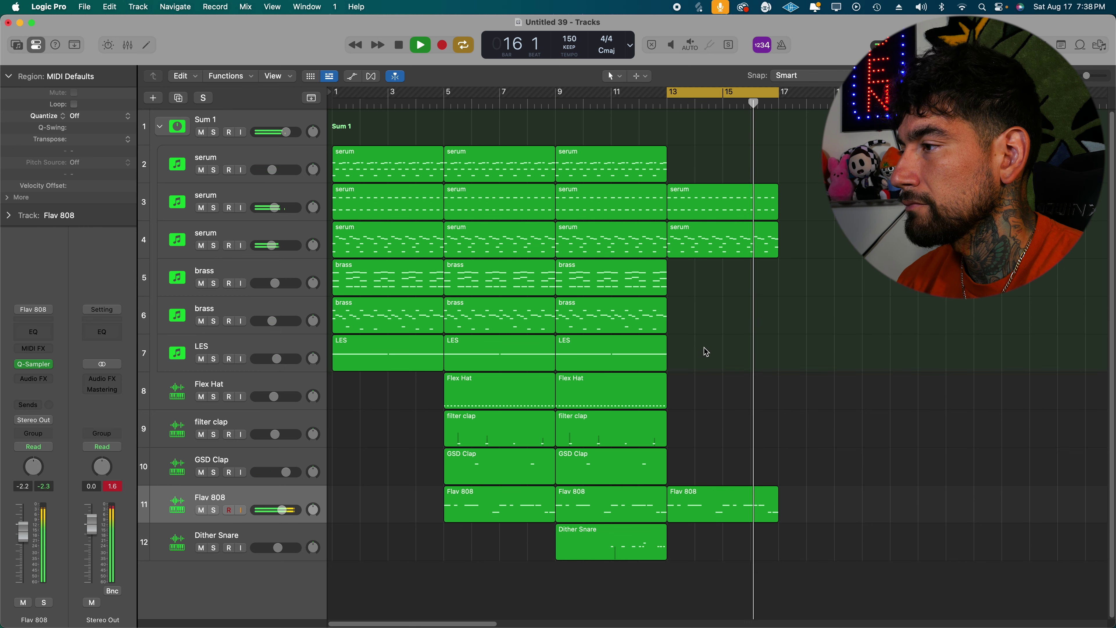
Repeat the Flex Hat, filter clap and GSD Clap regions into bars 13–17, and repeat all six regions of that section twice.
left_click_drag(710, 387, 605, 476)
key("super+r")
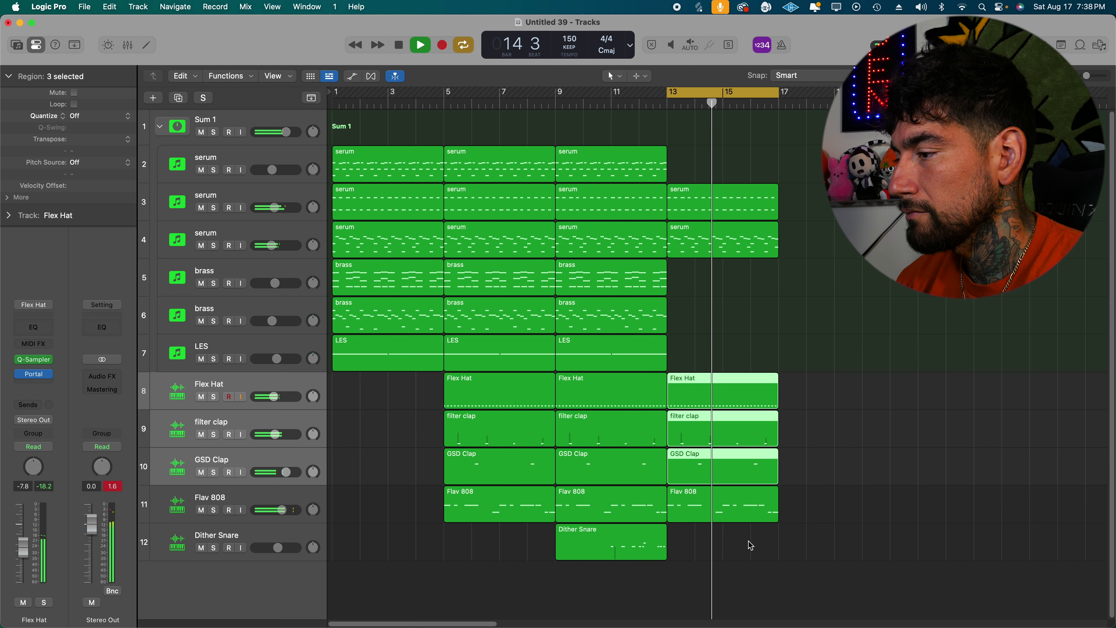
left_click_drag(861, 549, 722, 187)
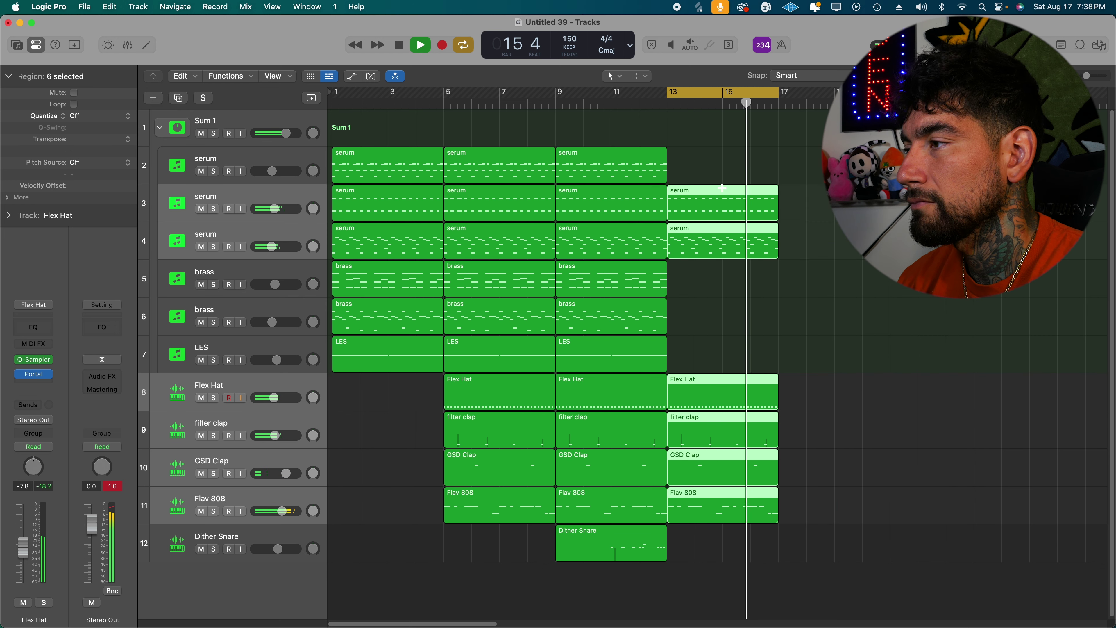
key("super+r")
key("super+r")
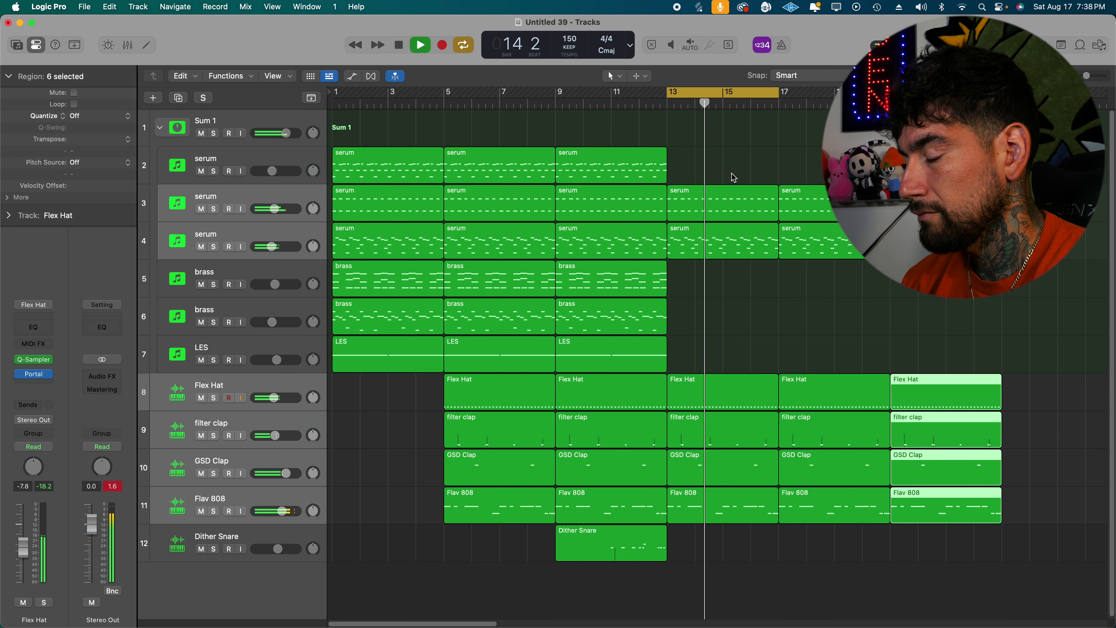
Play the arrangement from bar 1, briefly cycling bars 1–5 and 5–9 before continuing playback without a cycle.
key("space")
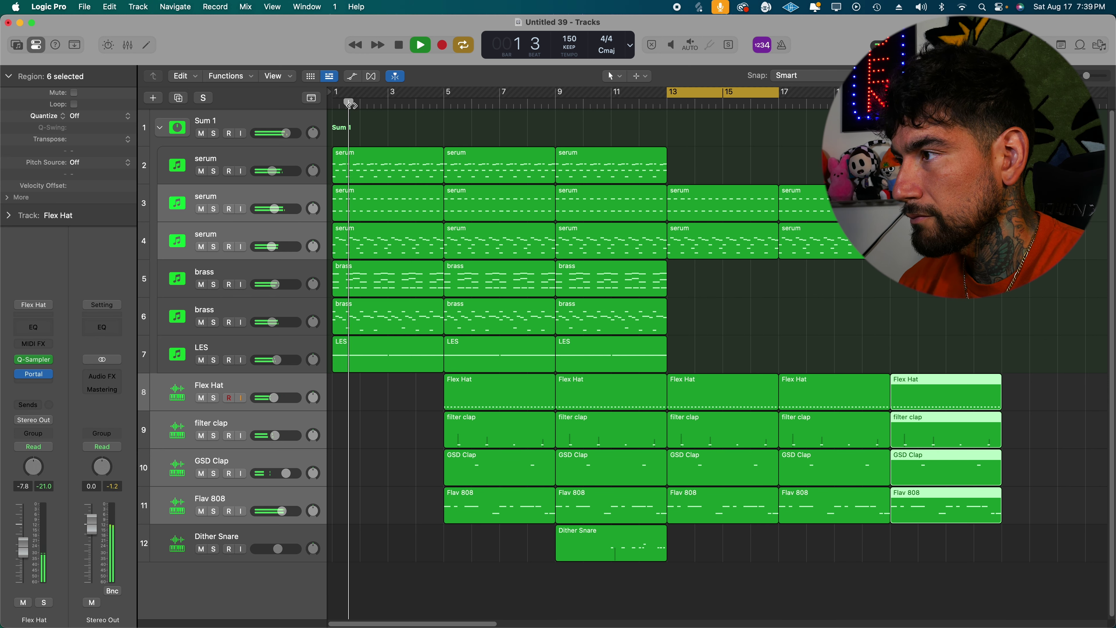
left_click_drag(335, 94, 455, 102)
left_click(459, 115)
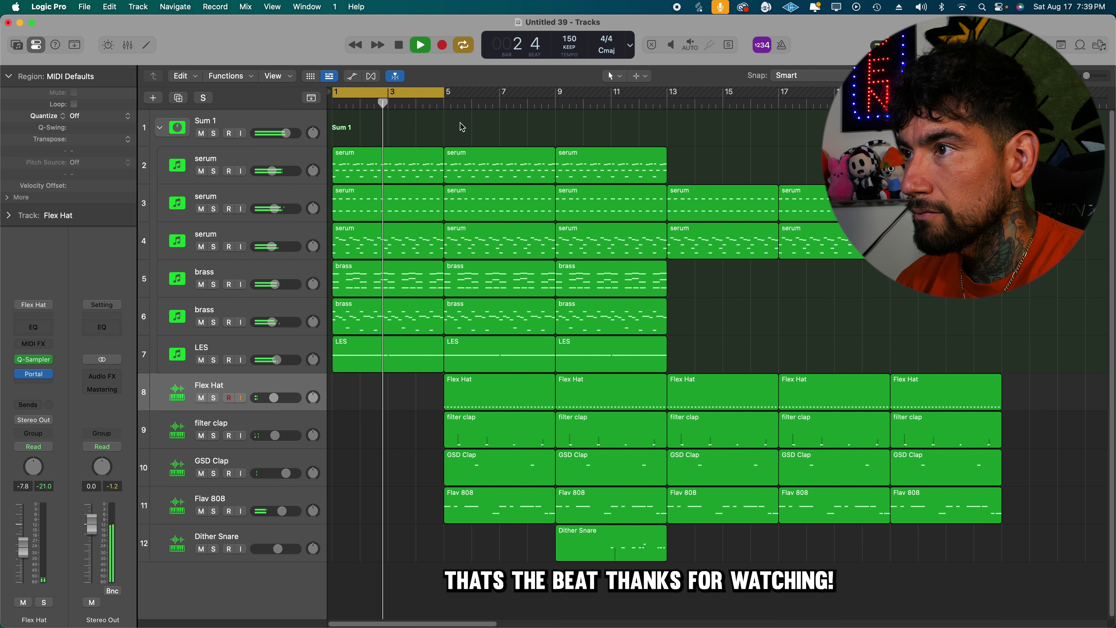
left_click(423, 91)
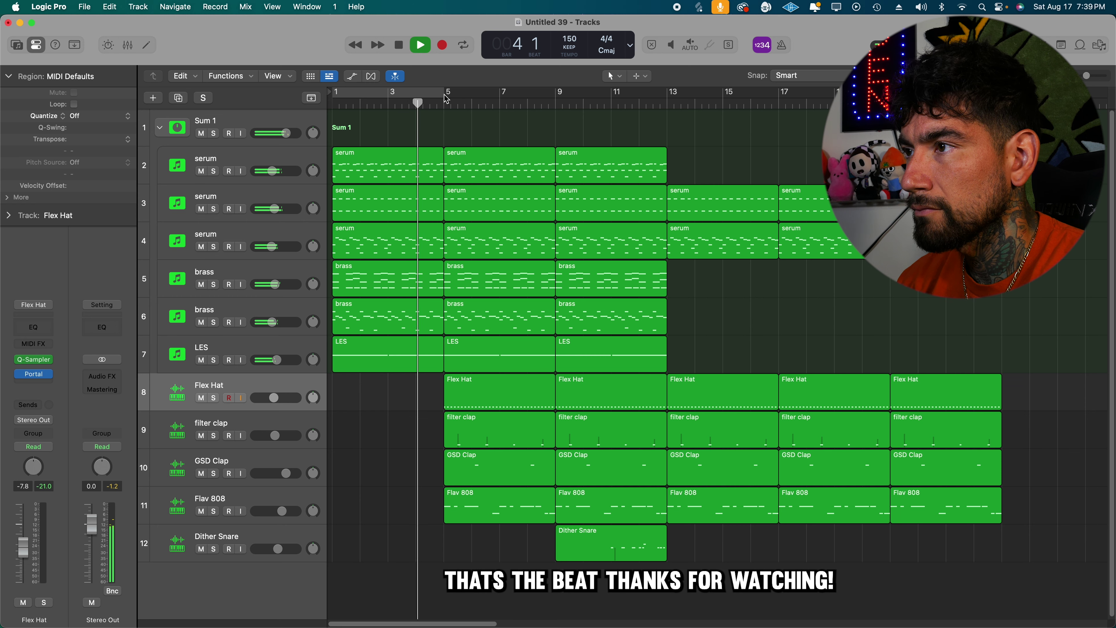
left_click_drag(447, 97, 555, 94)
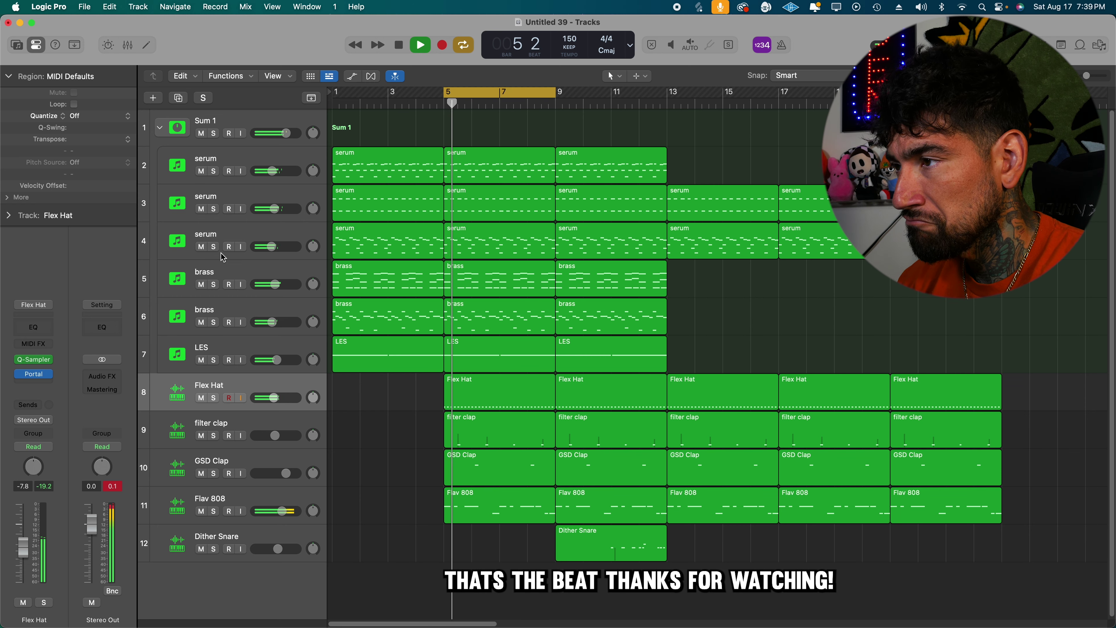
left_click(492, 247)
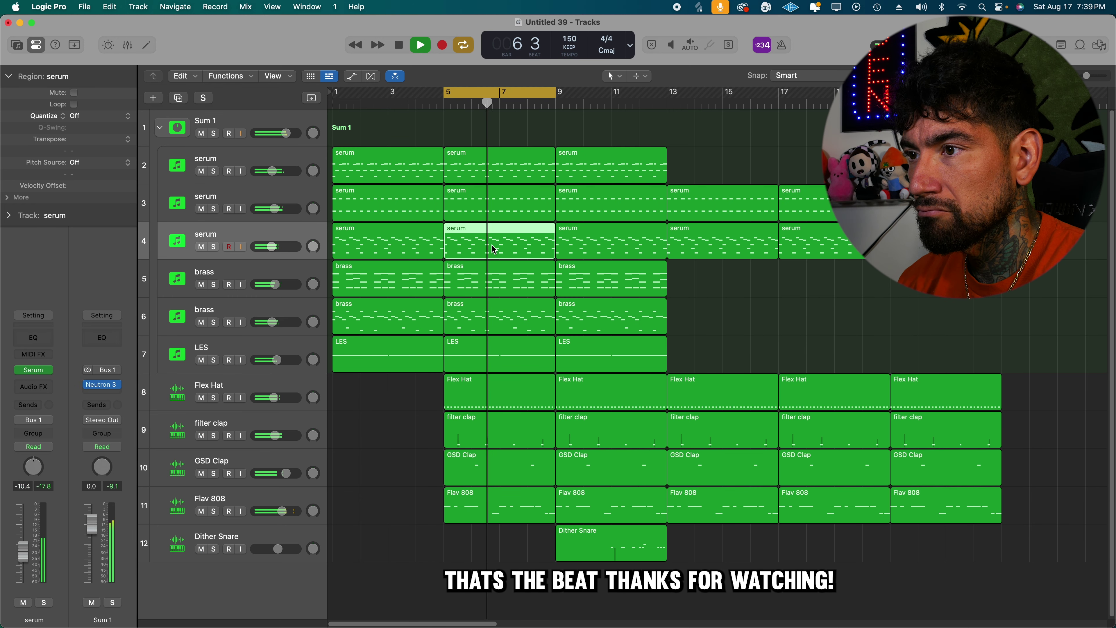
key("c")
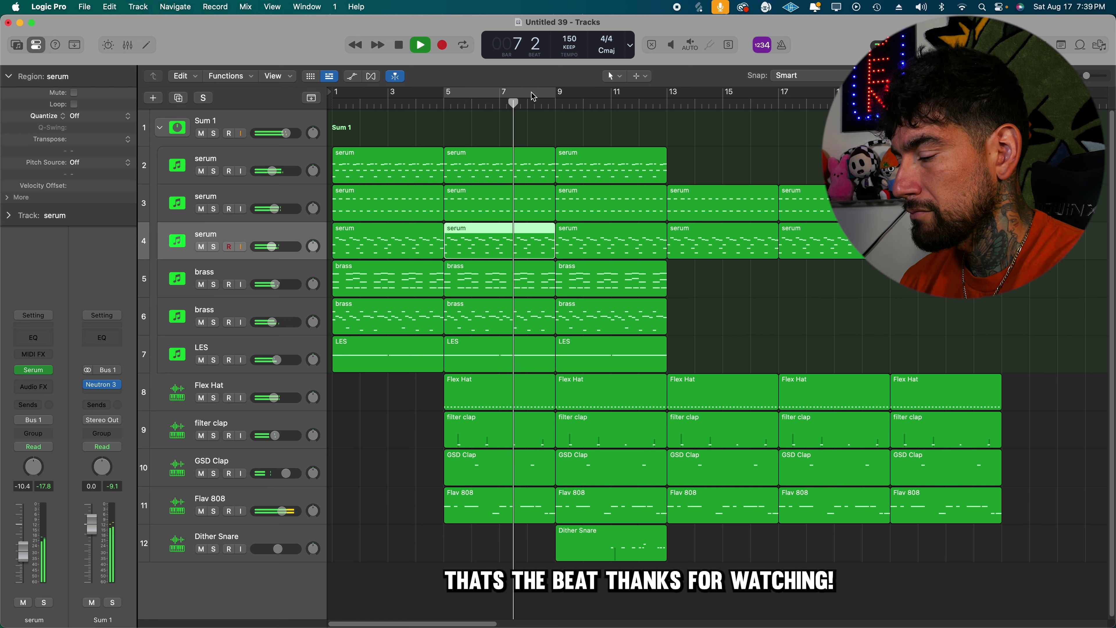
left_click(613, 120)
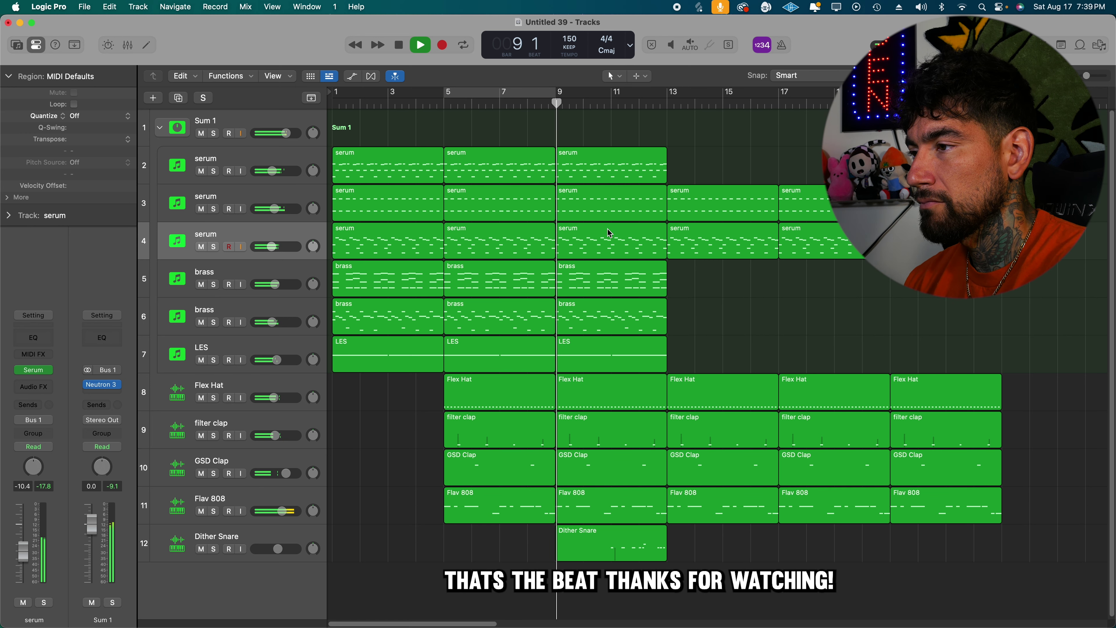